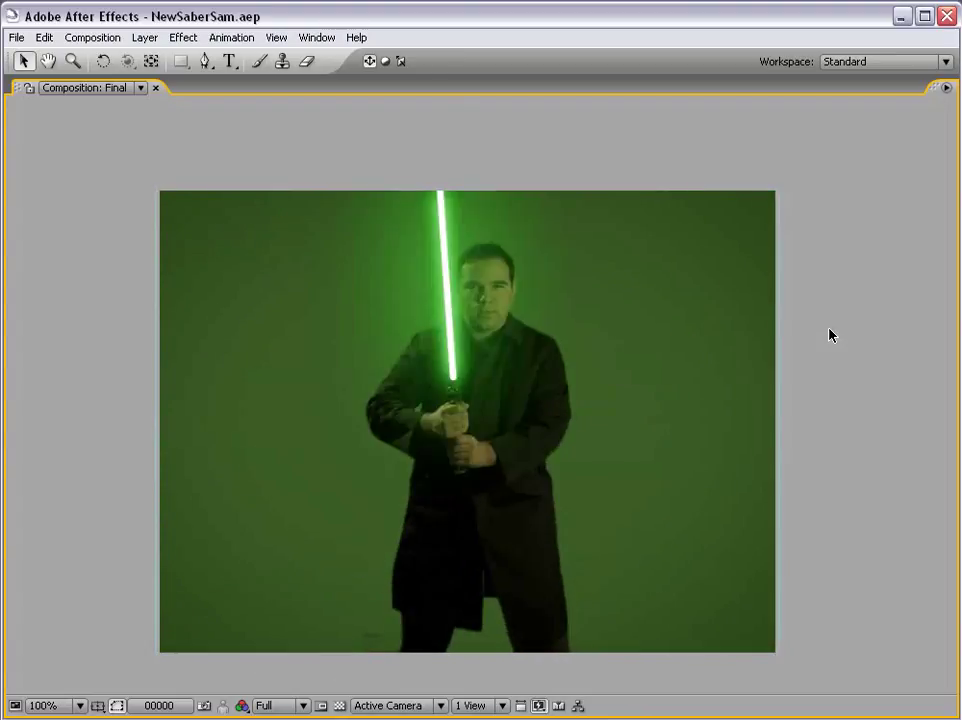
Review the finished green lightsaber shot in the Final composition at frames 58 and 4
key(grave)
key(comma)
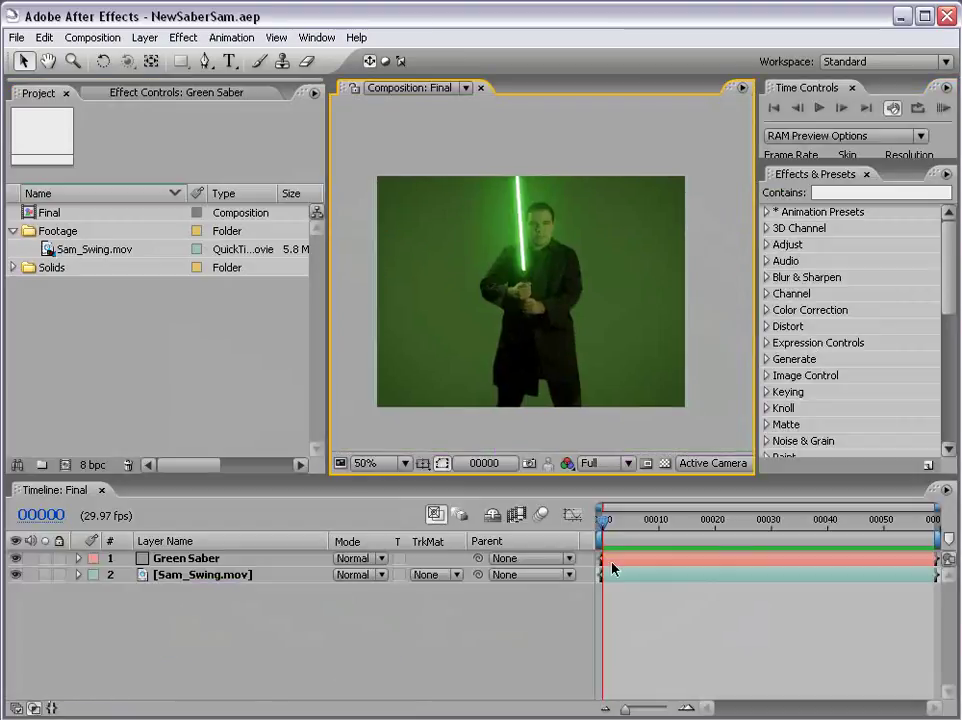
click(636, 625)
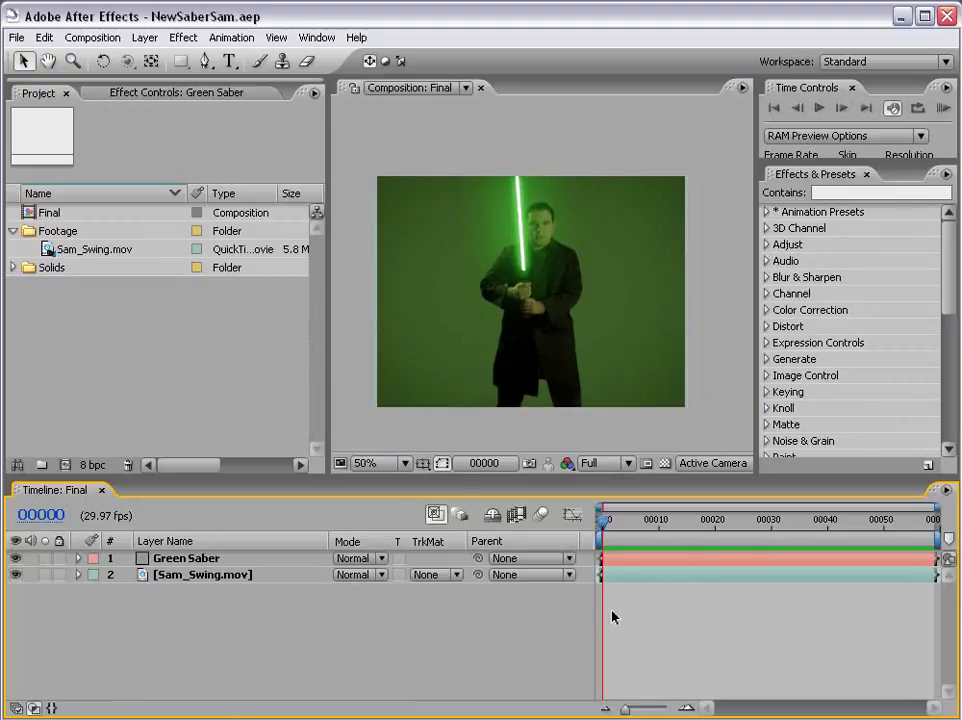
drag(740, 522, 930, 528)
key(period)
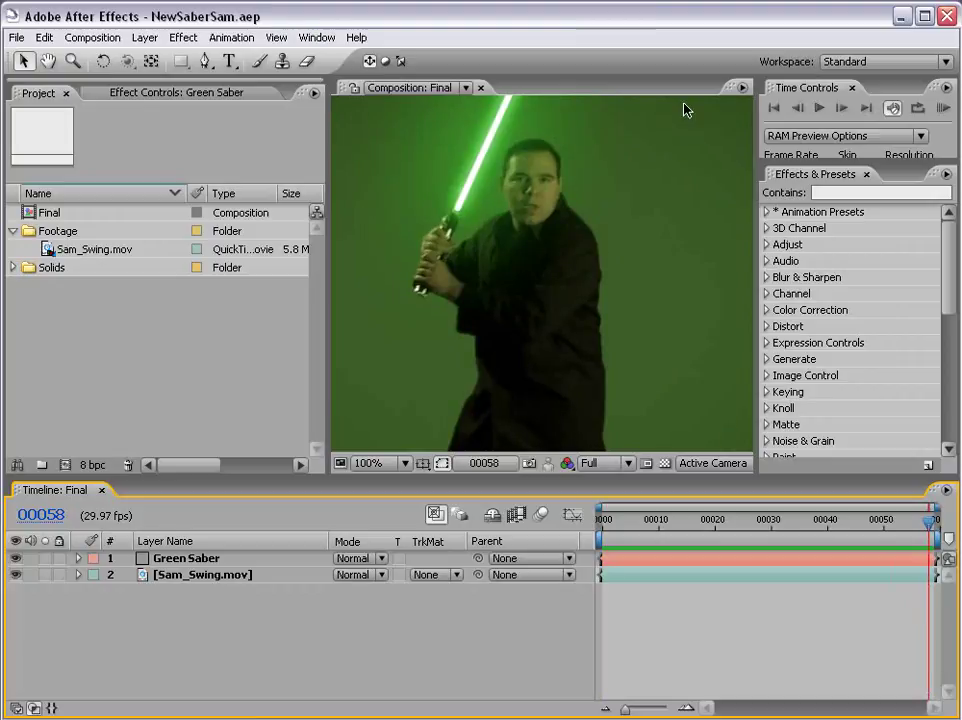
click(565, 368)
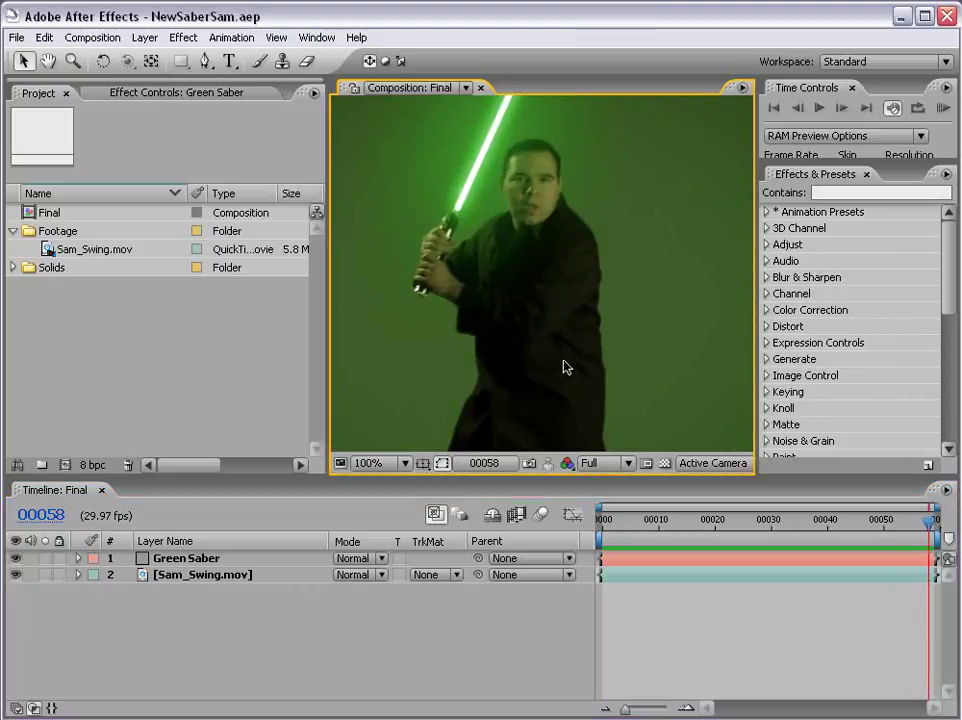
click(27, 142)
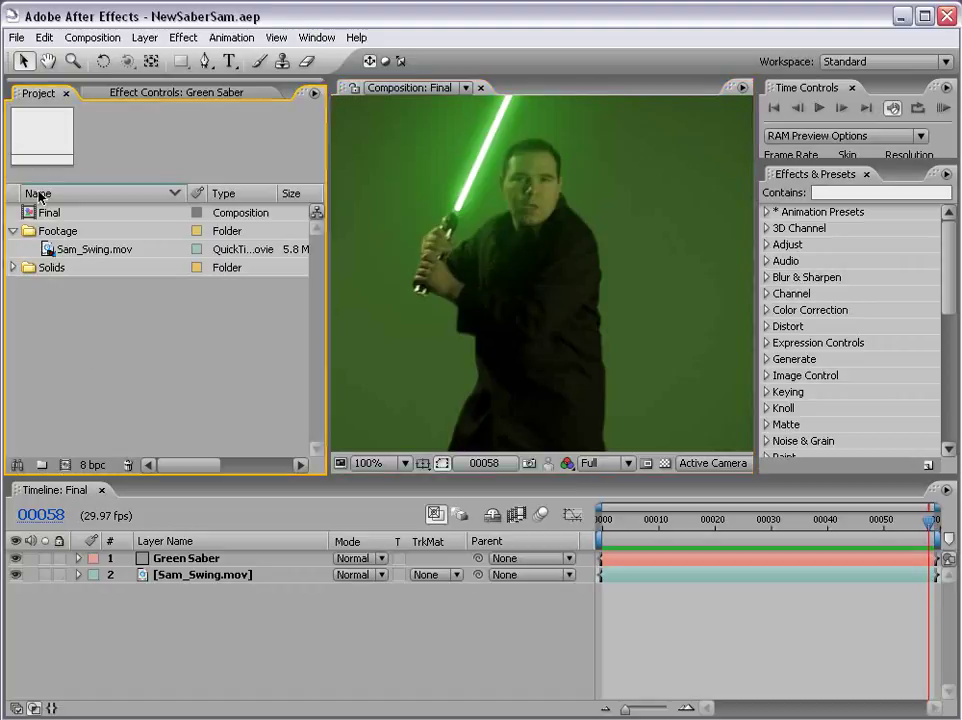
scroll(550, 300, down, 1)
click(535, 267)
click(624, 519)
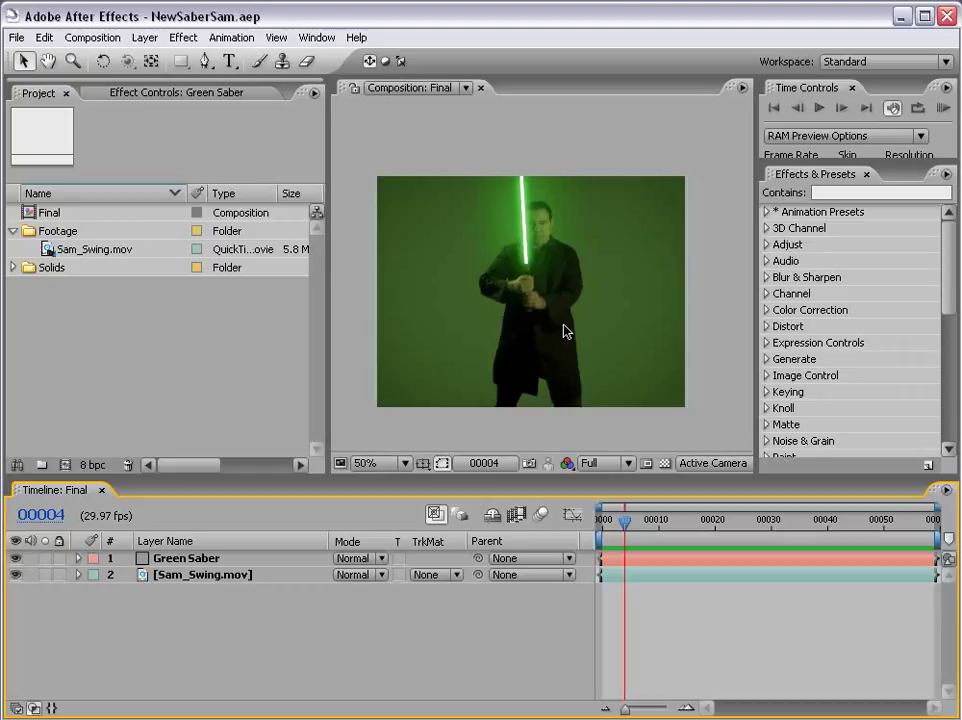
Preview the Sam_Swing.mov footage and create a new composition from it
click(9, 389)
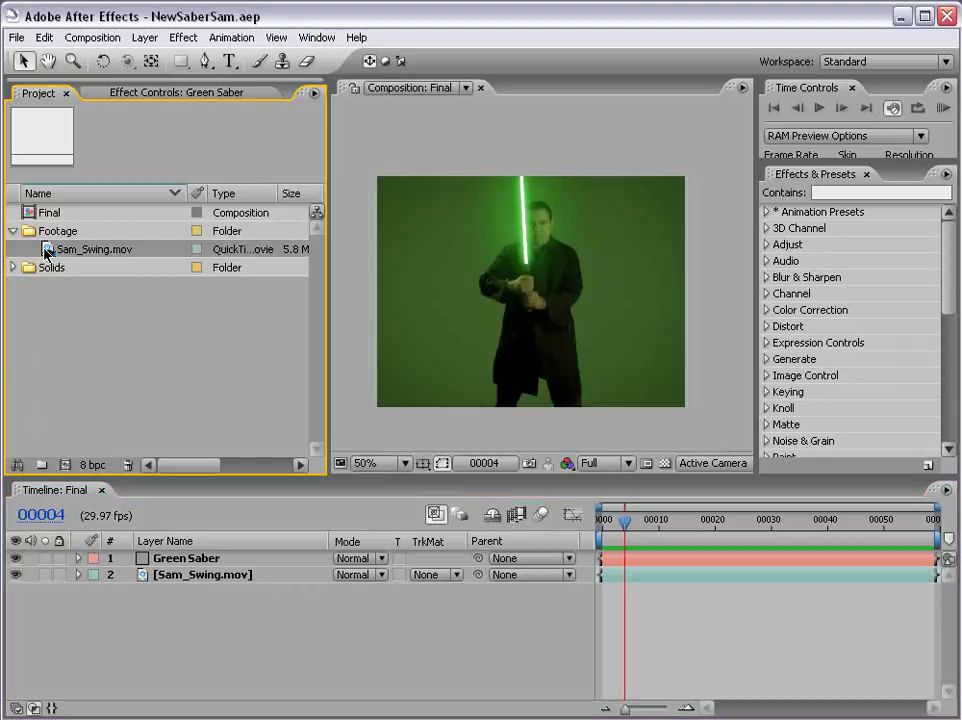
double_click(45, 251)
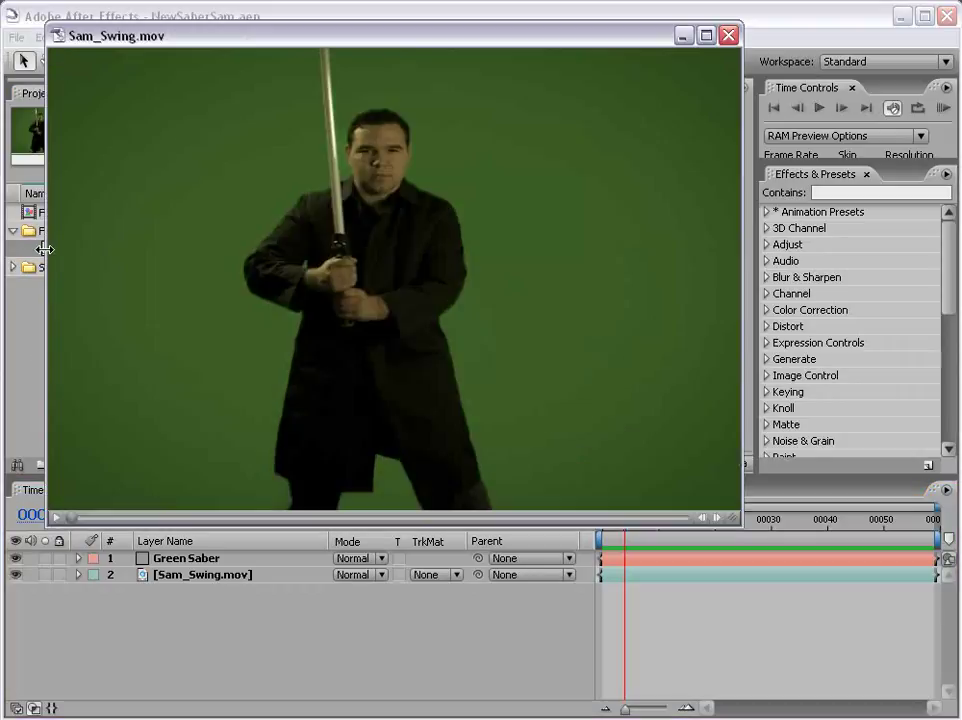
click(728, 35)
click(56, 331)
drag(60, 250, 65, 464)
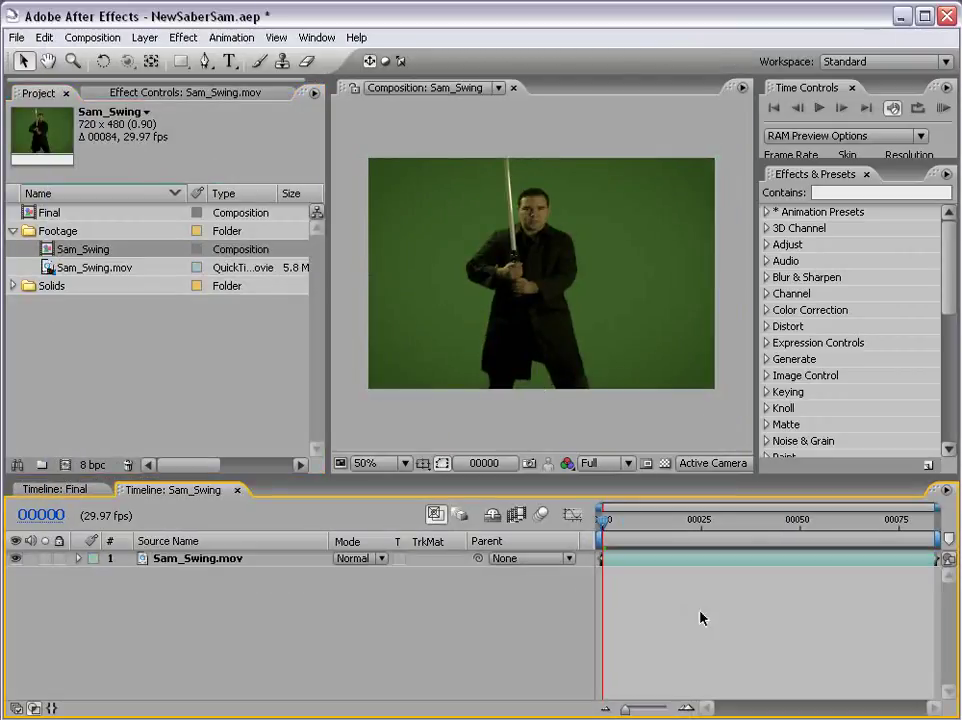
Add a white solid above the Sam_Swing.mov layer and set its opacity to 43%
click(137, 39)
mouse_move(183, 56)
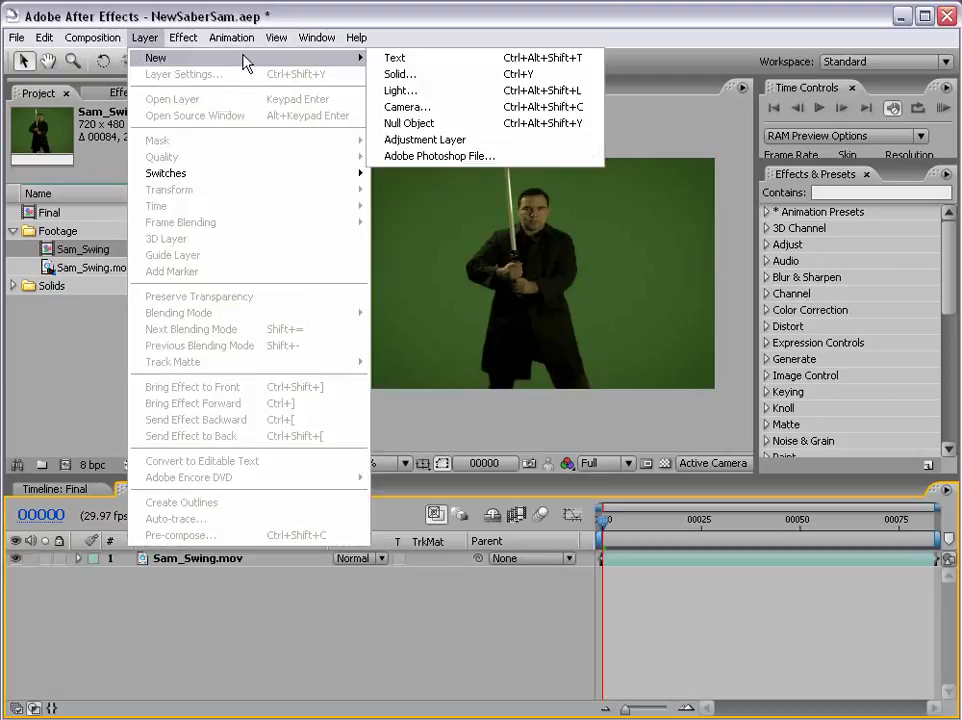
click(398, 74)
click(510, 608)
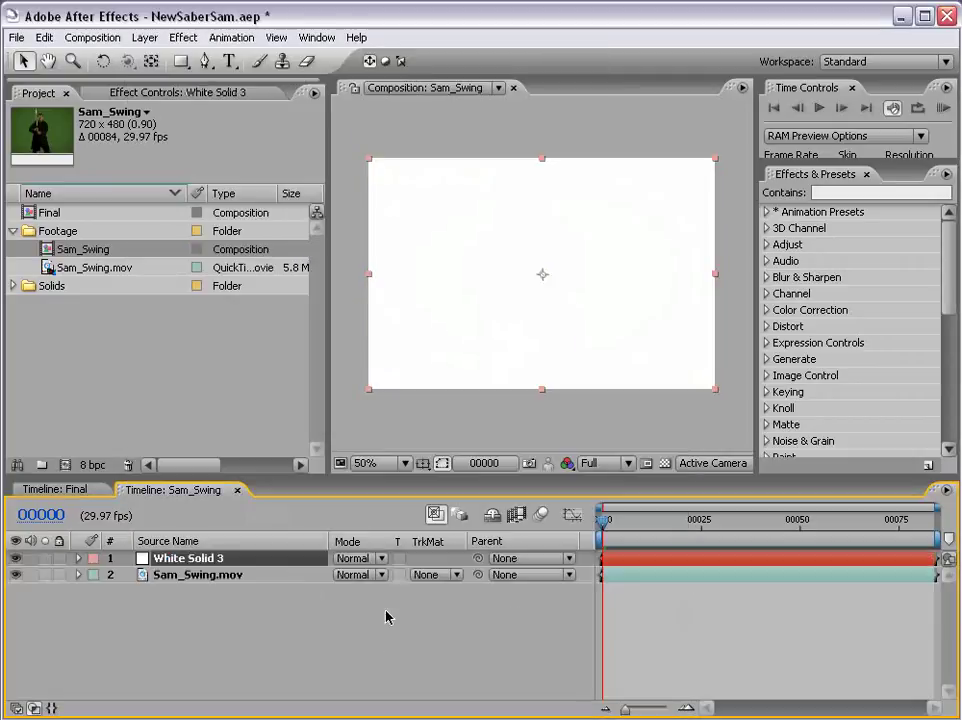
click(209, 564)
click(78, 558)
click(92, 575)
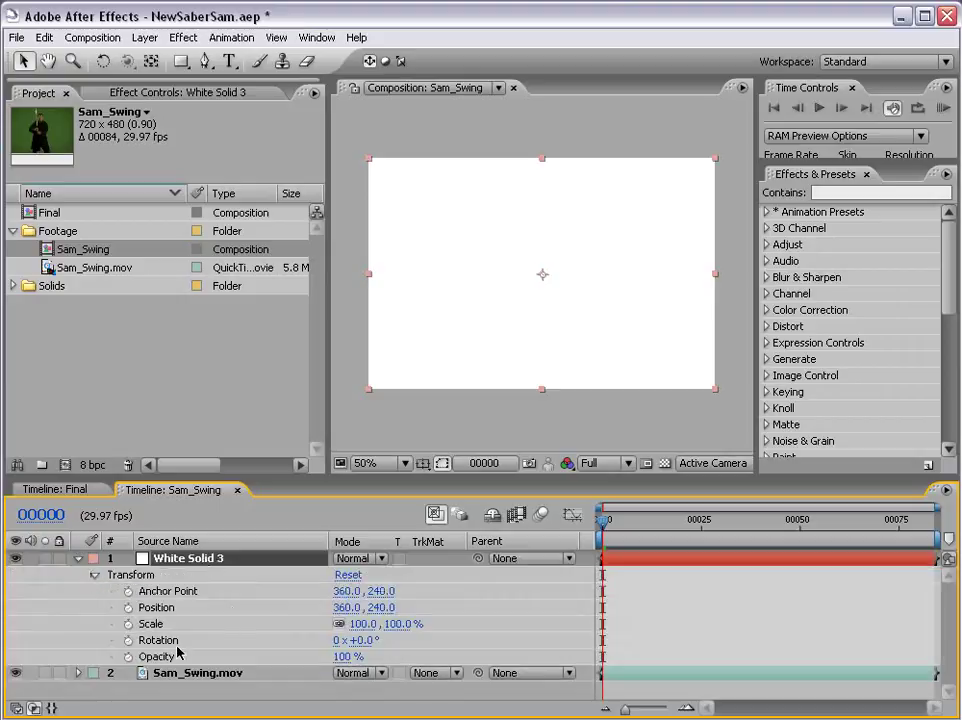
drag(344, 656, 287, 656)
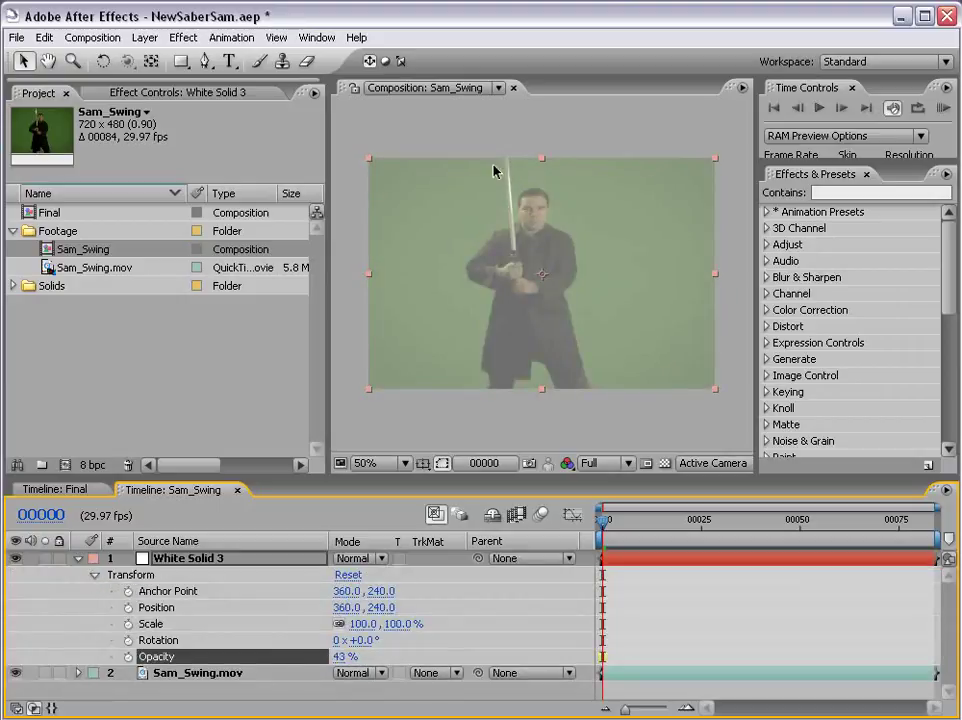
Draw a four-point mask on the white solid around the sword blade with the Pen tool
scroll(505, 210, up, 2)
drag(500, 202, 528, 304)
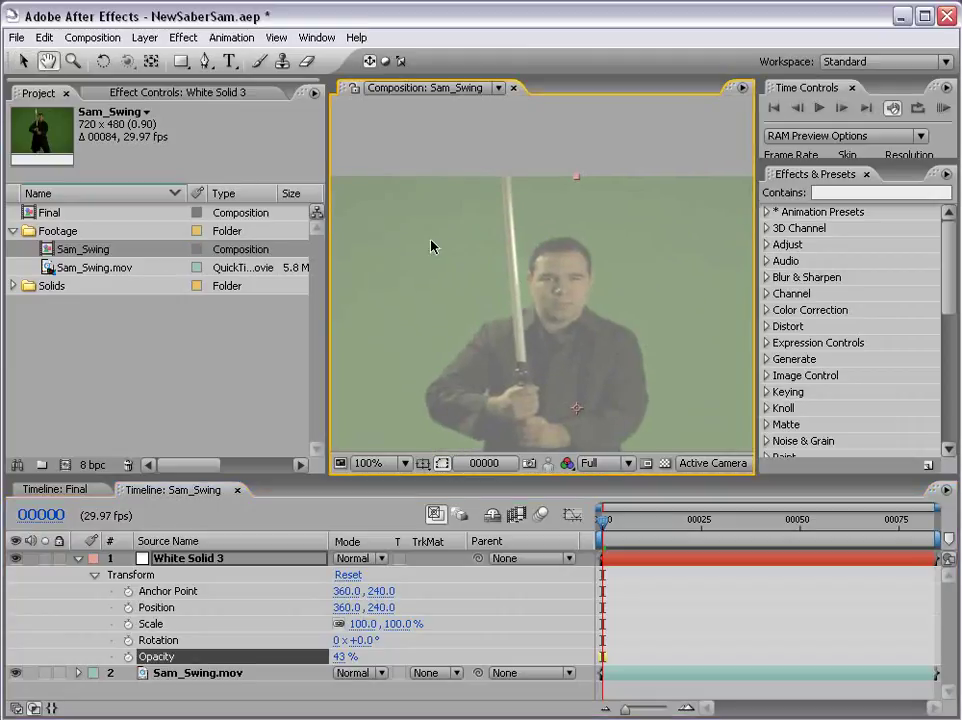
click(205, 61)
scroll(541, 387, up, 2)
click(505, 320)
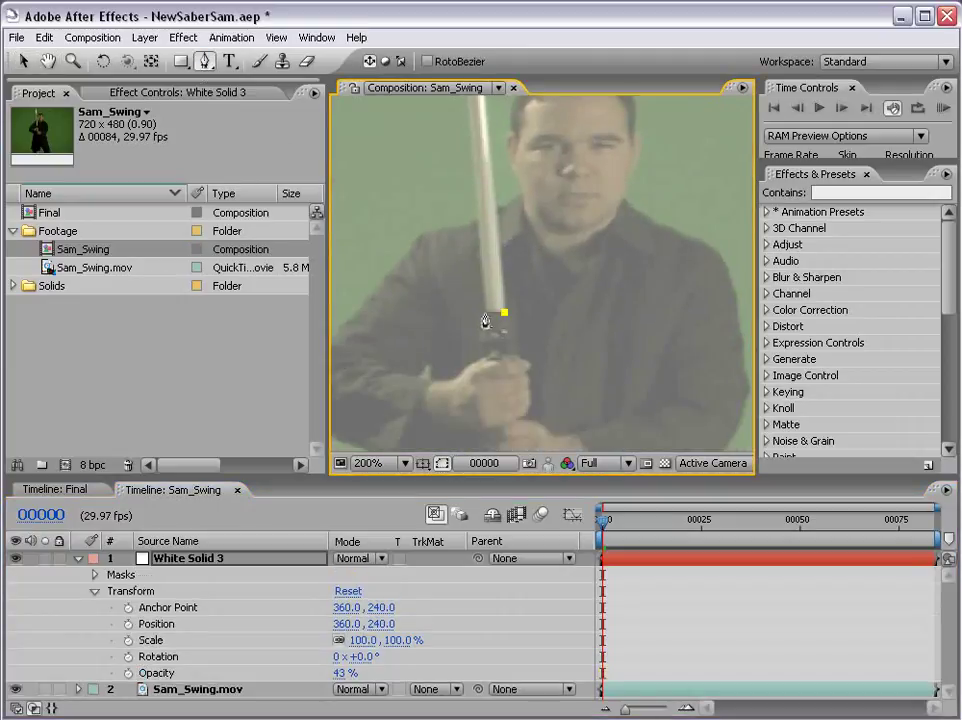
scroll(508, 305, down, 2)
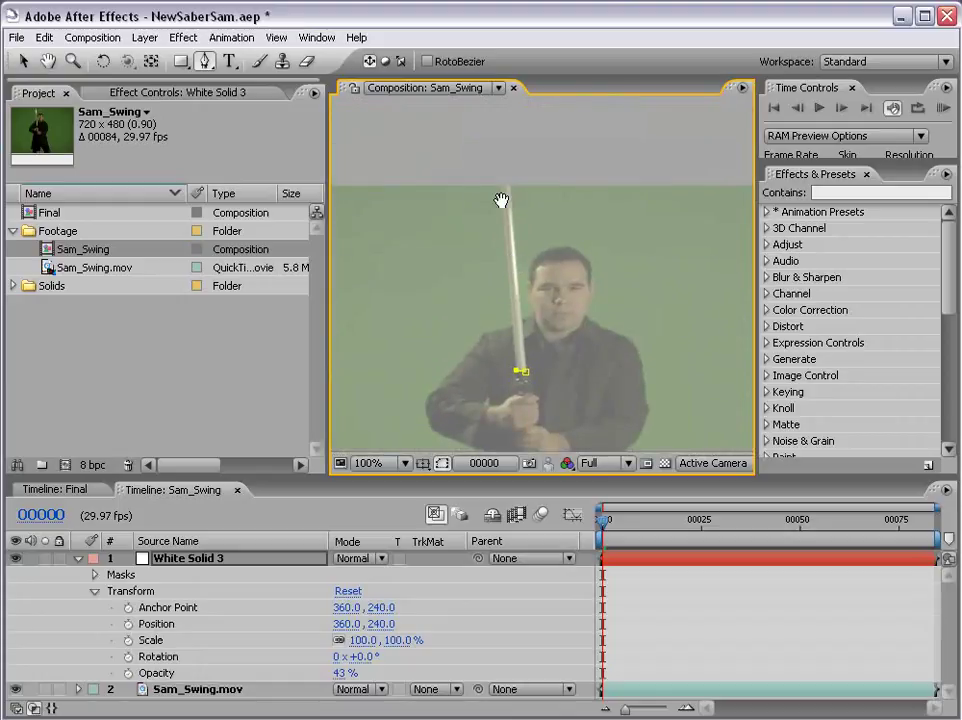
click(498, 187)
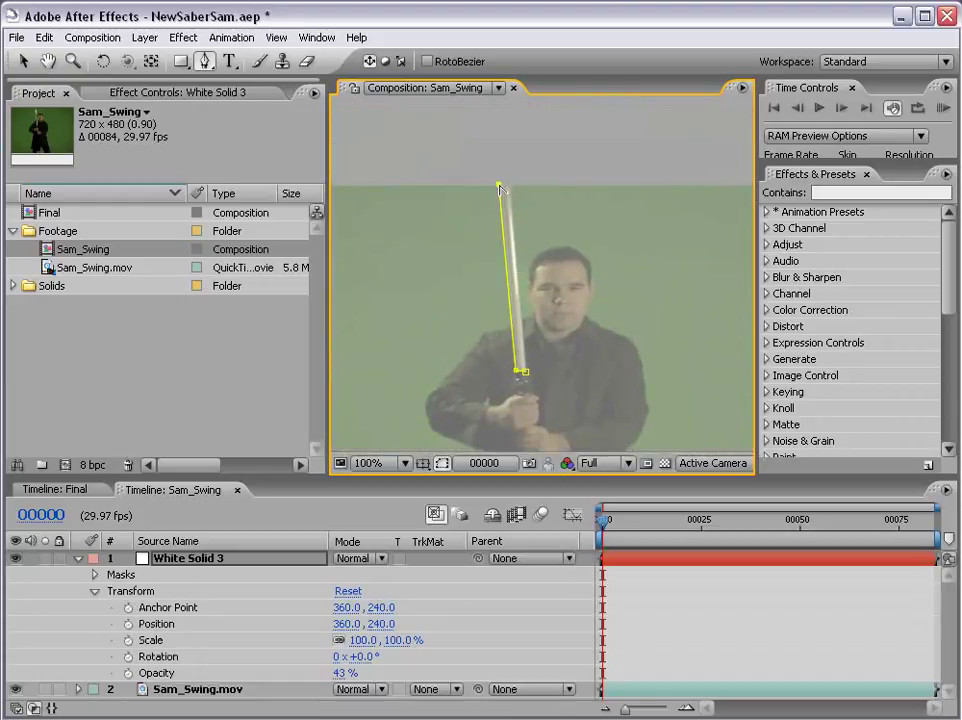
click(522, 374)
key(h)
scroll(520, 384, up, 1)
drag(522, 384, 534, 346)
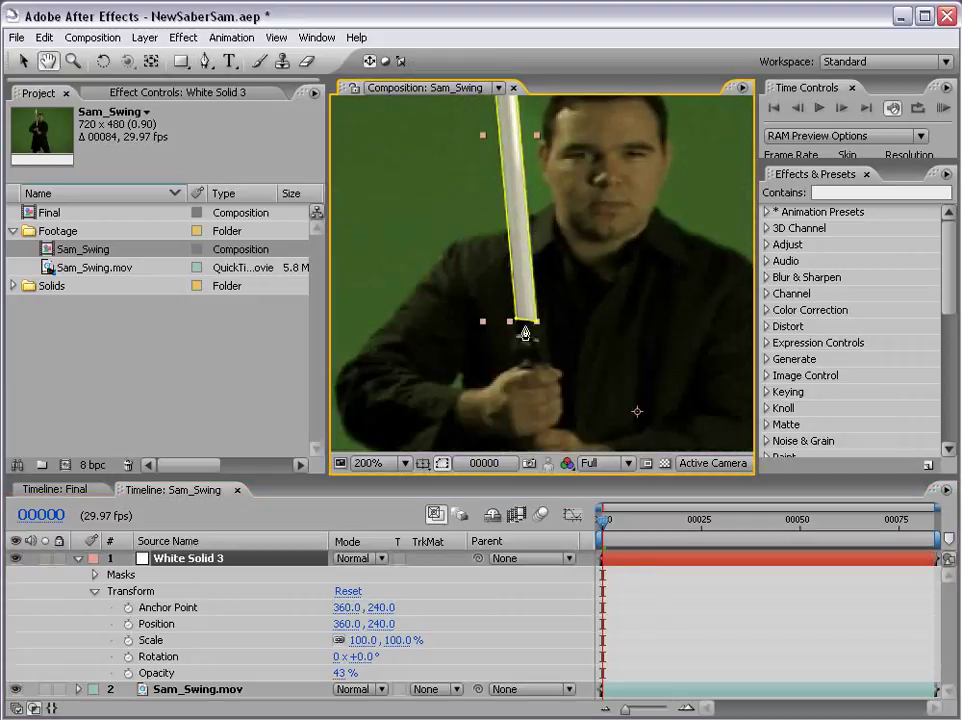
Reveal the white solid's mask properties and start keyframing Mask Shape at frame 0
click(618, 567)
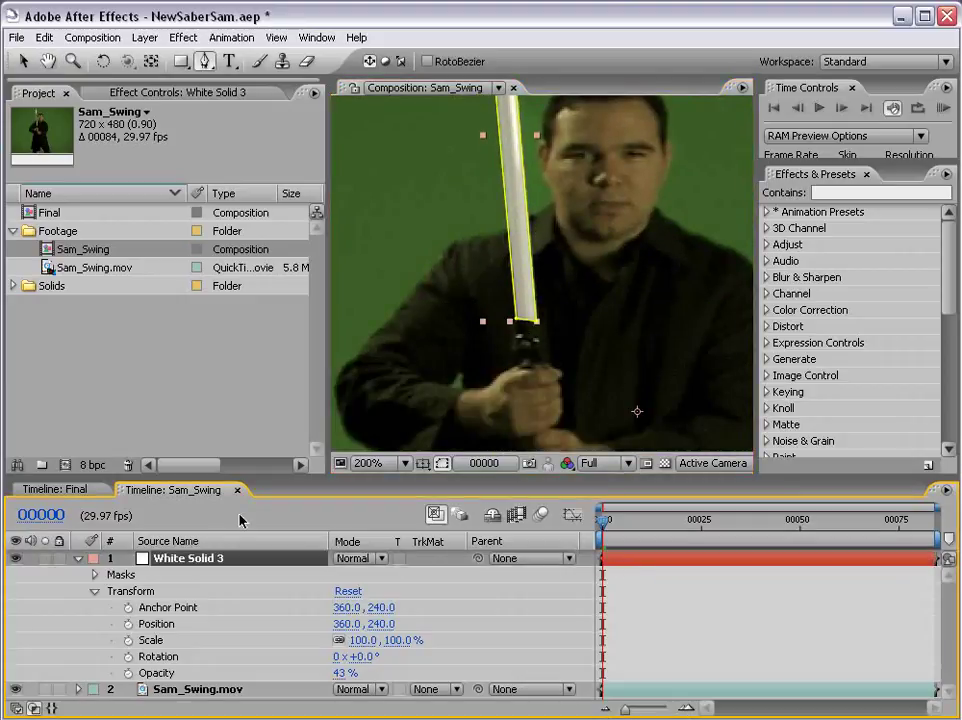
key(m)
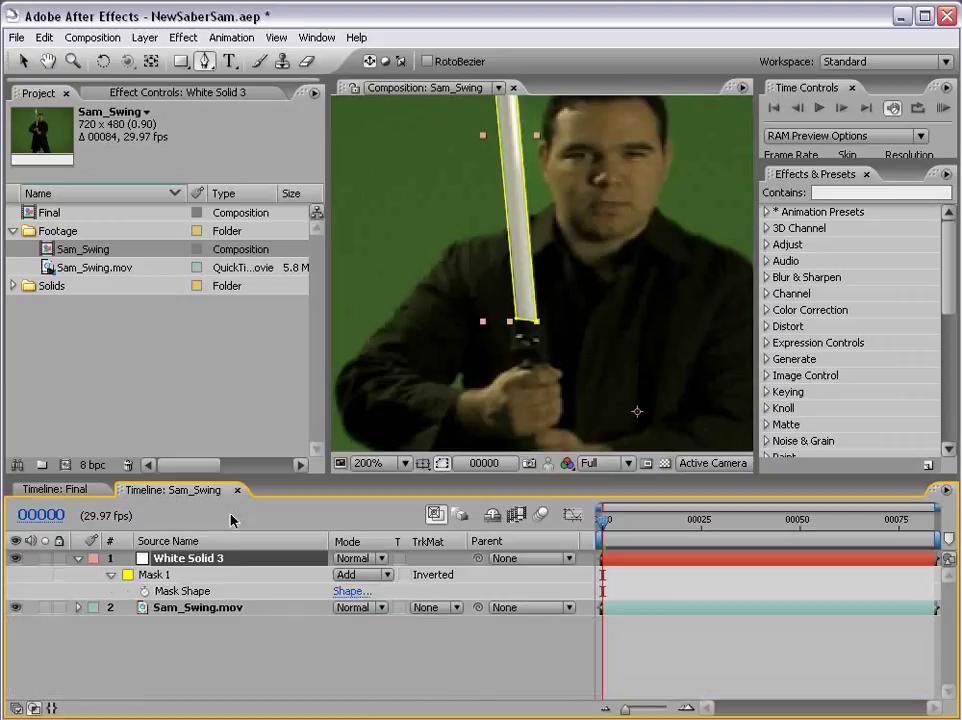
click(145, 592)
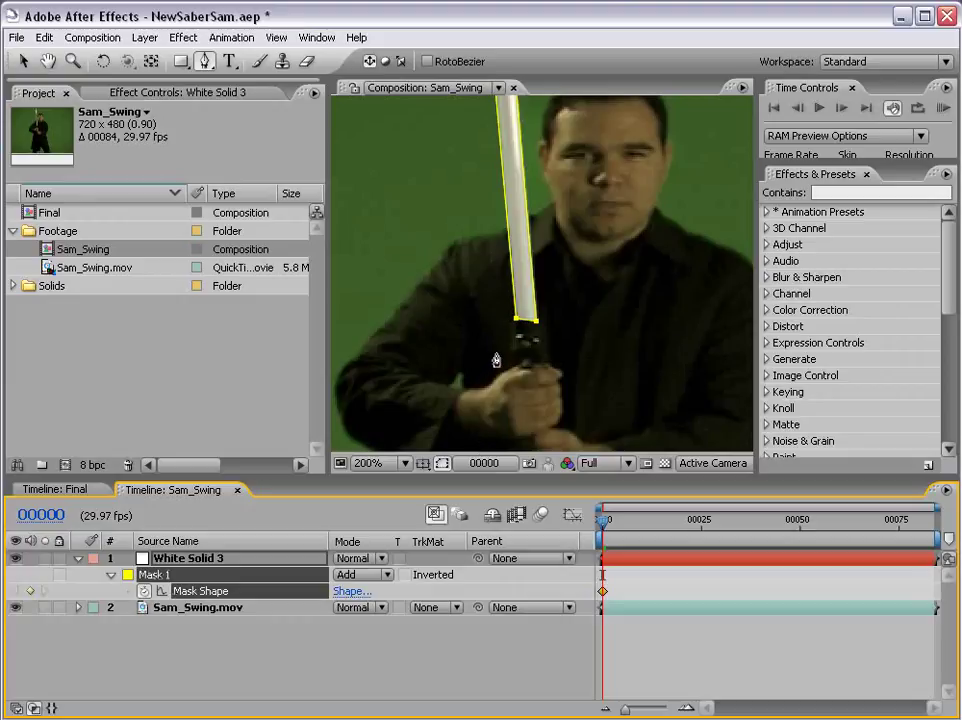
At frame 1, move the mask's corner points to fit the sword blade from hilt to tip
key(Page_Down)
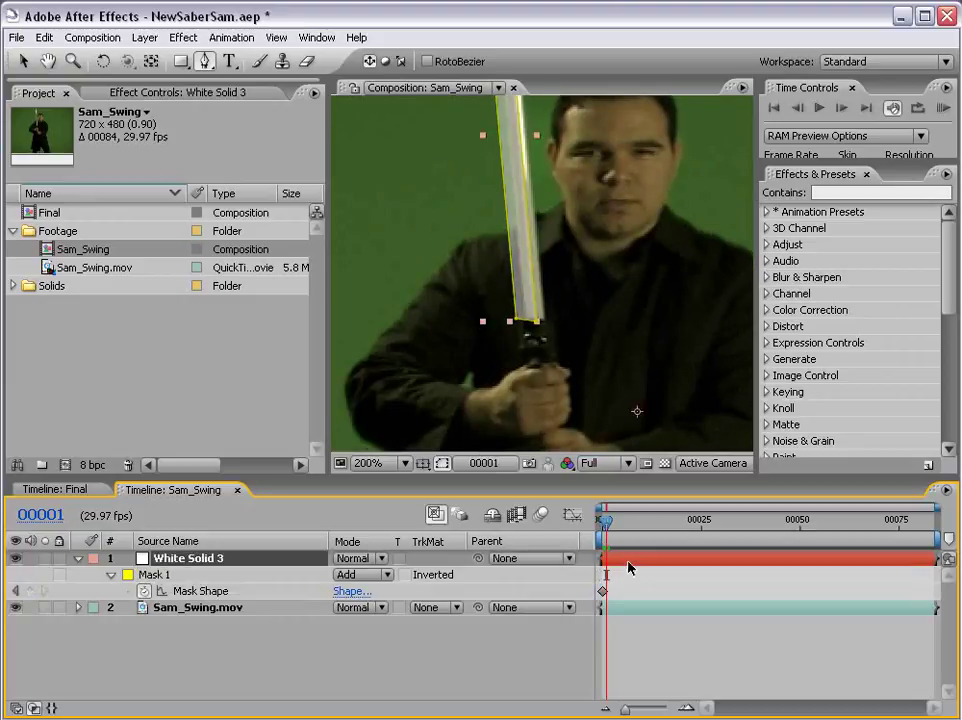
key(v)
drag(538, 324, 530, 323)
scroll(522, 253, up, 8)
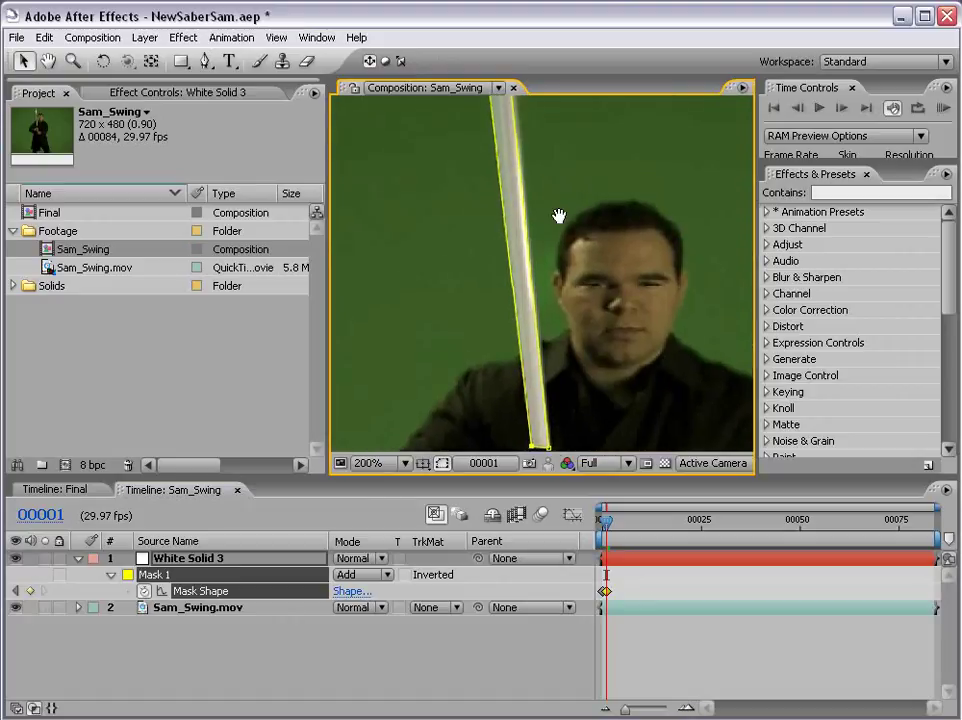
drag(500, 183, 487, 184)
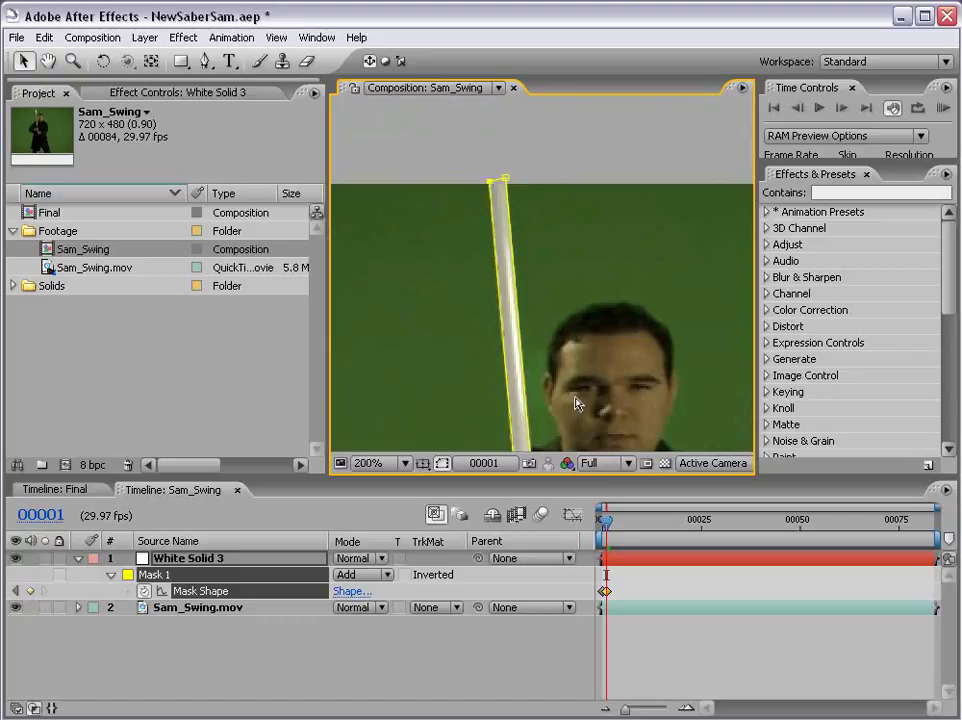
At frame 3, reposition the mask's corner points at the blade's tip and hilt to match the moved sword
key(Page_Down)
key(Page_Down)
drag(507, 187, 517, 183)
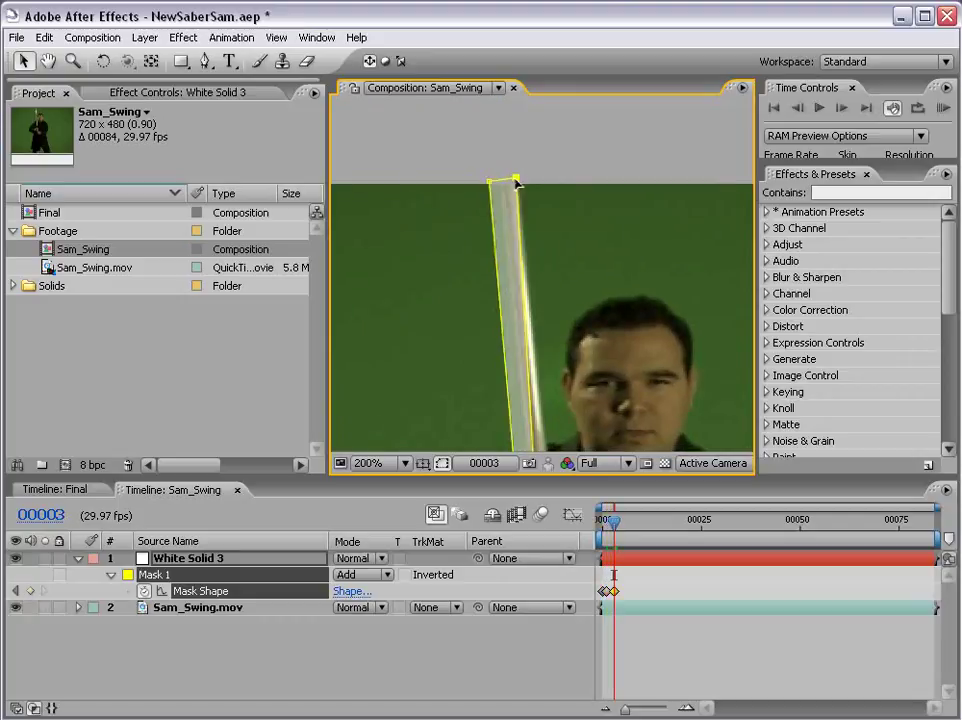
scroll(524, 350, down, 6)
drag(499, 383, 477, 372)
scroll(498, 268, up, 4)
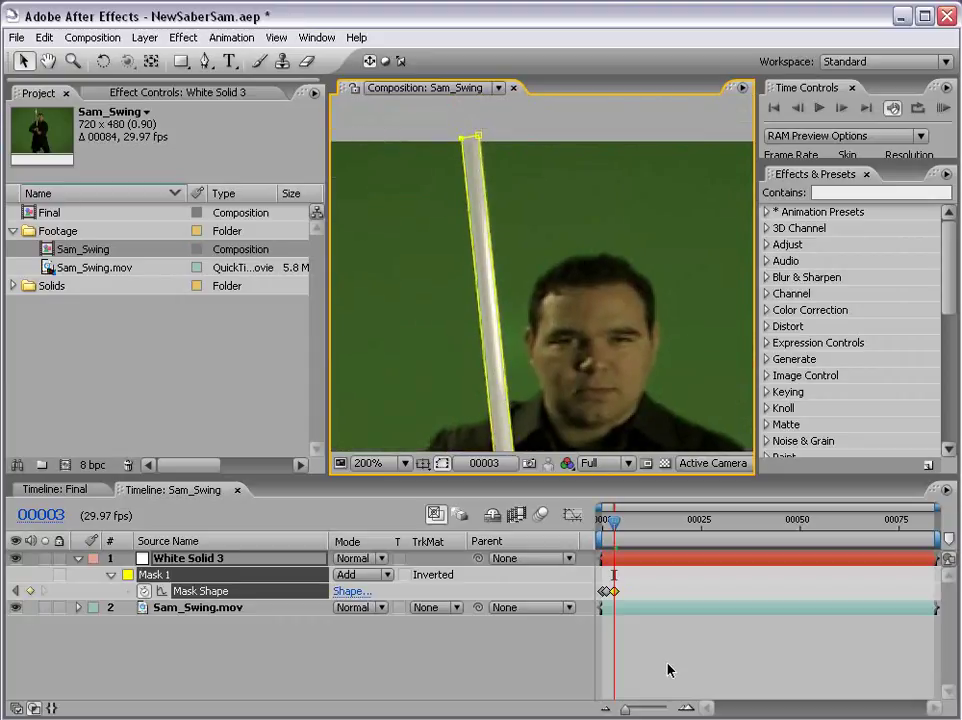
Set the masked white solid's opacity to 100%
key(ctrl+shift+a)
key(comma)
drag(585, 393, 585, 350)
click(633, 560)
key(t)
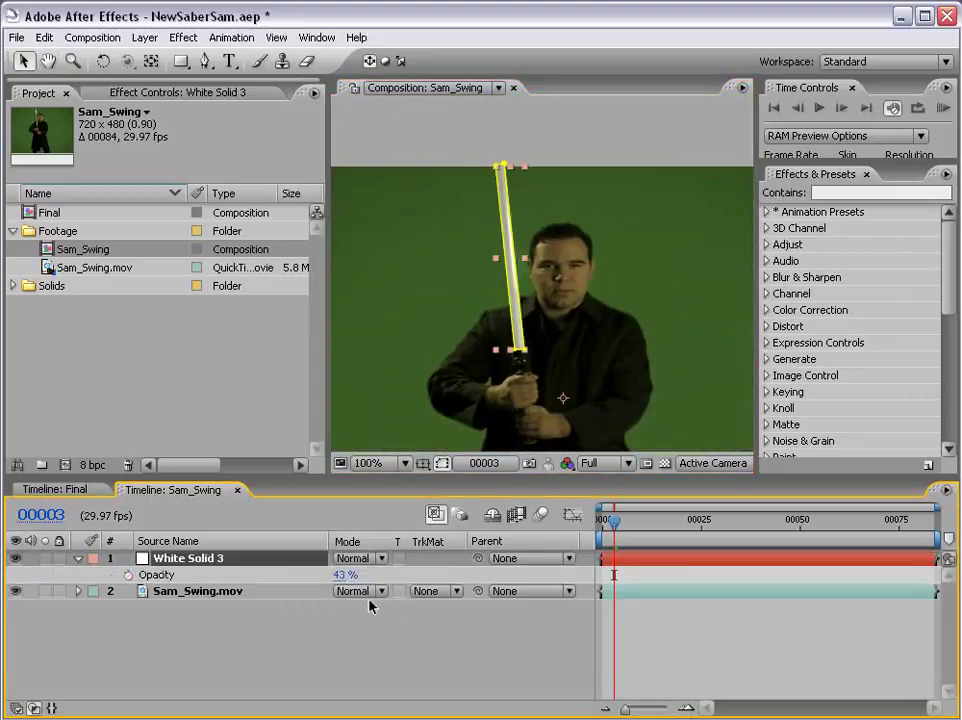
drag(345, 575, 567, 575)
Step back and forth through the first few frames to check how the white mask follows the blade
key(ctrl+shift+a)
key(Page_Up)
key(Page_Up)
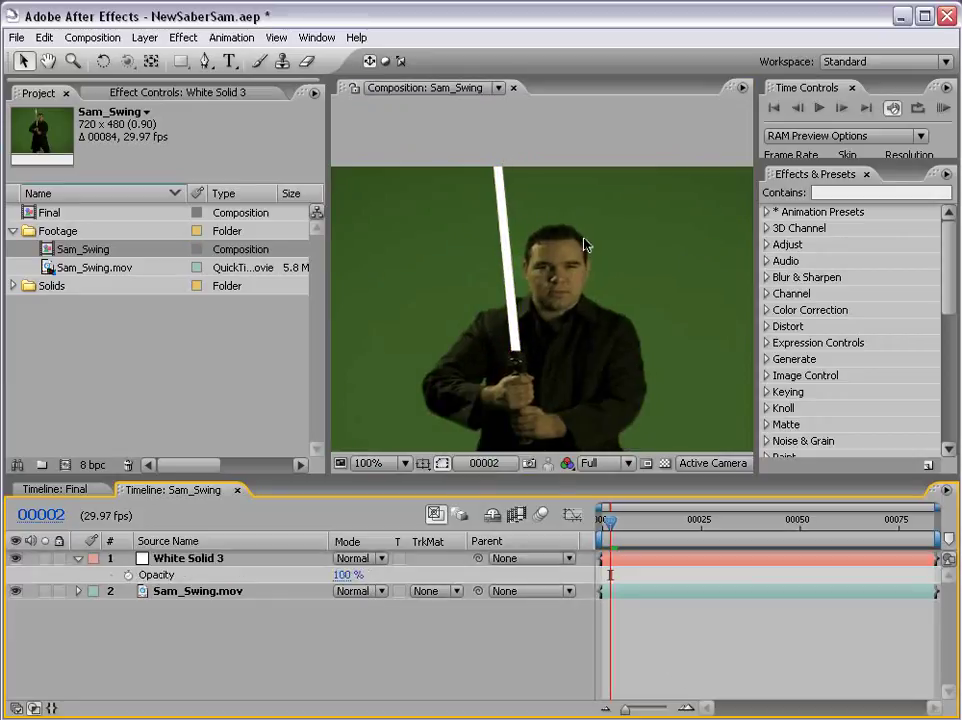
key(Page_Down)
key(Page_Down)
key(Page_Up)
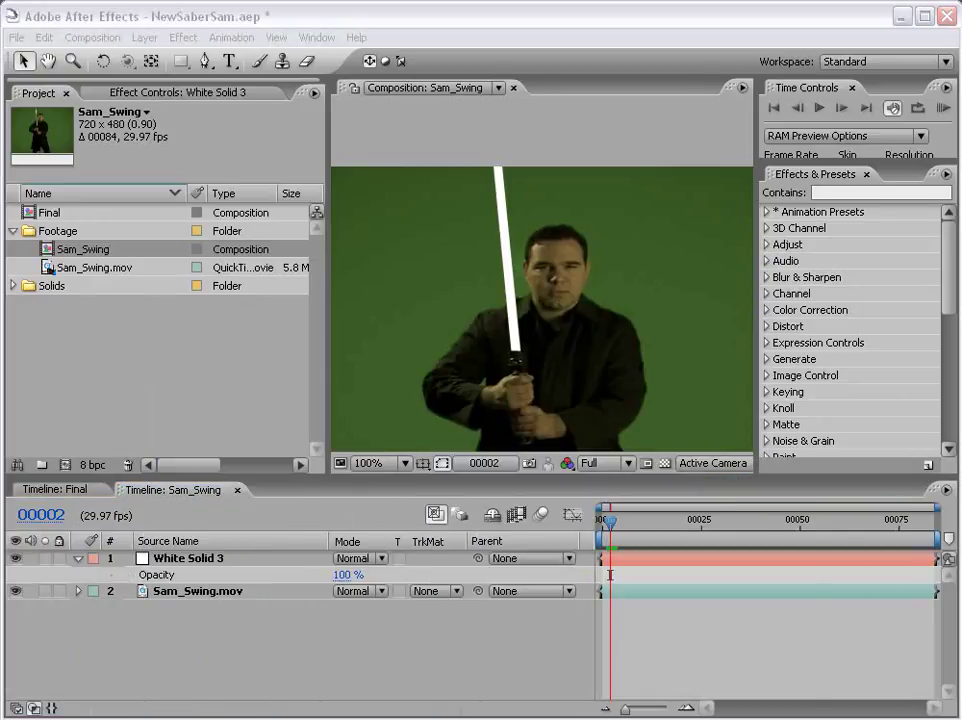
Delete the masked white solid layer from the Sam_Swing composition
click(801, 630)
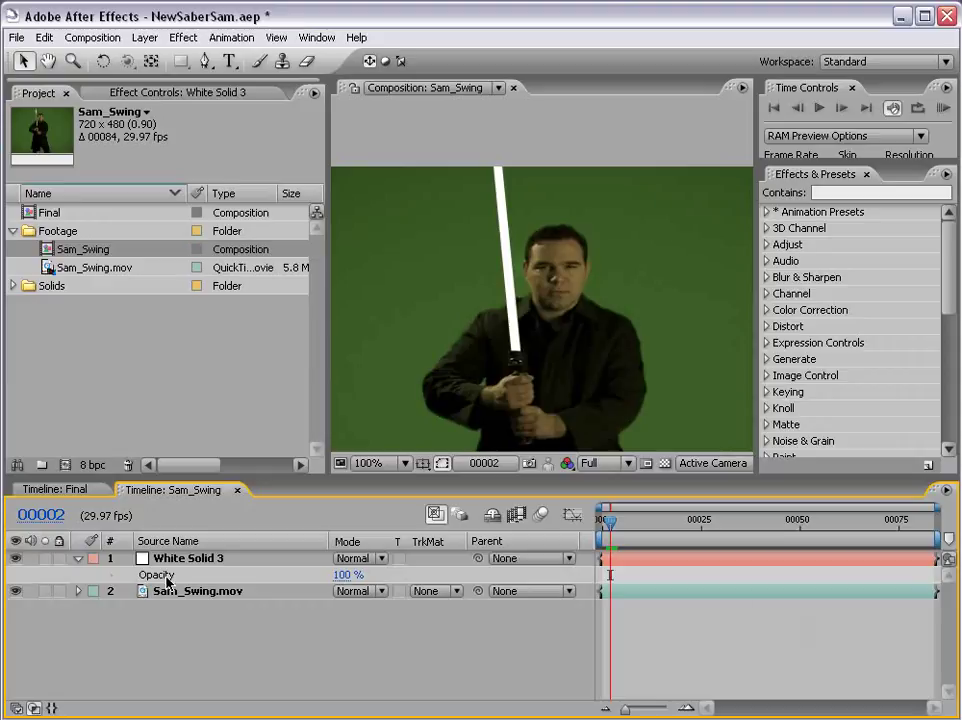
click(191, 561)
key(Delete)
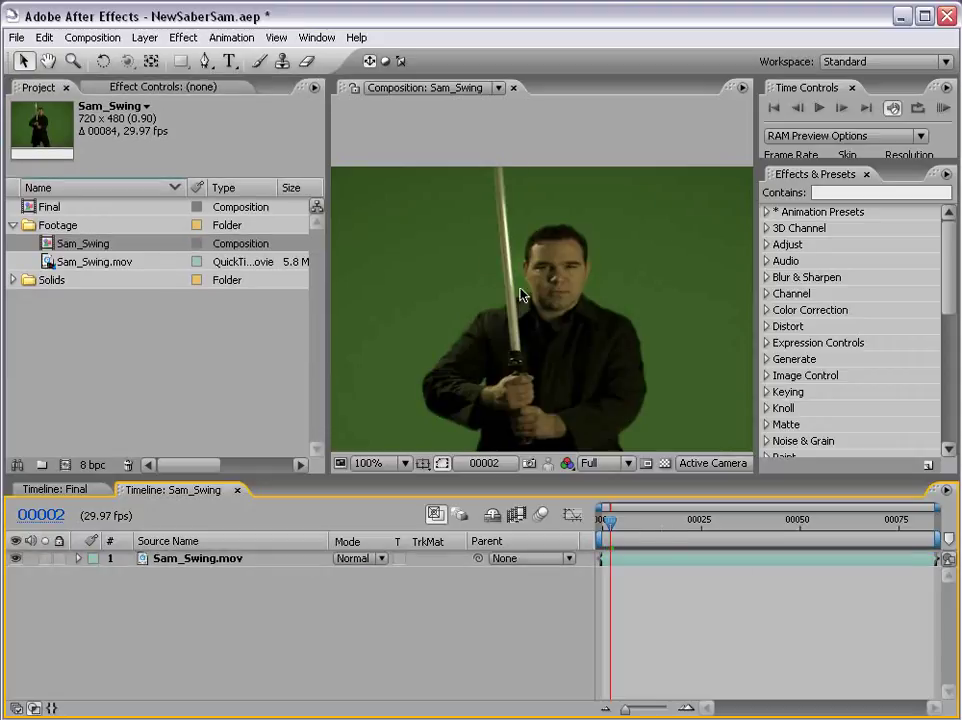
Add a new 720 x 480 px white solid named Saber above the Sam_Swing.mov layer
key(h)
scroll(545, 320, down, 1)
click(679, 616)
click(144, 37)
mouse_move(160, 58)
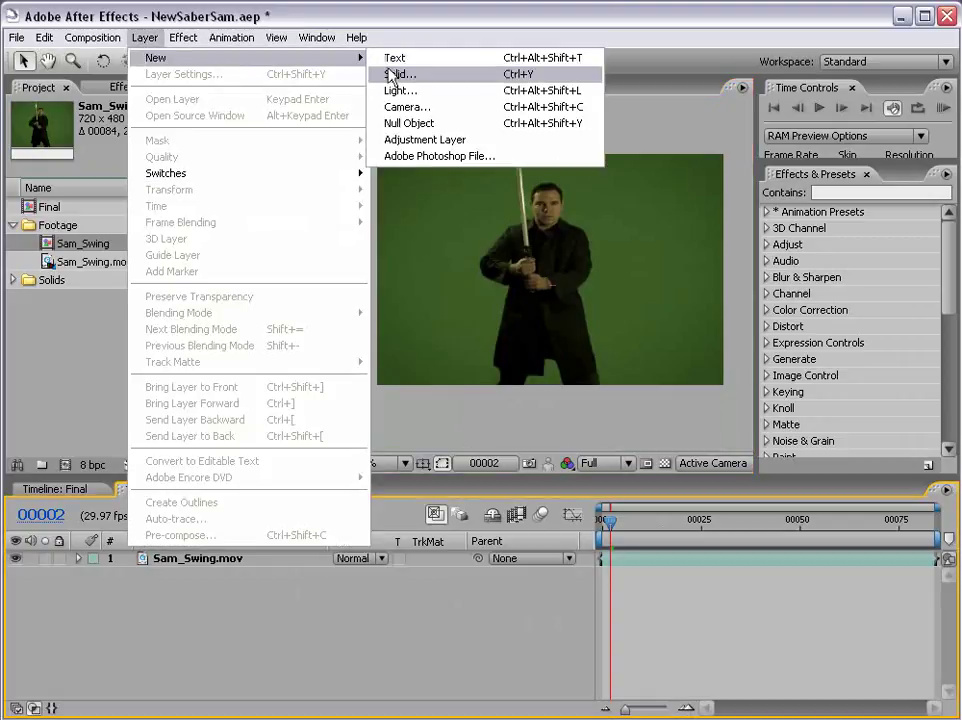
click(399, 74)
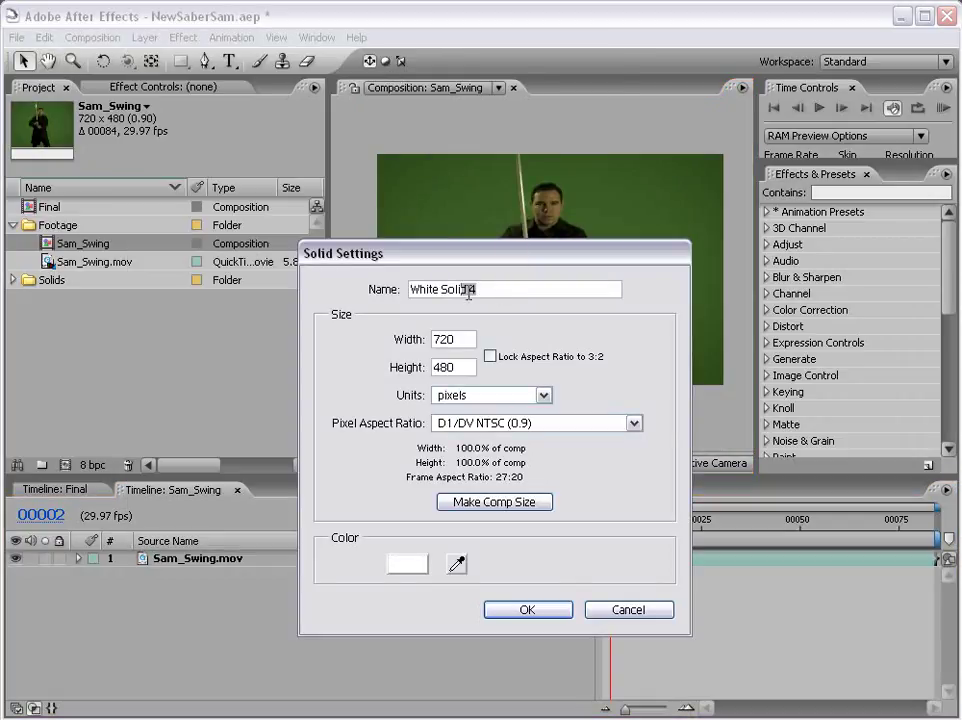
text(Saber)
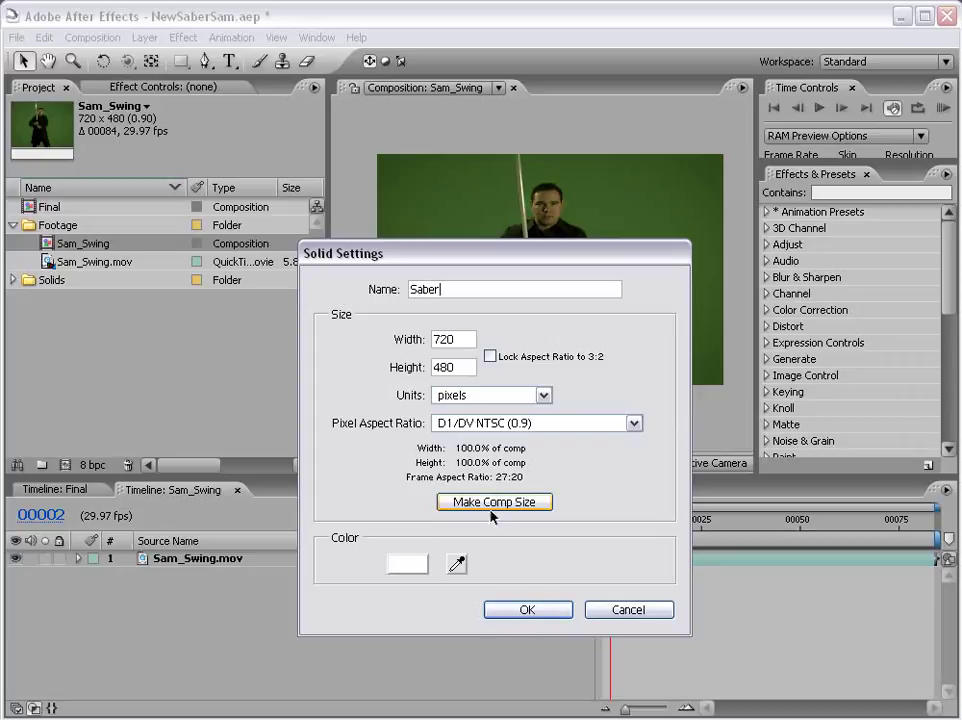
click(527, 609)
click(527, 615)
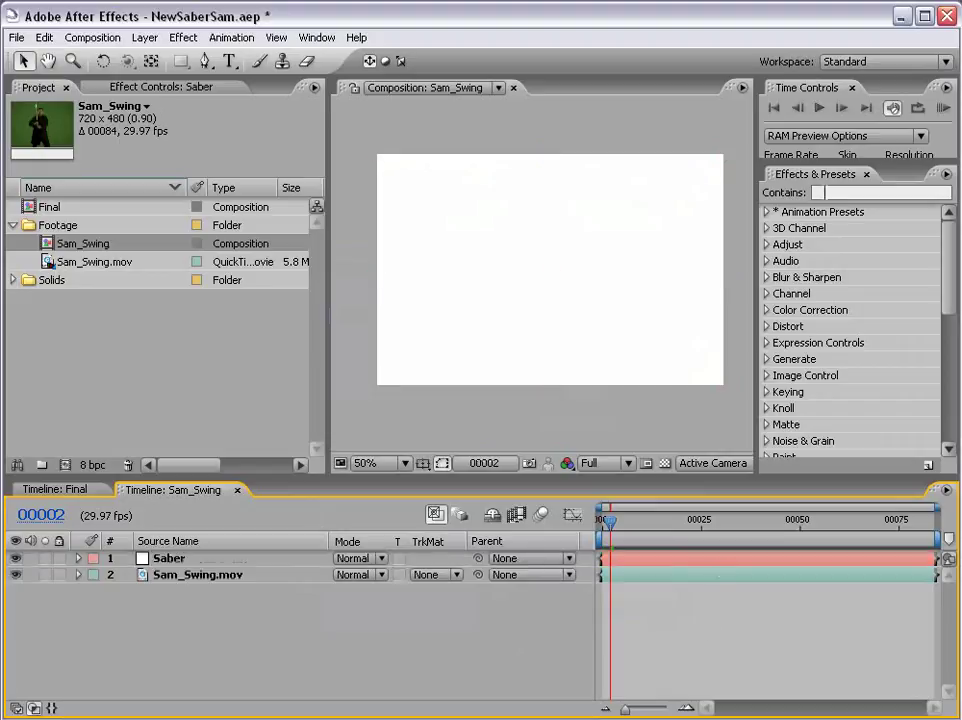
Apply the Light_Saber animation preset from the AndrewKramer VFX folder to the Saber layer
click(767, 214)
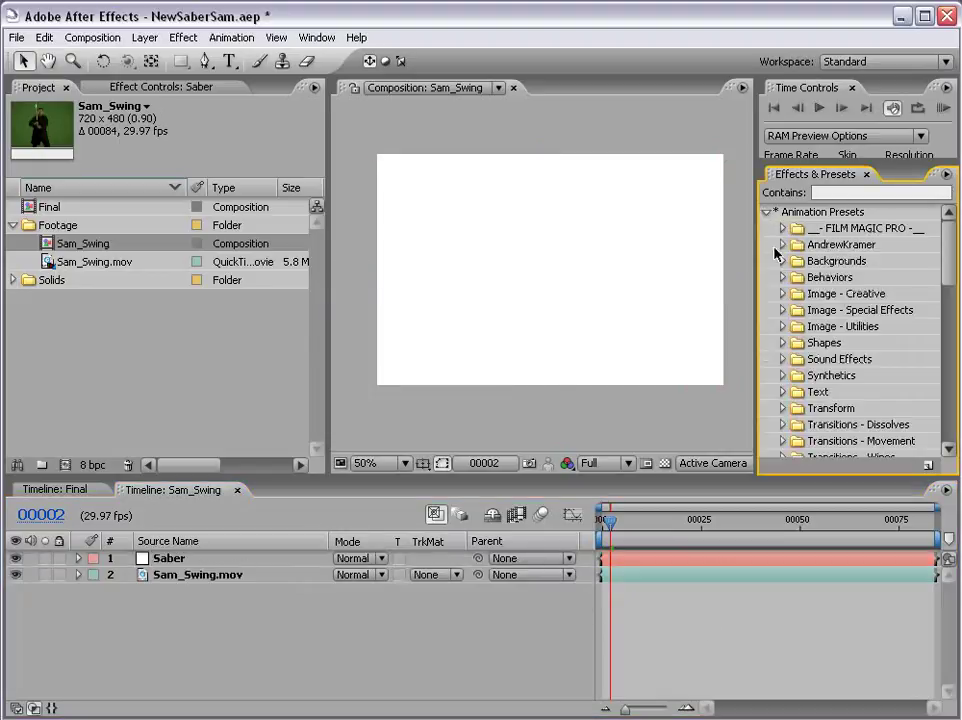
click(783, 245)
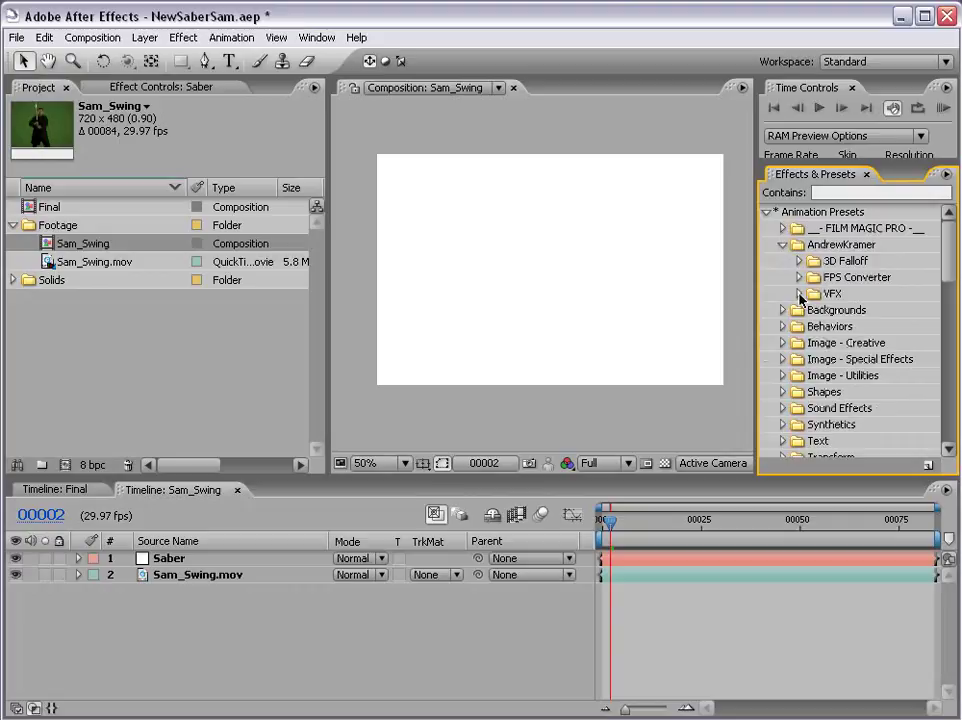
click(799, 294)
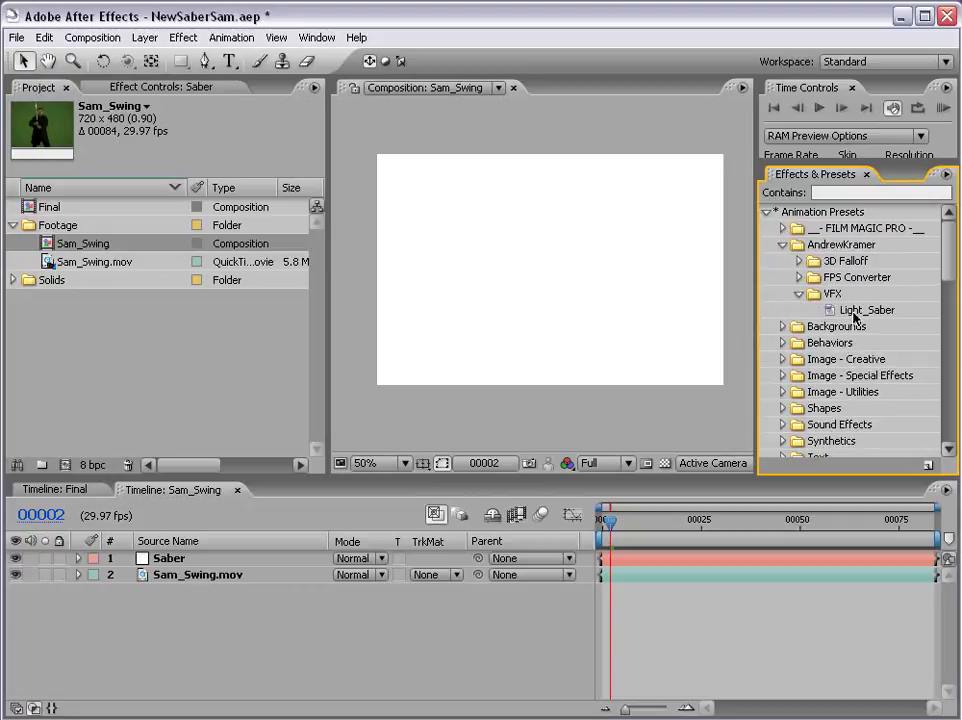
drag(848, 313, 444, 308)
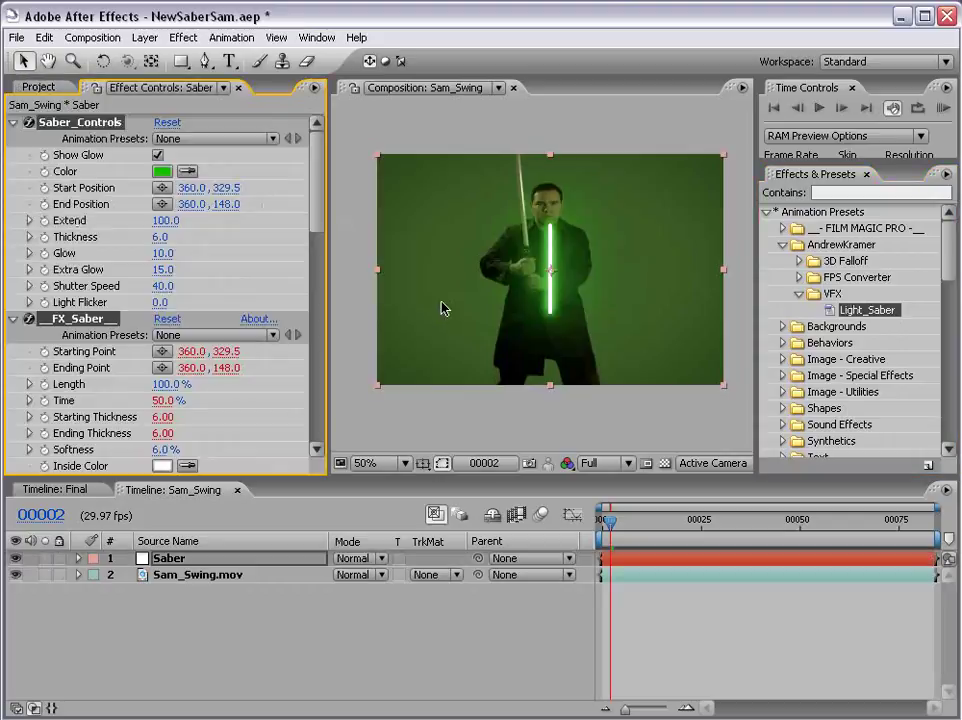
click(557, 427)
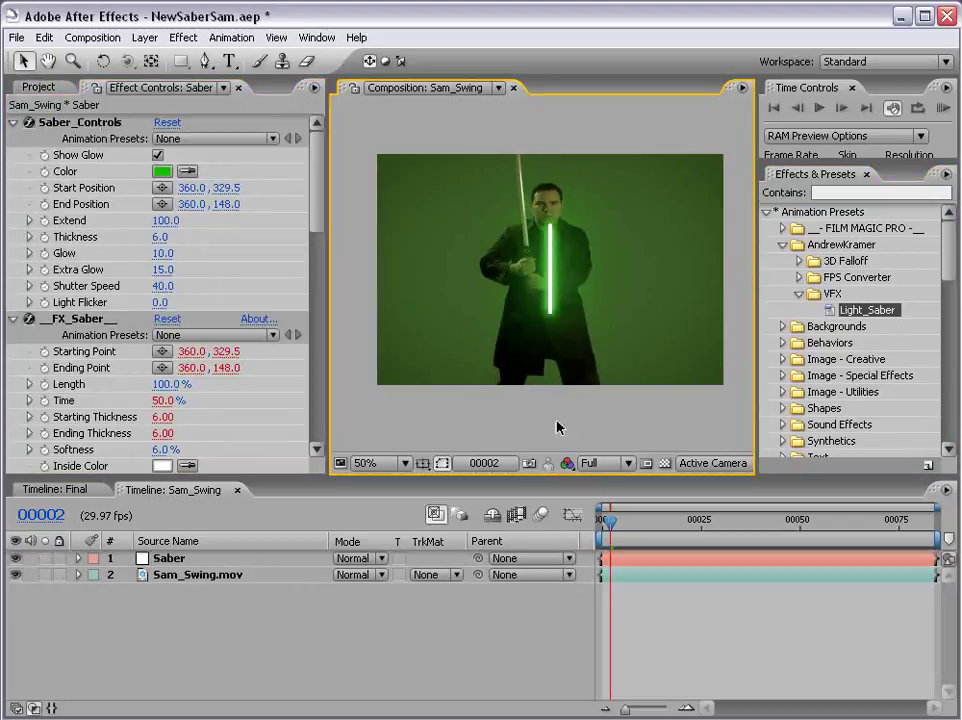
Collapse the FX_Saber, FX_Glow, FX_Extra_Glow and FX_Draft_Color effects and select the Saber_Controls effect
click(13, 318)
click(13, 335)
click(13, 351)
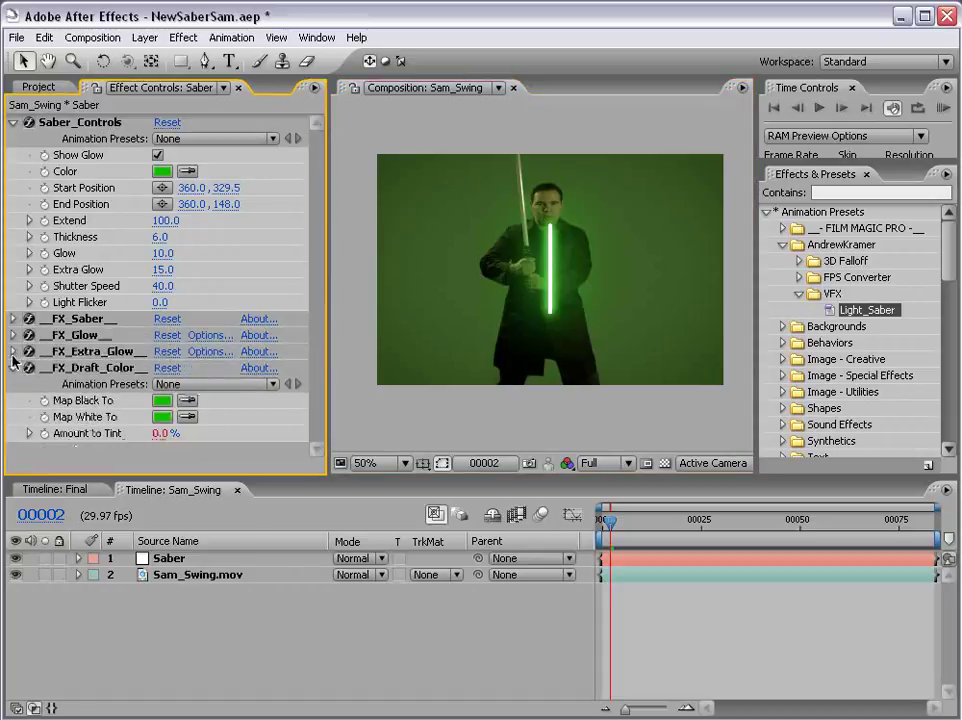
click(13, 368)
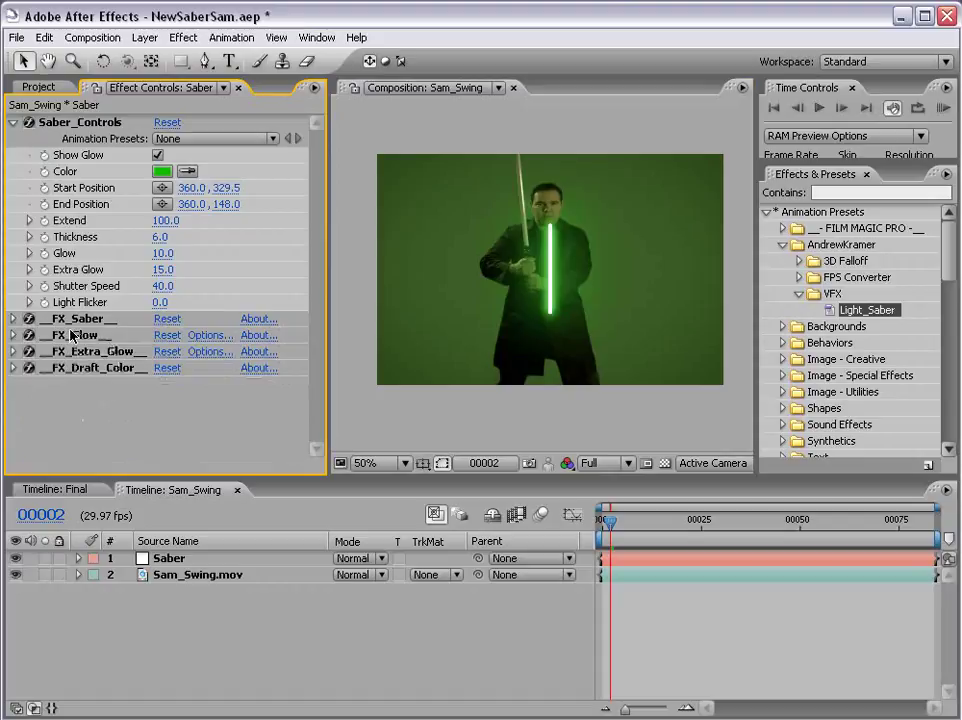
click(75, 121)
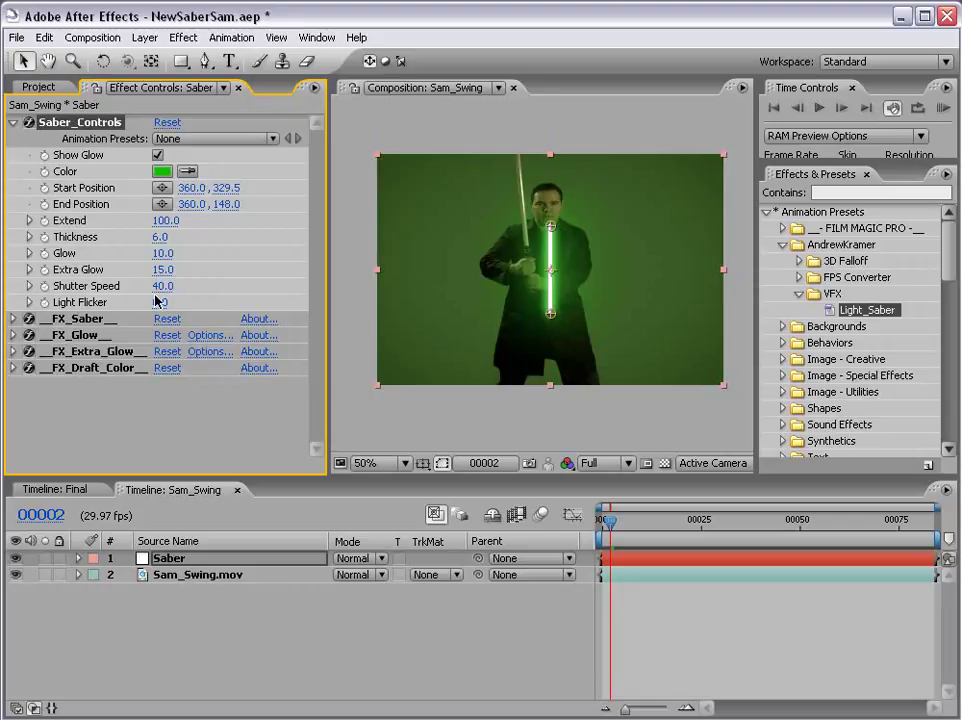
Turn off Show Glow in Saber_Controls so the saber displays as a plain draft line
click(179, 412)
scroll(588, 297, up, 2)
click(157, 155)
drag(443, 160, 521, 207)
key(ctrl+z)
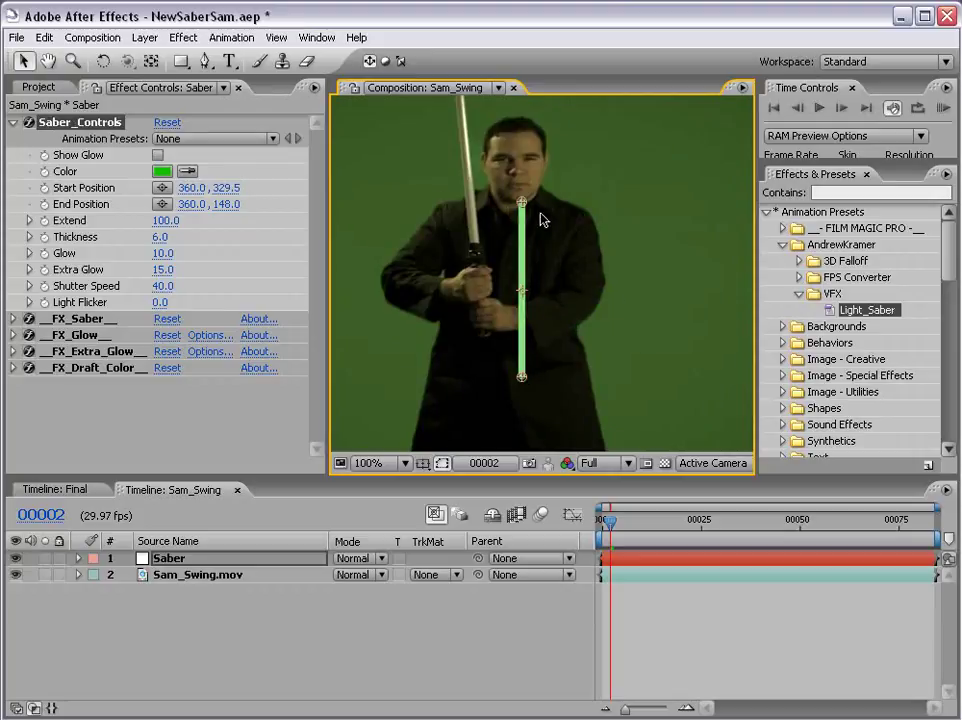
drag(483, 208, 662, 305)
key(ctrl+z)
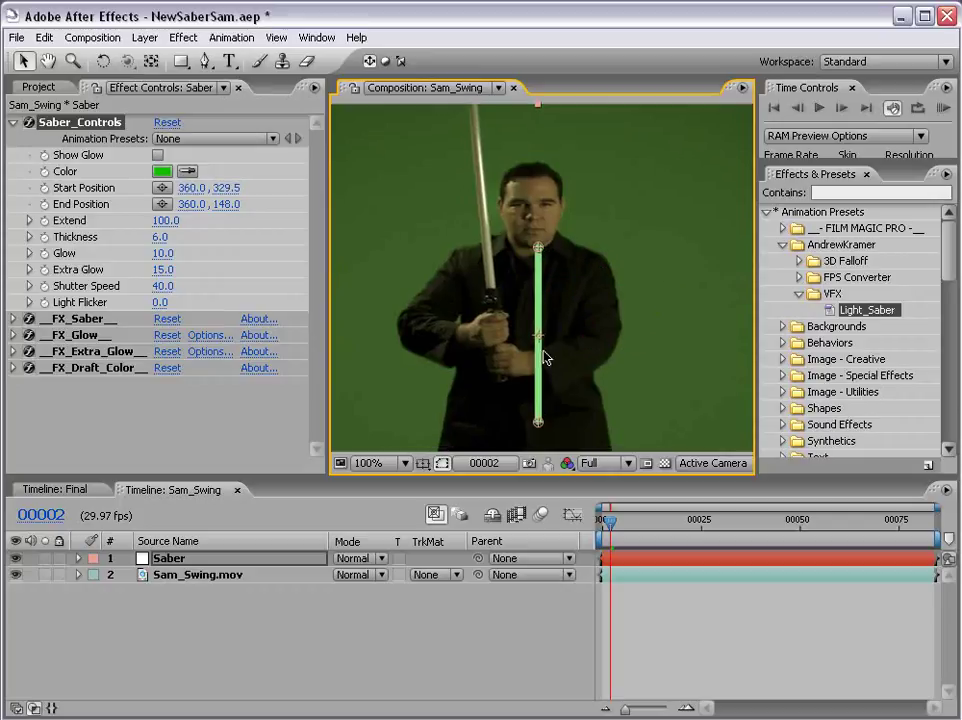
Place the saber's start point at the hilt, about 310.5, 187.5, and its end point along the blade, about 287, -57
drag(538, 424, 490, 288)
drag(538, 247, 479, 180)
scroll(524, 228, up, 3)
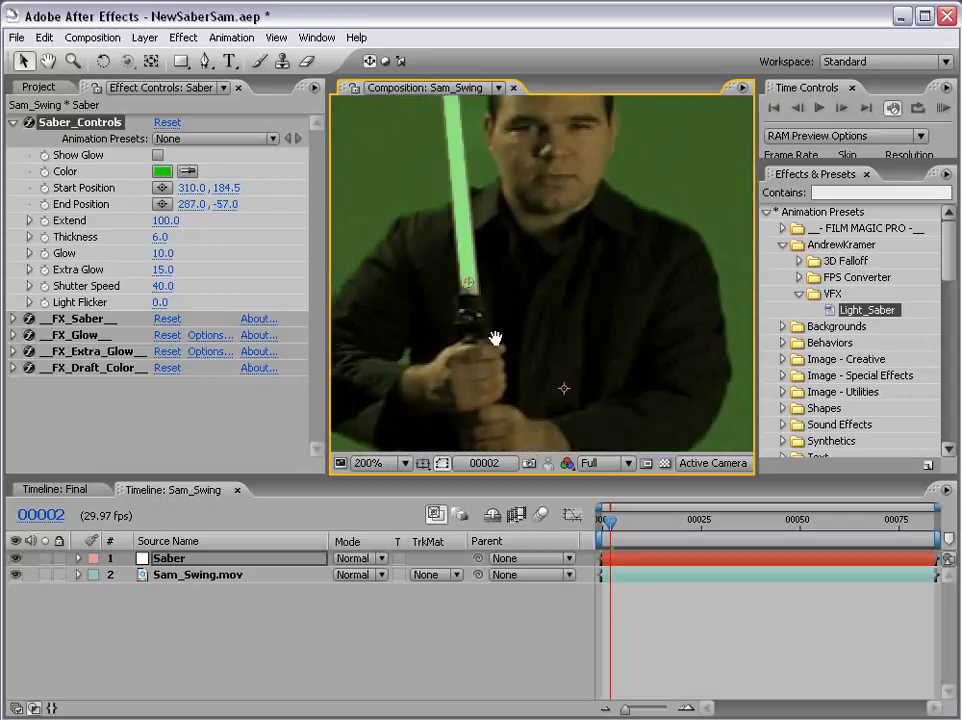
drag(469, 287, 471, 292)
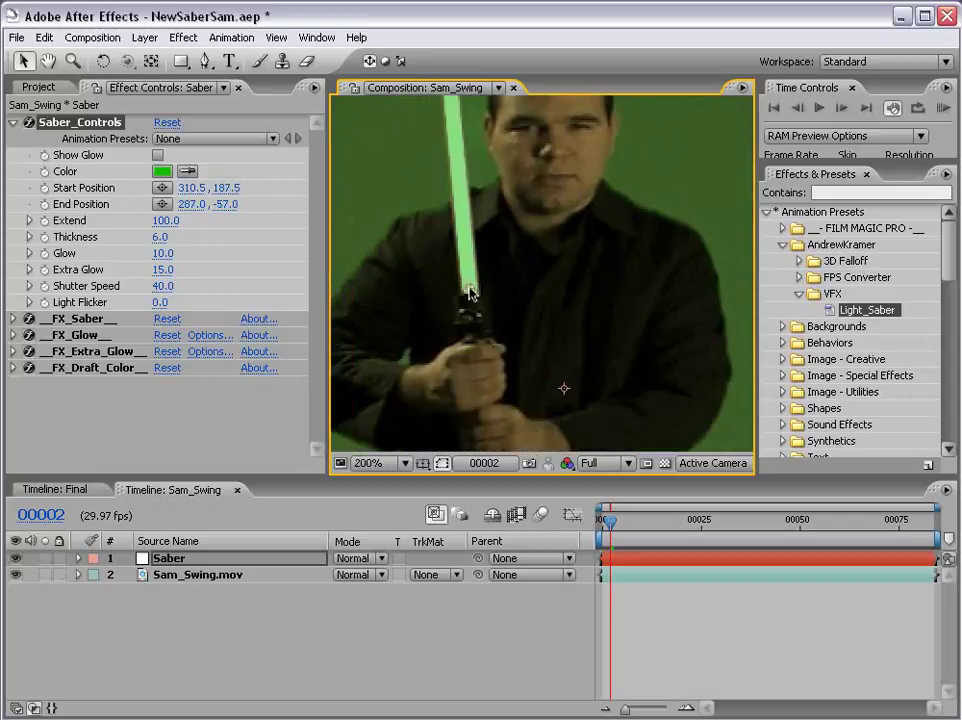
Show the saber's glow briefly to check it against the sword blade, and hide it again
click(157, 156)
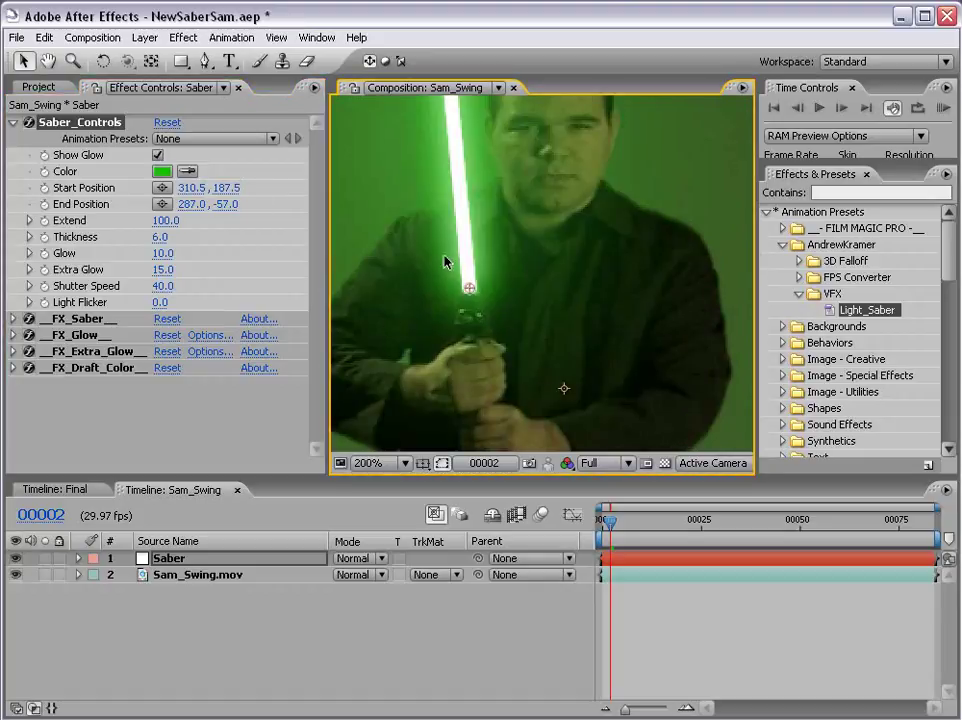
click(157, 156)
scroll(532, 303, down, 2)
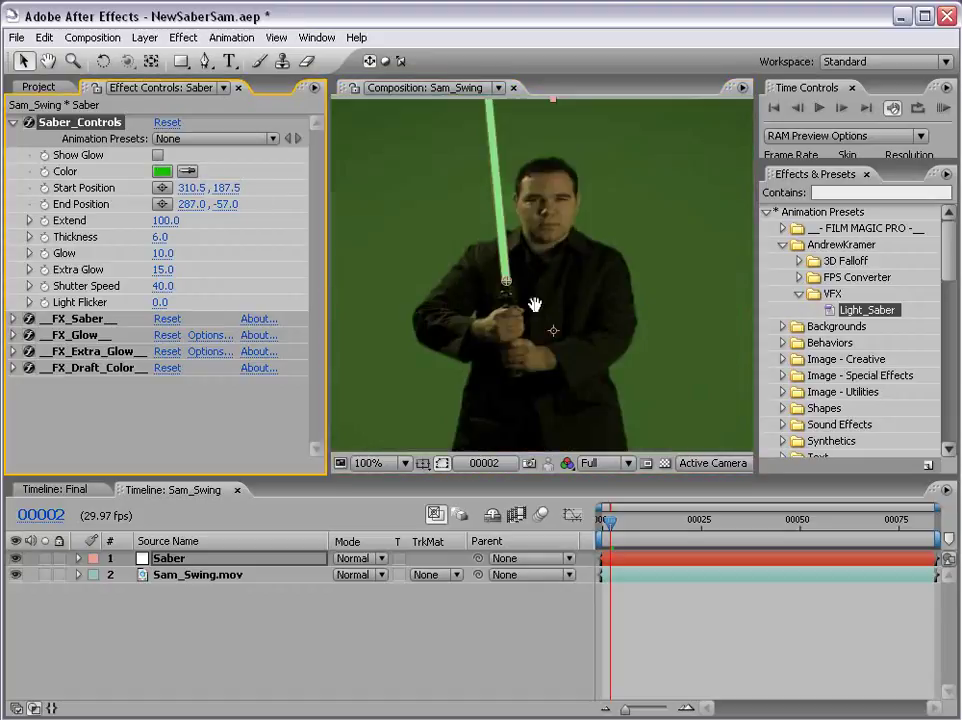
drag(528, 312, 511, 266)
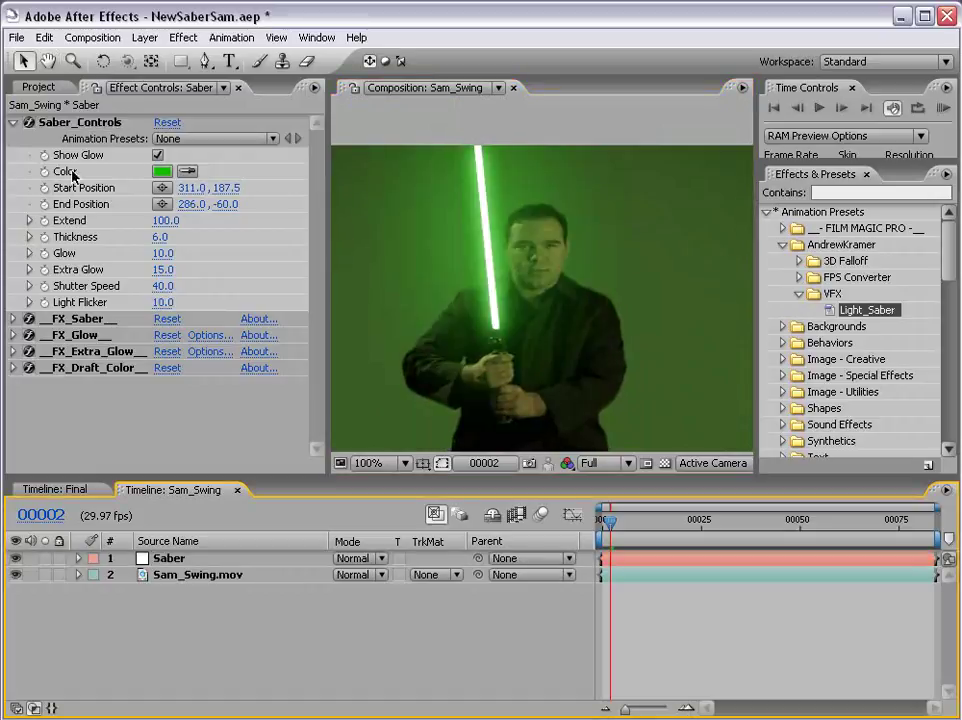
Change the saber's color to pink, FF87ED
click(161, 172)
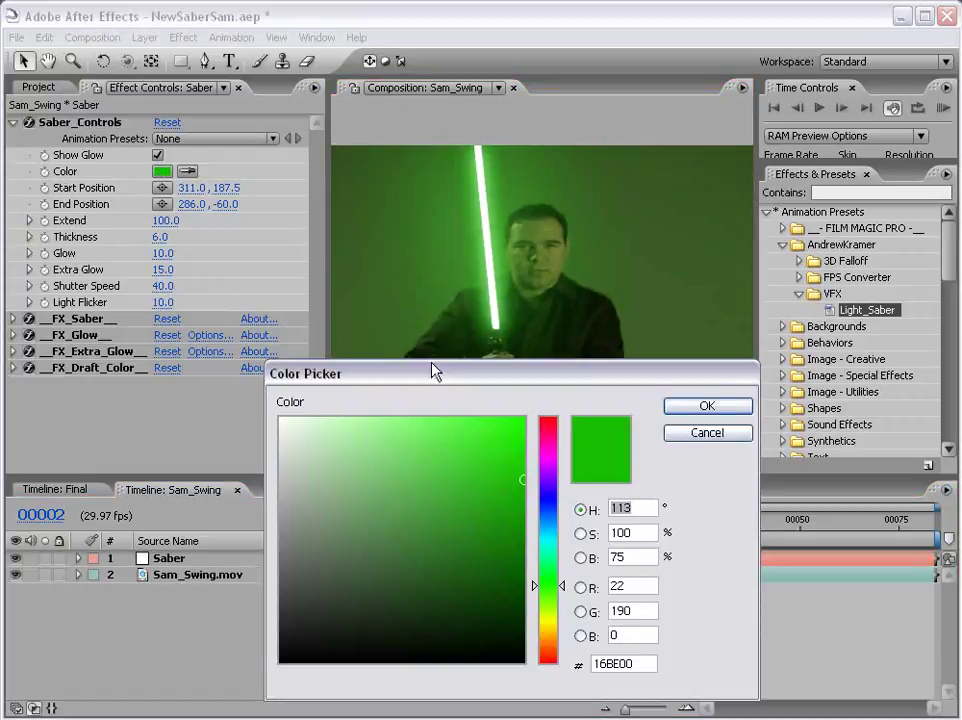
drag(430, 367, 326, 350)
click(443, 438)
click(282, 427)
drag(282, 427, 290, 401)
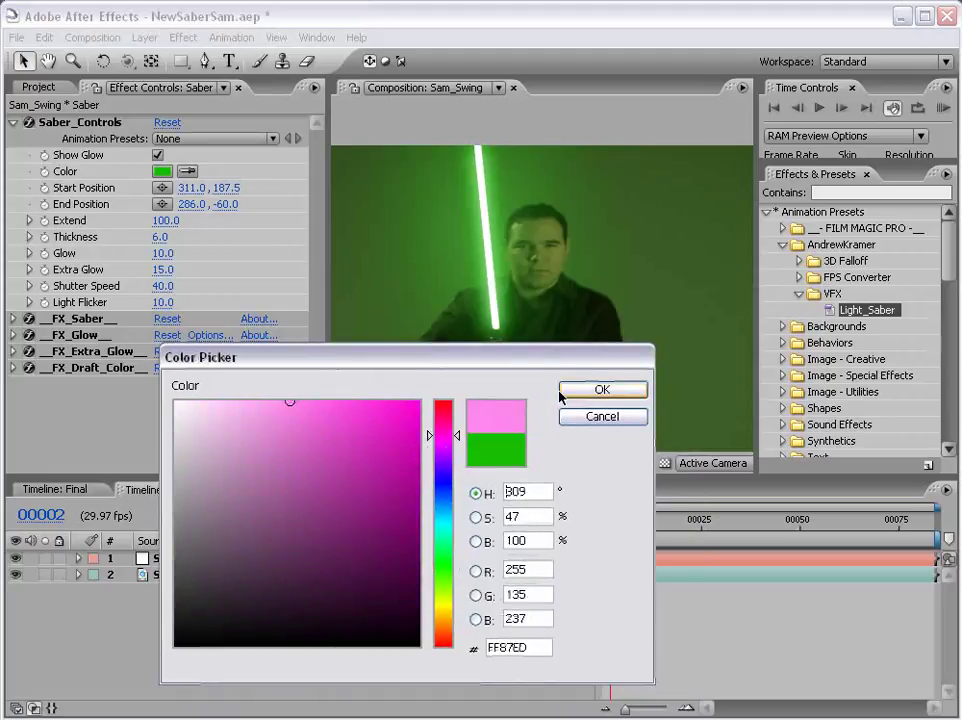
click(603, 390)
Change the saber's color to bright red
click(161, 171)
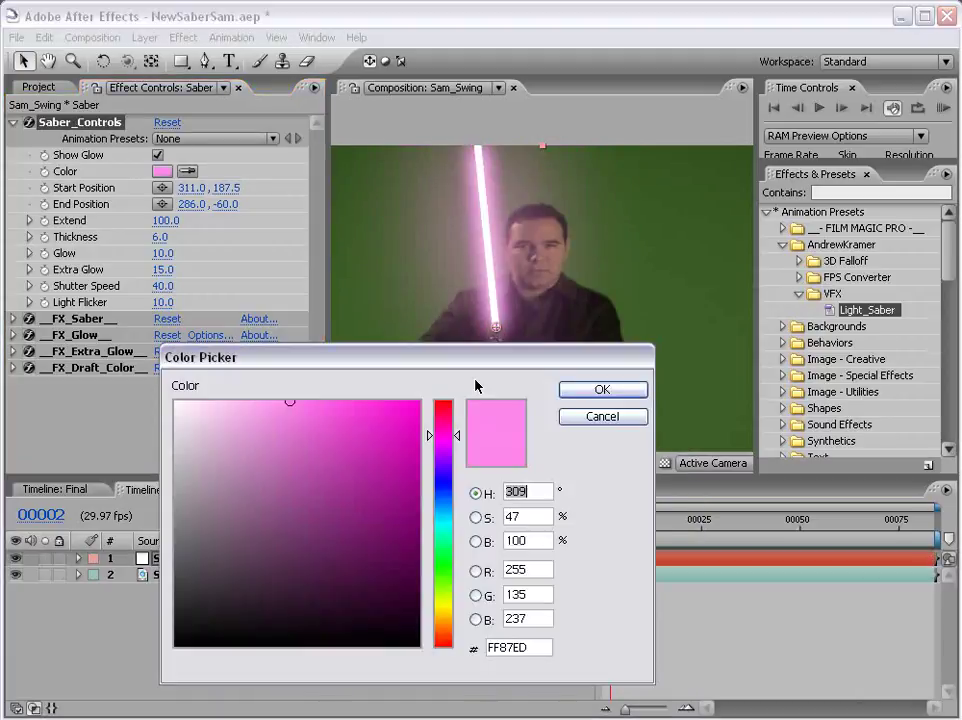
drag(449, 440, 449, 401)
click(384, 419)
click(420, 401)
click(612, 391)
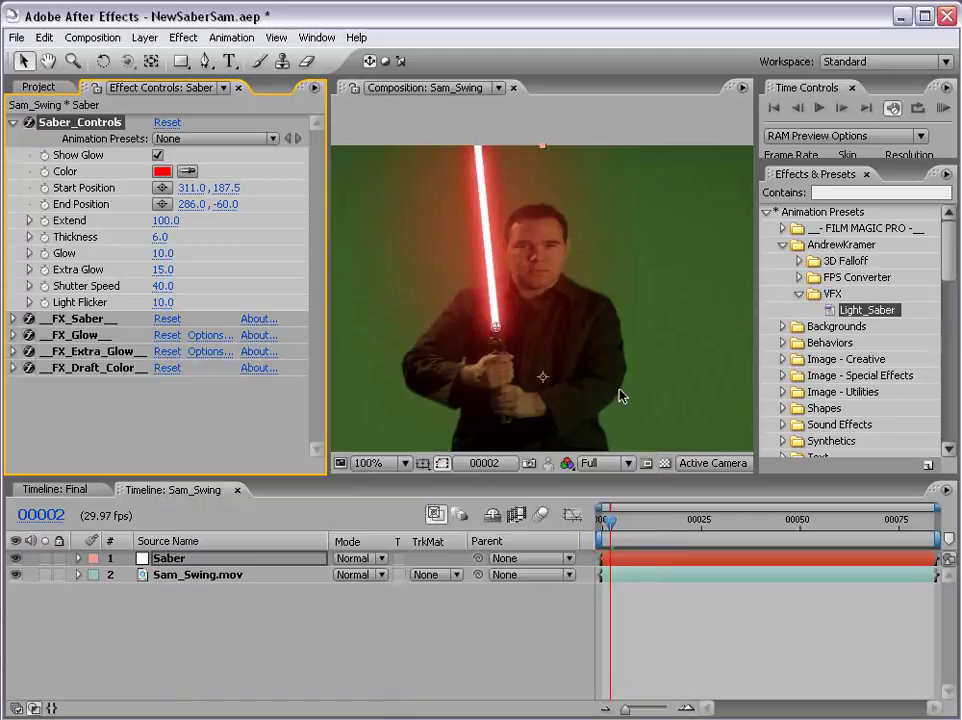
Change the saber's color to light blue, 00C6FF
click(161, 171)
drag(430, 535, 423, 515)
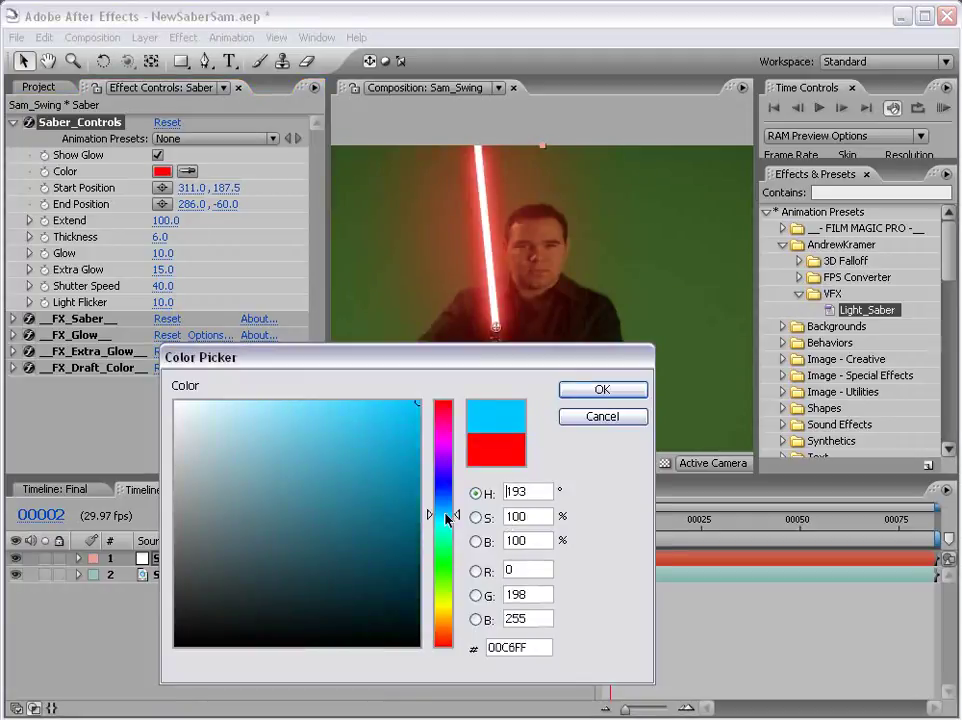
click(601, 391)
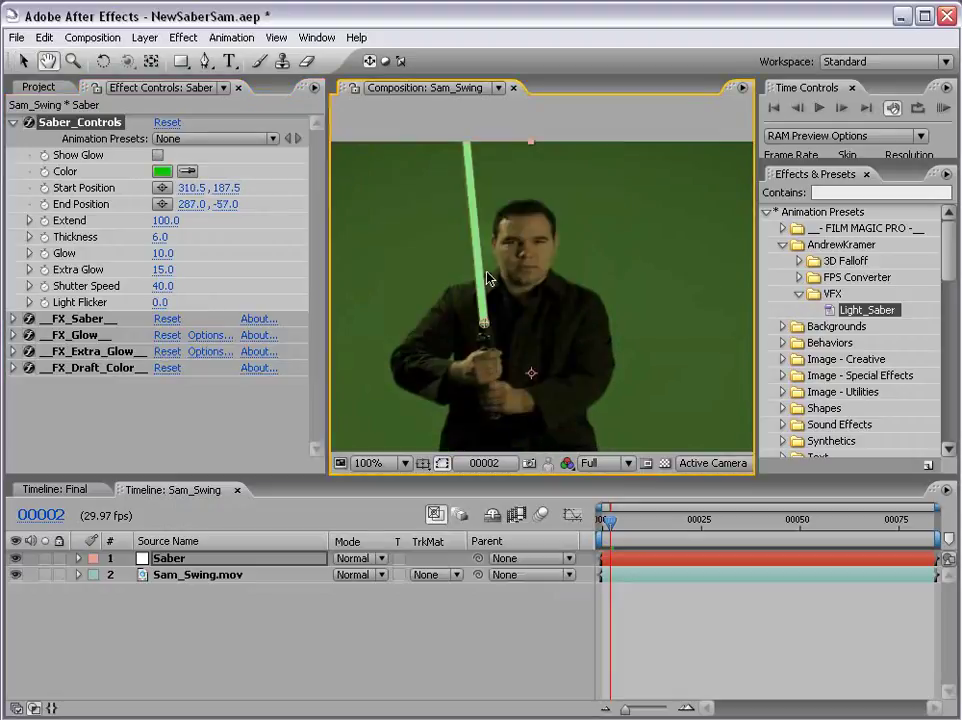
Undo the placement of the saber's start and end points along the sword blade
key(ctrl+z)
key(ctrl+z)
key(ctrl+z)
key(ctrl+z)
key(ctrl+z)
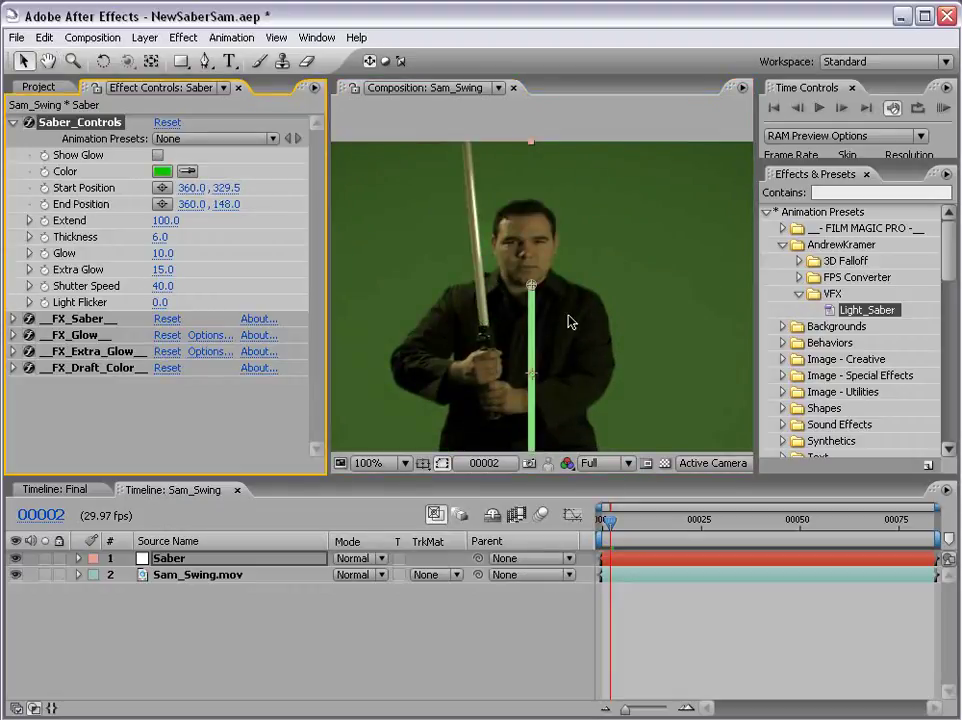
Position the saber's start point at the hilt, about 311, 187.5, and its end point above the frame along the blade, about 286, -60
scroll(585, 350, down, 2)
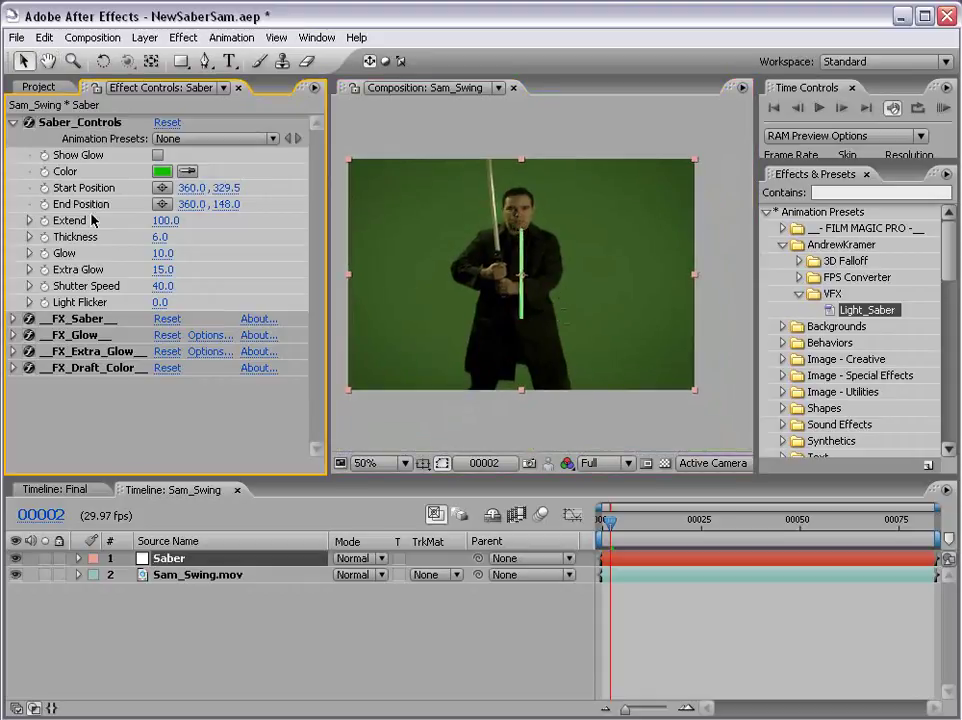
click(88, 123)
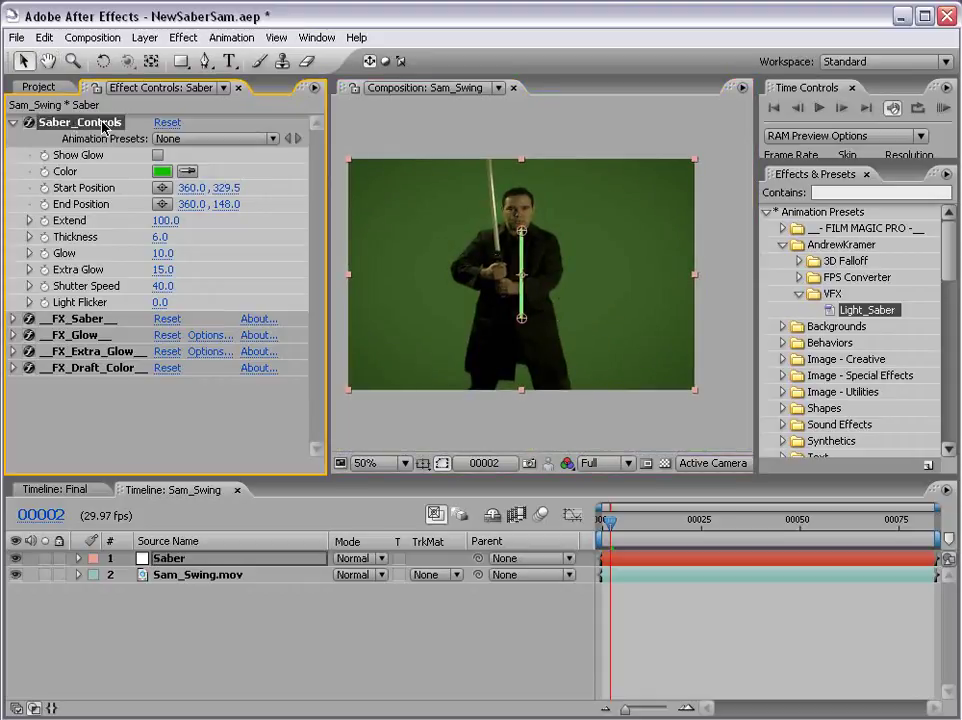
drag(521, 231, 490, 148)
drag(521, 318, 497, 249)
scroll(497, 249, up, 2)
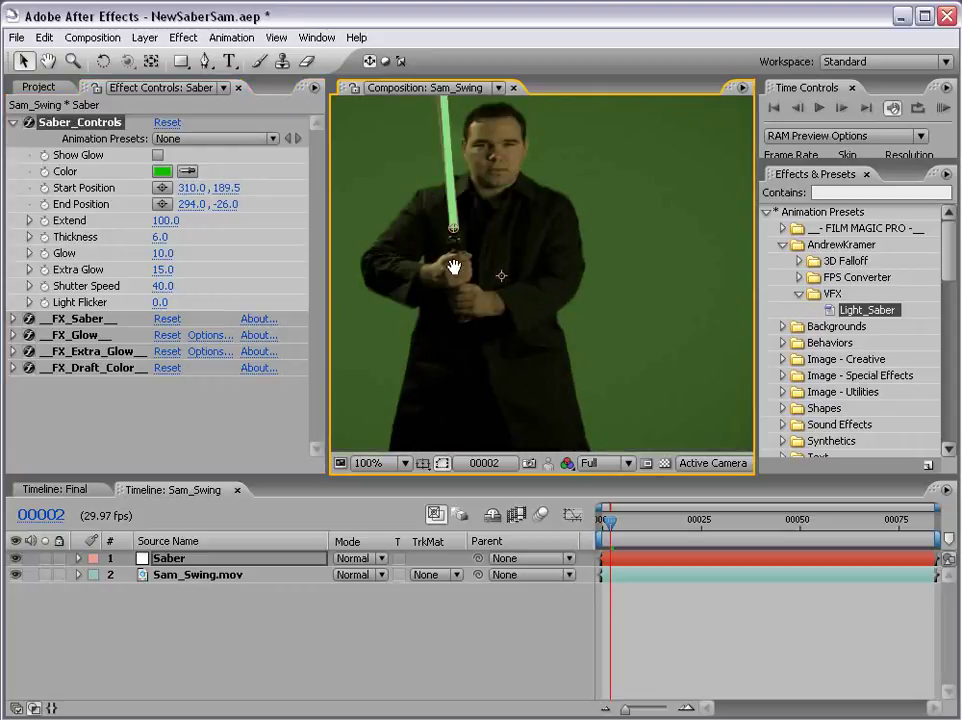
mouse_move(470, 319)
mouse_down()
mouse_move(483, 281)
mouse_move(527, 274)
mouse_move(469, 292)
mouse_move(472, 309)
mouse_up()
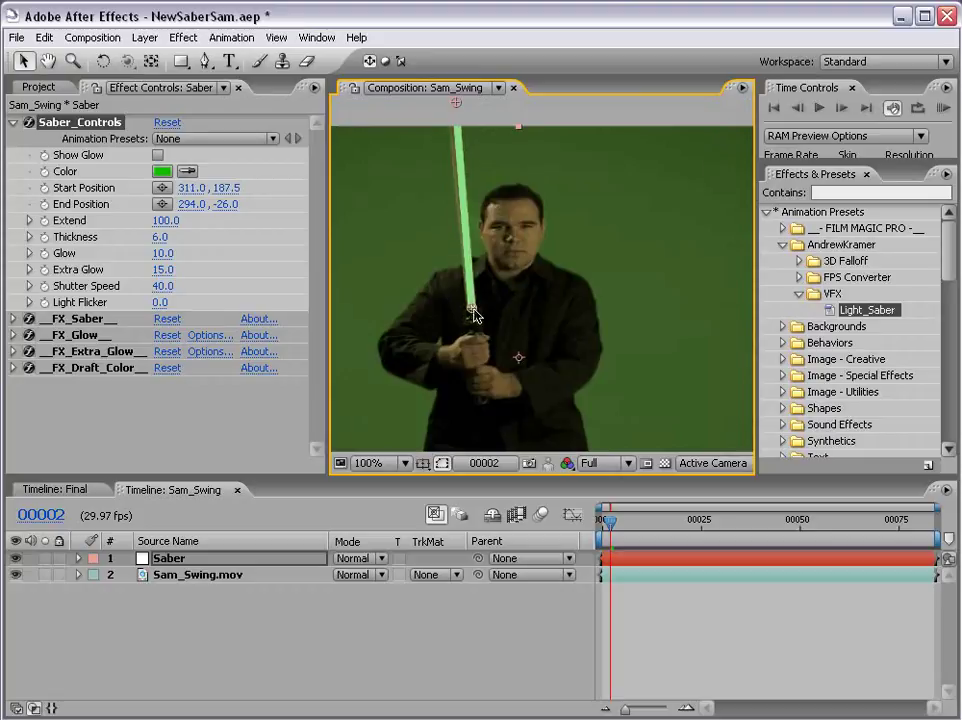
scroll(503, 238, up, 2)
drag(457, 173, 452, 143)
click(251, 253)
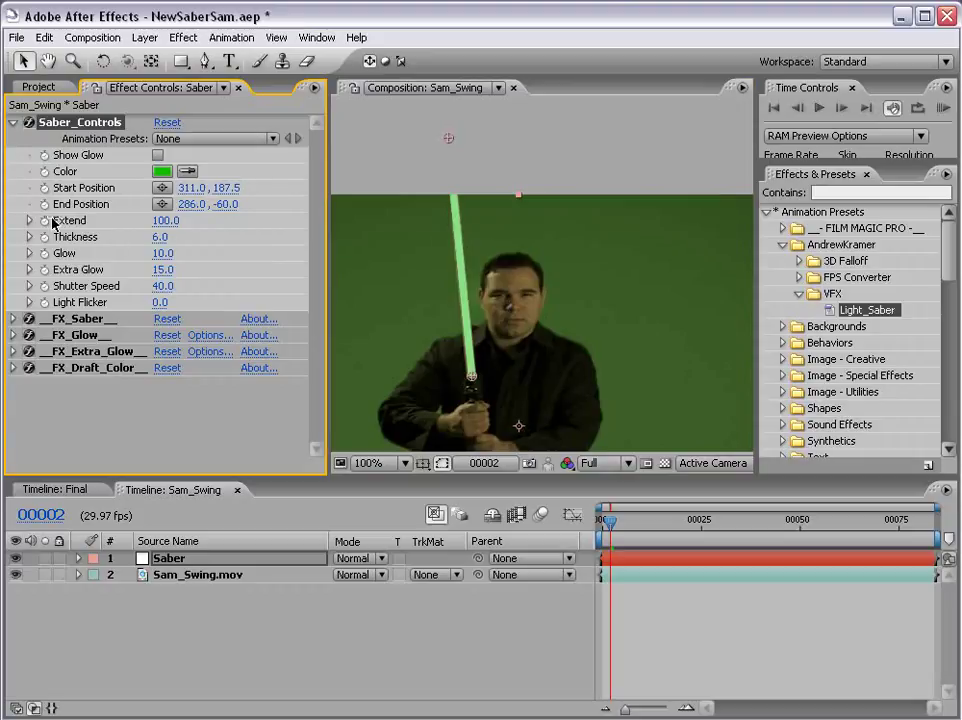
Try varying the saber's Extend value with the glow shown, return it to 100, and hide the glow
mouse_move(161, 221)
mouse_down()
mouse_move(58, 218)
mouse_move(210, 208)
mouse_move(41, 220)
mouse_move(162, 208)
mouse_up()
click(157, 155)
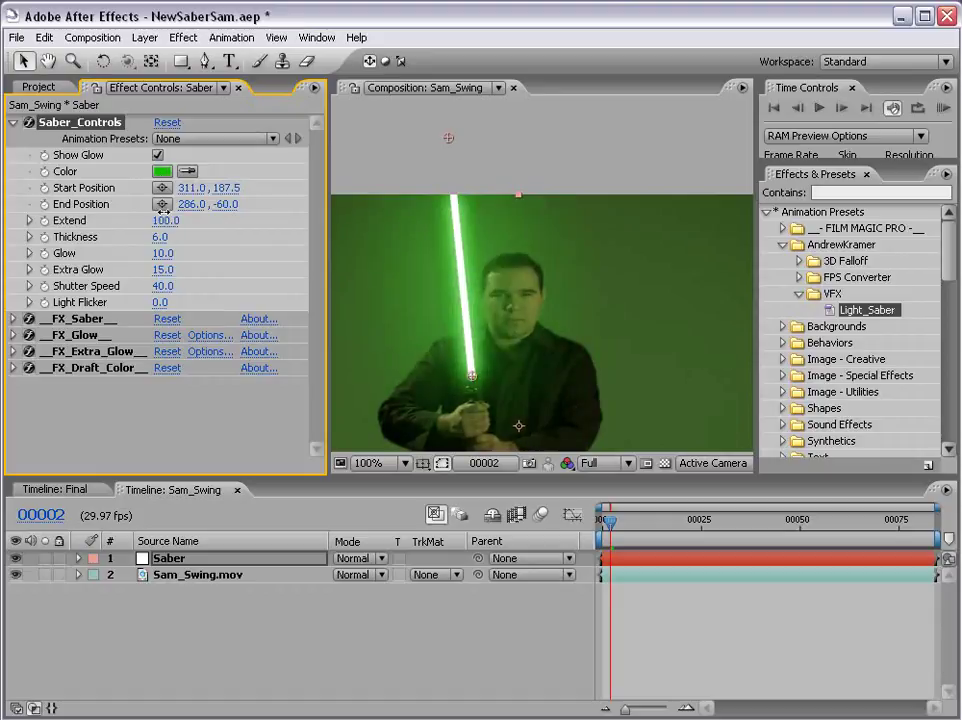
click(157, 155)
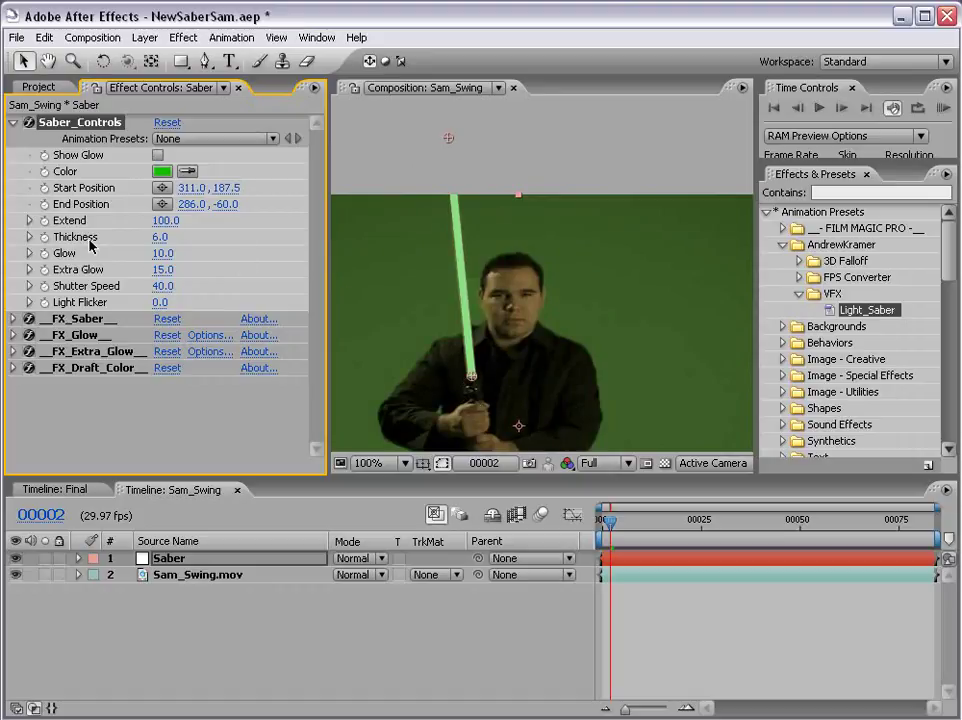
Increase the saber's Thickness to 7.9 and inspect the blade's width up close
drag(161, 237, 173, 234)
scroll(548, 314, up, 1)
key(h)
drag(440, 378, 541, 246)
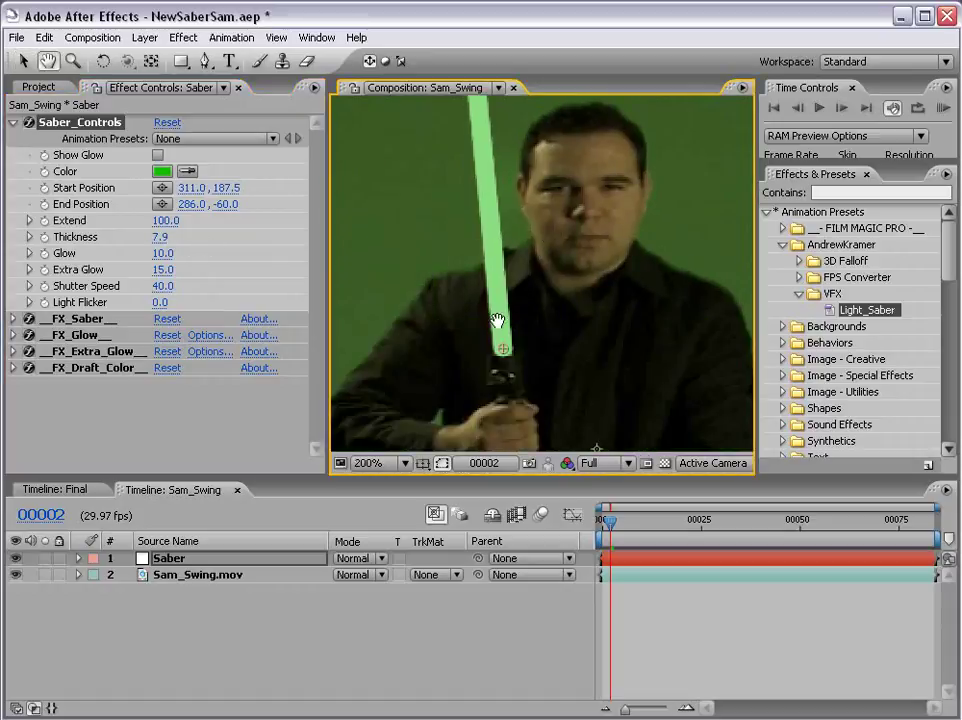
Try thinner and thicker blades, and undo all Thickness changes back to 6.0
drag(161, 243, 129, 243)
key(v)
key(ctrl+z)
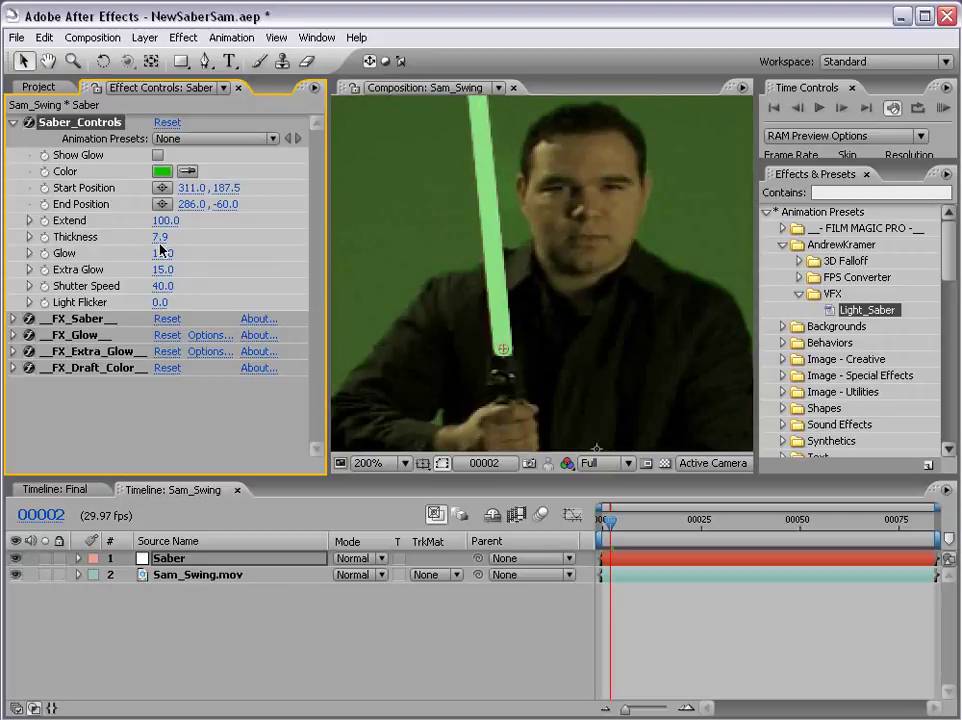
drag(162, 238, 190, 236)
key(ctrl+z)
key(h)
scroll(514, 275, down, 1)
key(v)
key(ctrl+z)
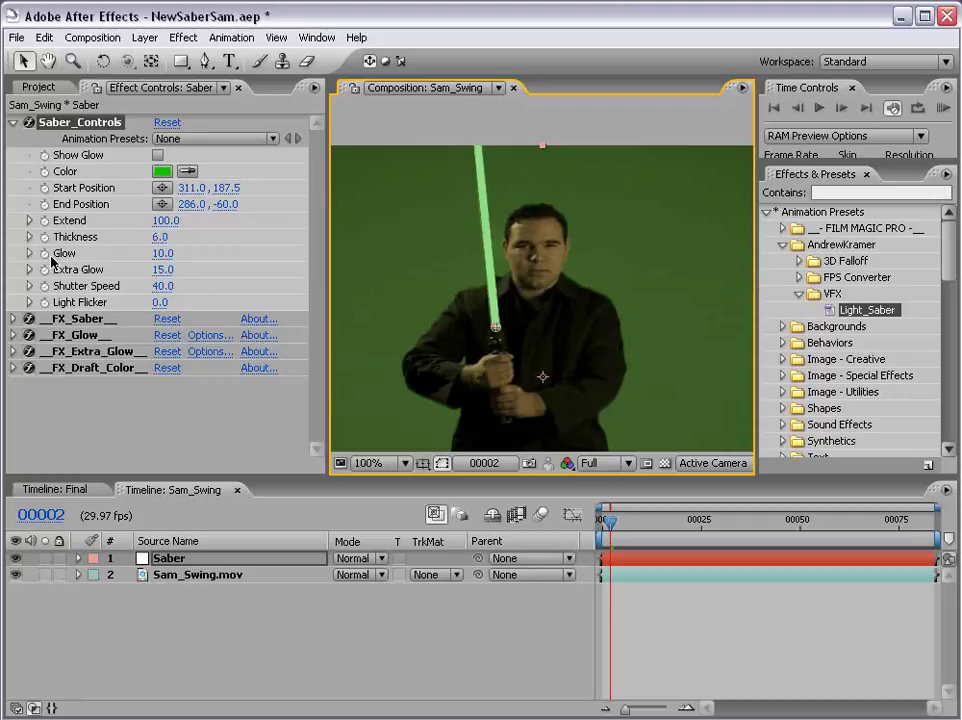
Turn on Show Glow and set the saber's Light Flicker to 10
click(158, 156)
mouse_move(157, 253)
mouse_down()
mouse_move(260, 247)
mouse_move(95, 269)
mouse_move(175, 265)
mouse_move(164, 269)
mouse_up()
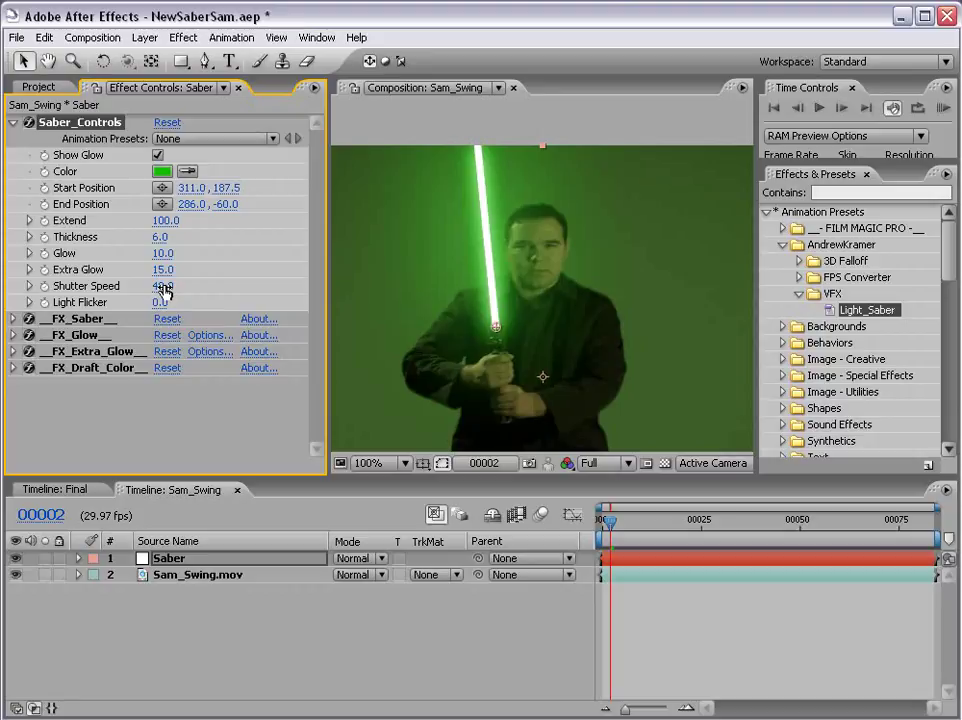
drag(158, 312, 308, 305)
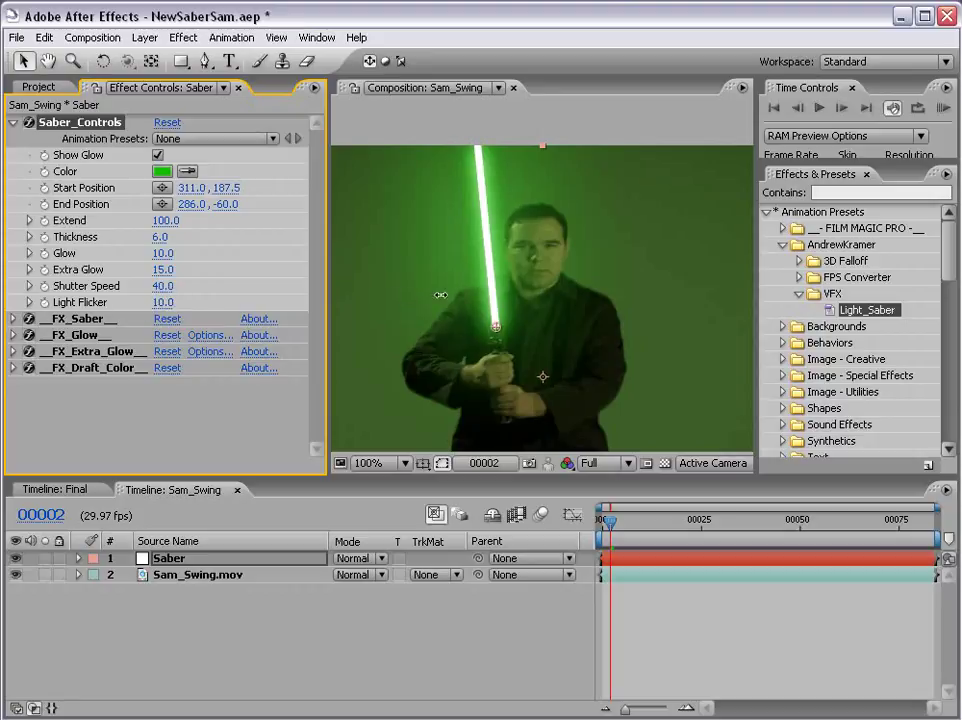
Hide the Sam_Swing.mov layer to show the glowing saber alone on black
click(15, 574)
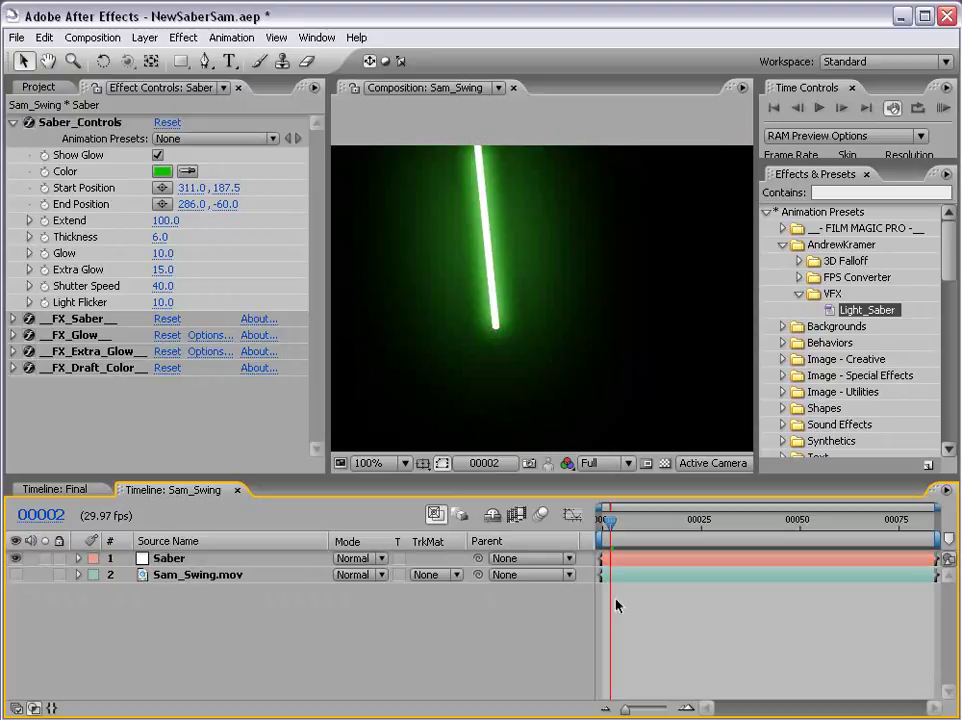
Play a RAM preview of the flickering saber on black and make the Sam_Swing.mov layer visible again
key(KP_0)
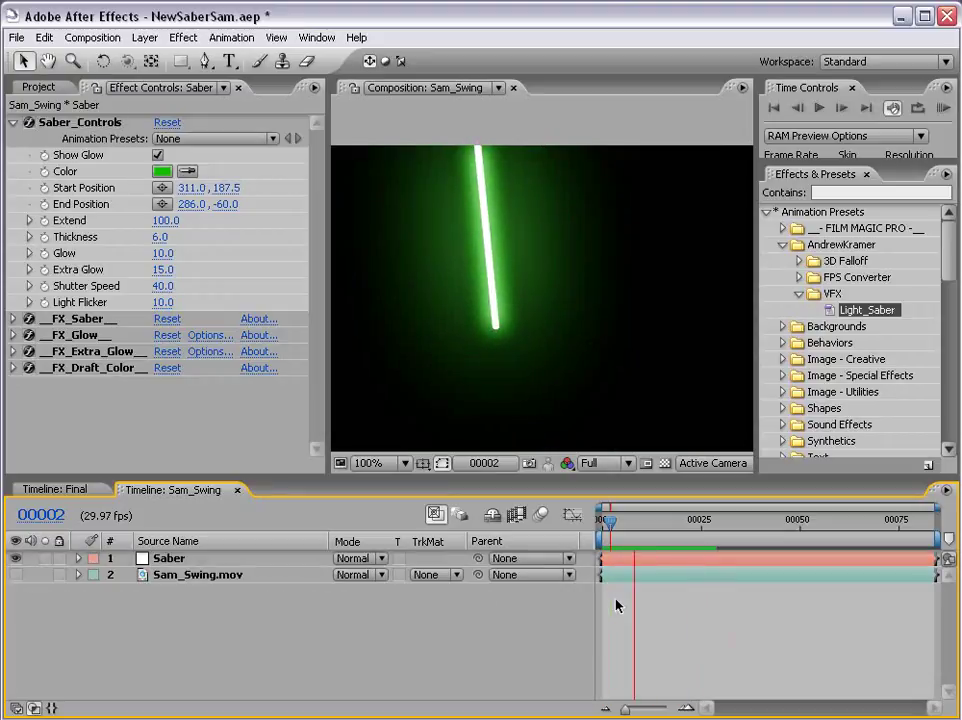
click(15, 575)
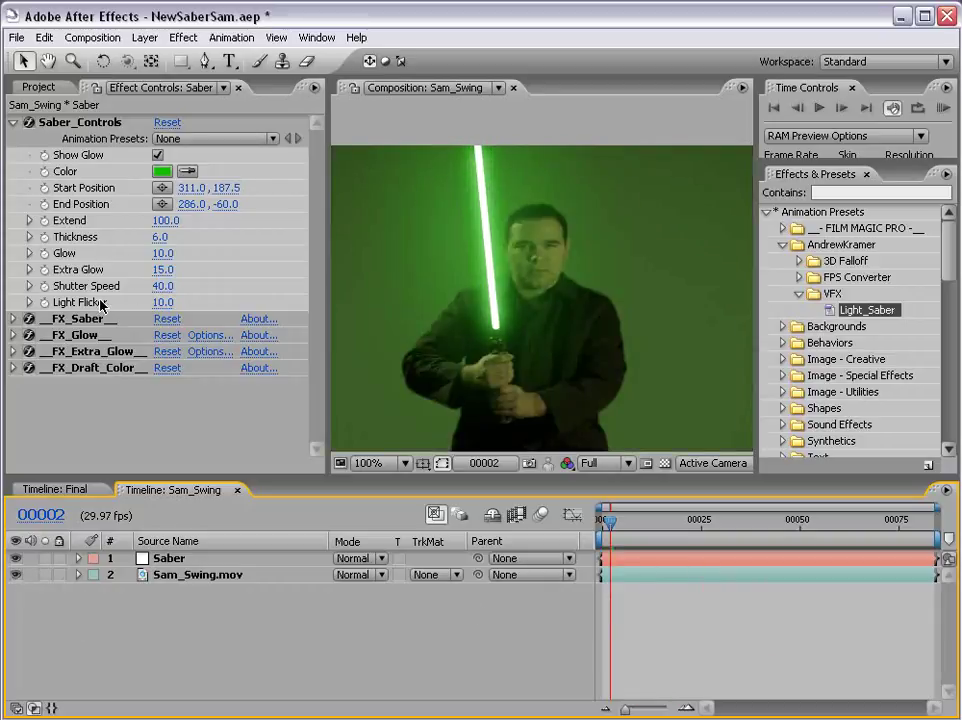
Set the saber's Light Flicker to 0, and compare the look with Extra Glow at 0 and at higher values
click(161, 303)
text(0)
key(Return)
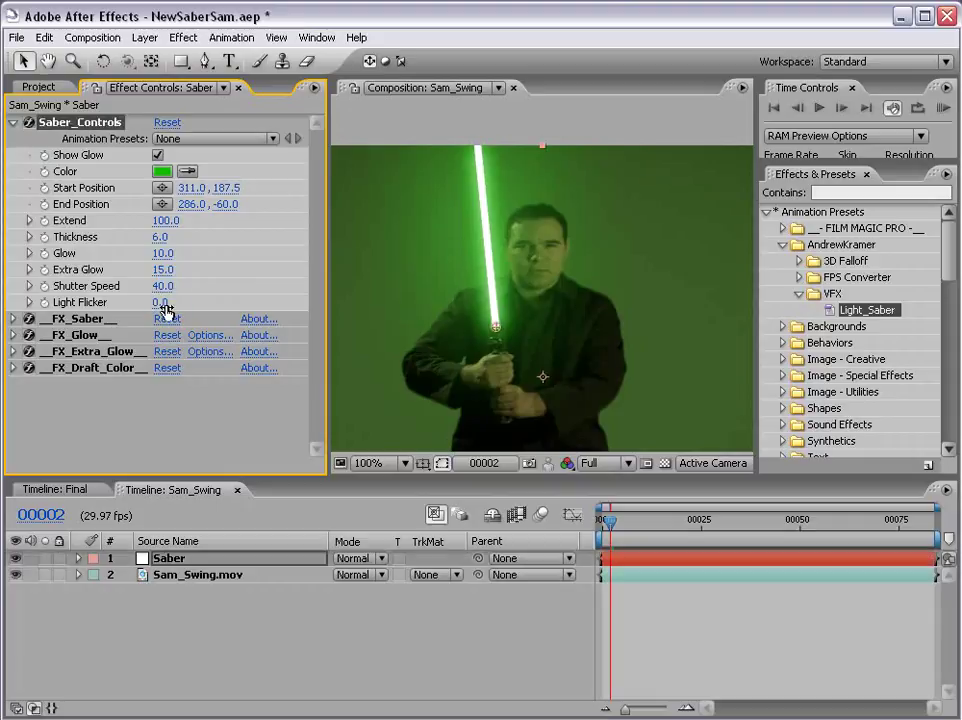
click(163, 270)
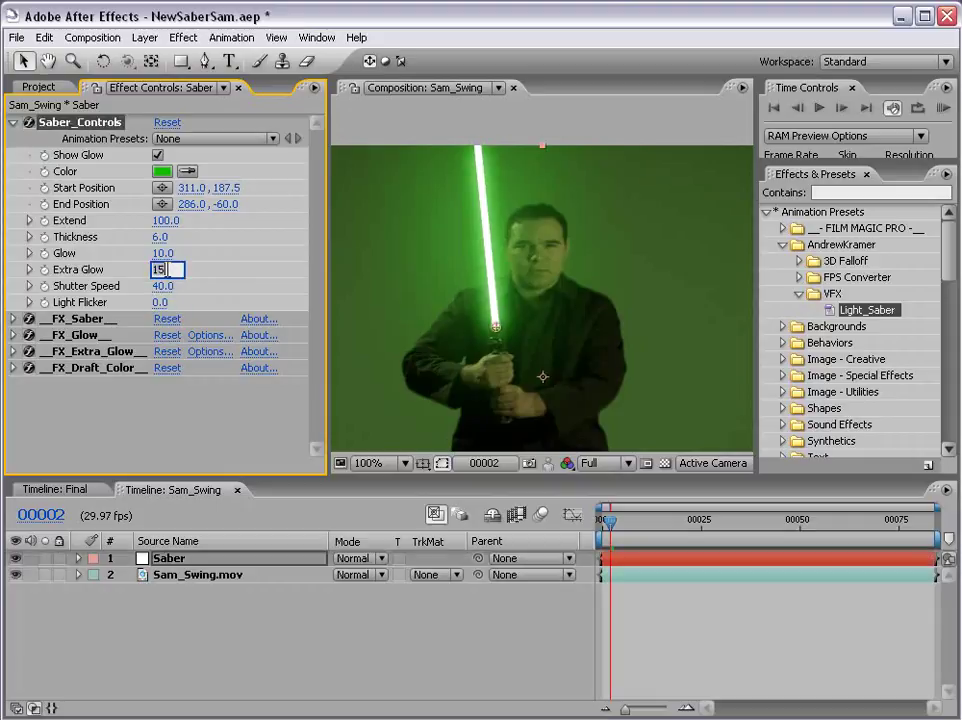
text(0)
key(Return)
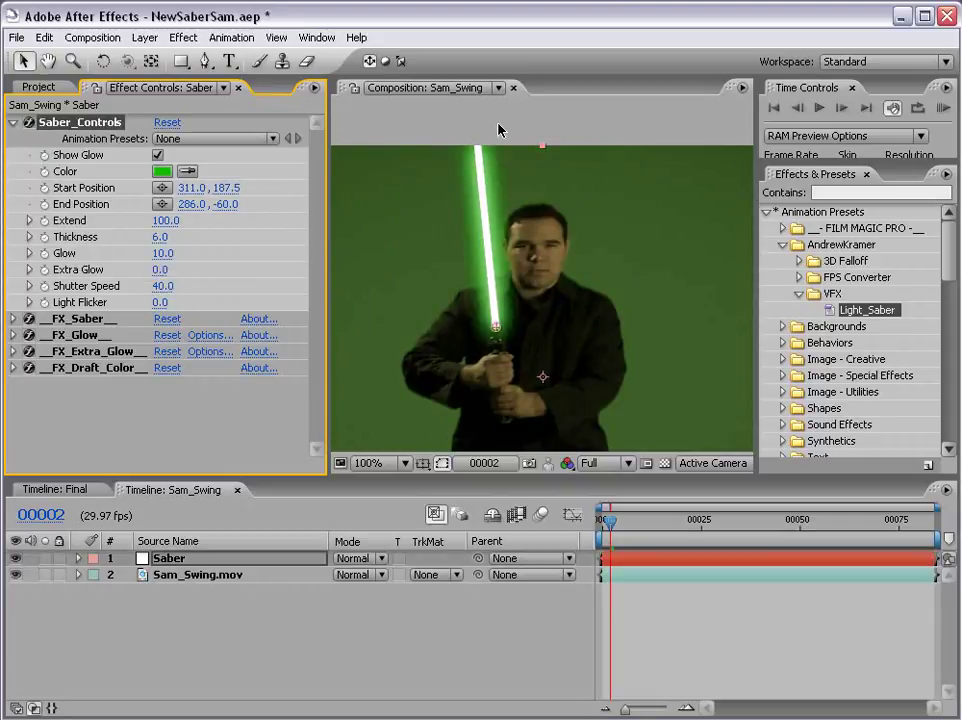
mouse_move(495, 325)
mouse_down()
mouse_move(420, 240)
mouse_move(425, 208)
mouse_move(470, 324)
mouse_move(497, 327)
mouse_up()
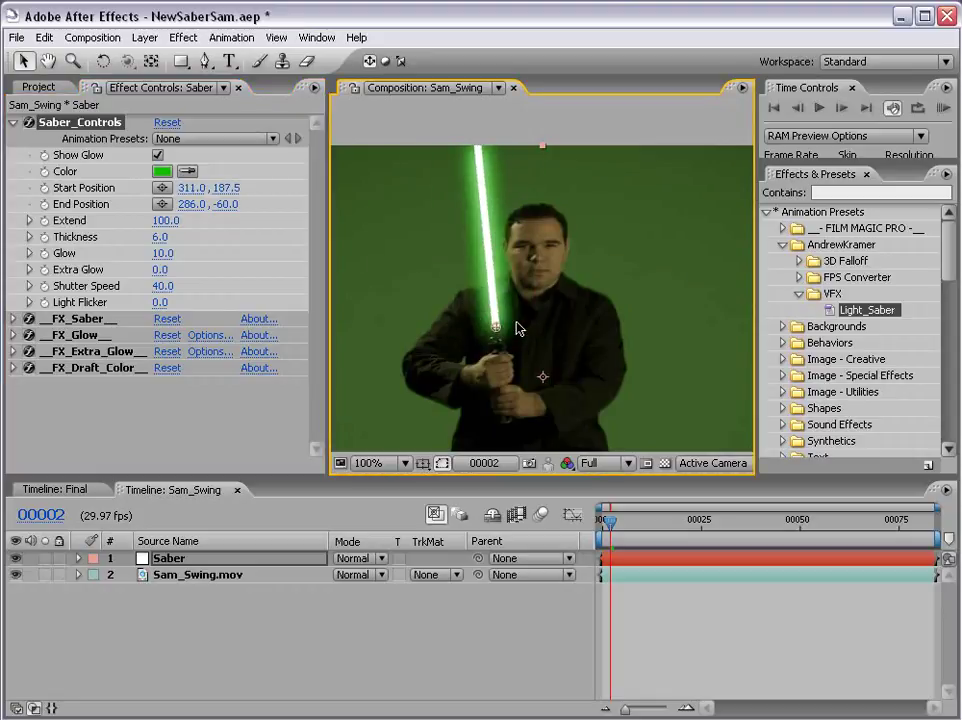
drag(160, 269, 223, 271)
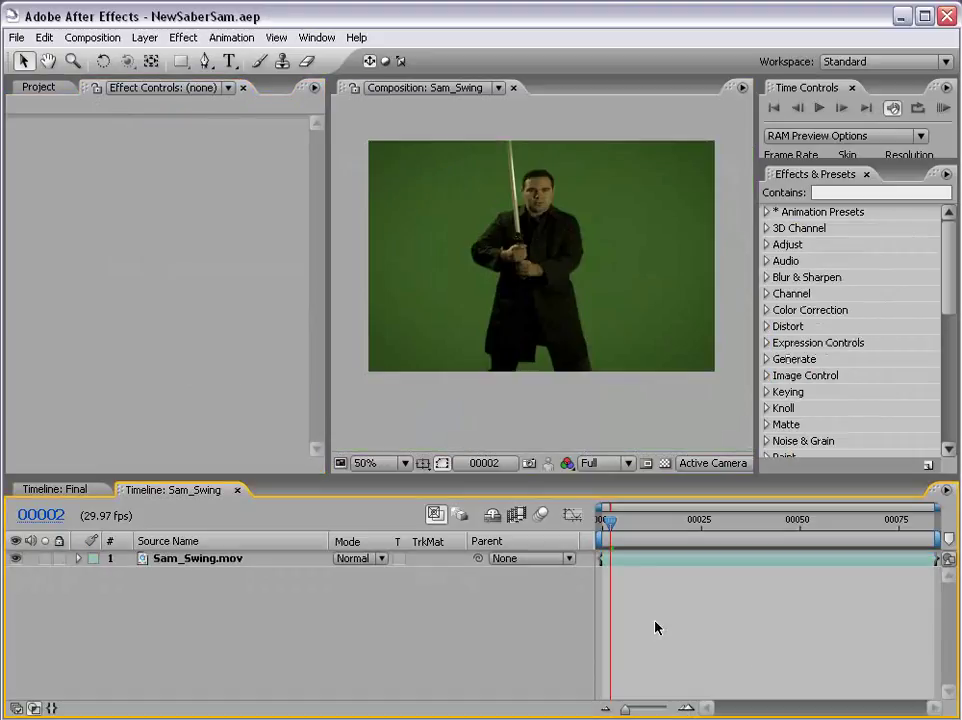
Create a white comp-size solid named Green Saber above the Sam_Swing.mov layer
click(145, 38)
mouse_move(205, 64)
click(418, 78)
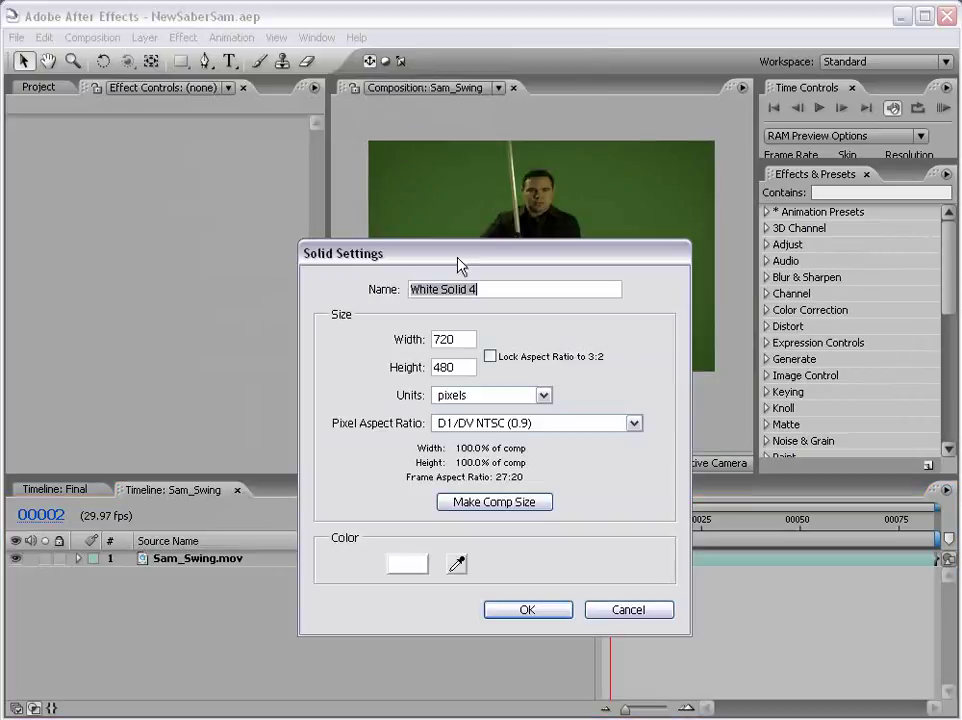
drag(526, 288, 307, 296)
text(Green Saber)
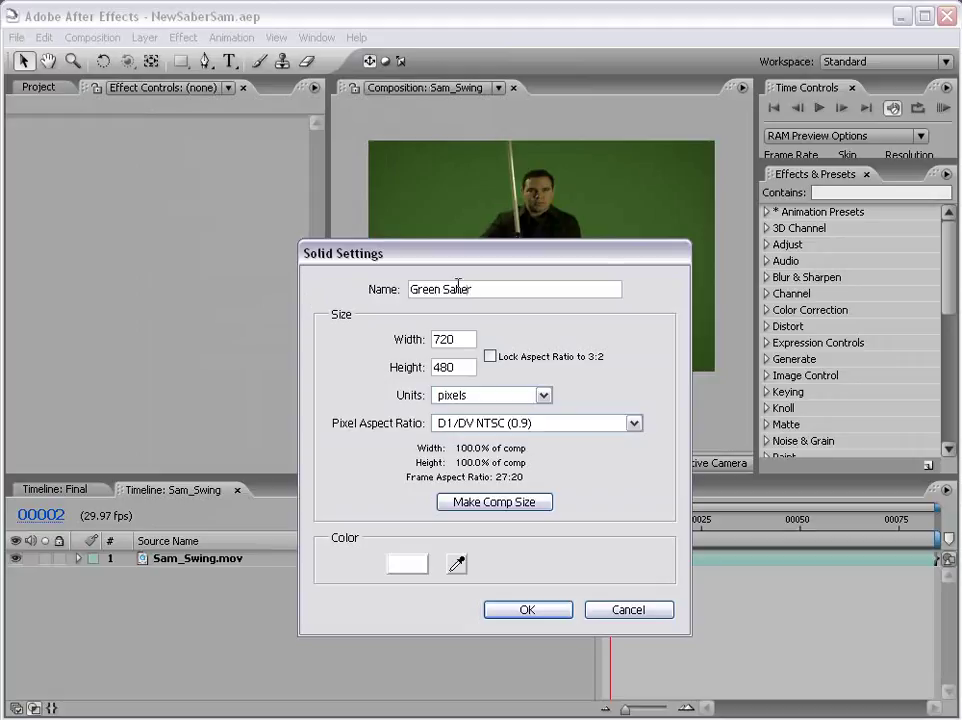
drag(464, 289, 375, 291)
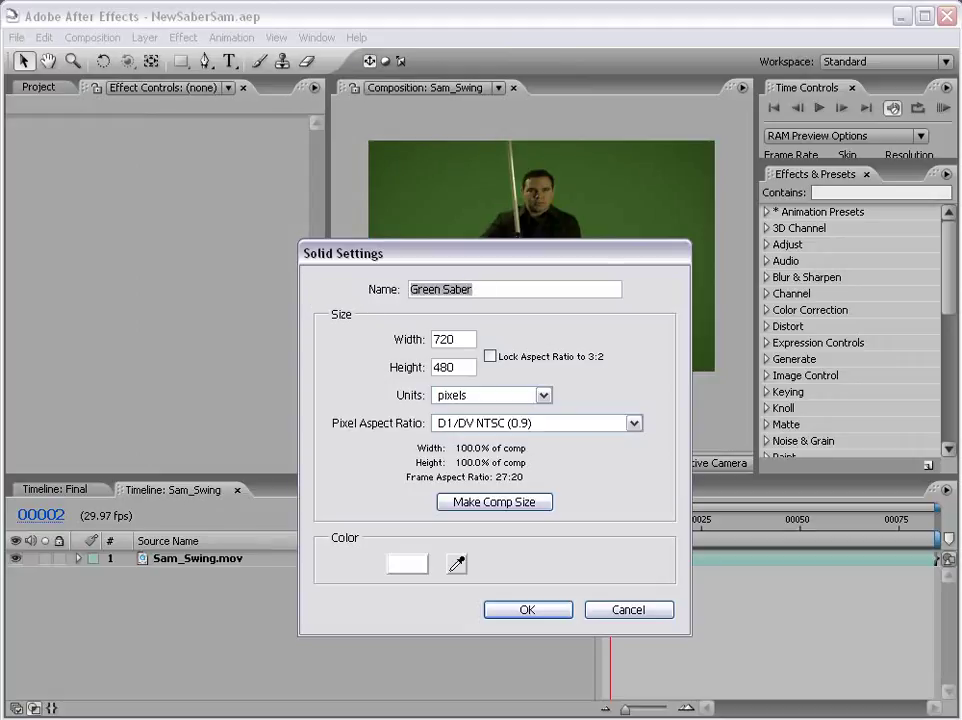
click(505, 503)
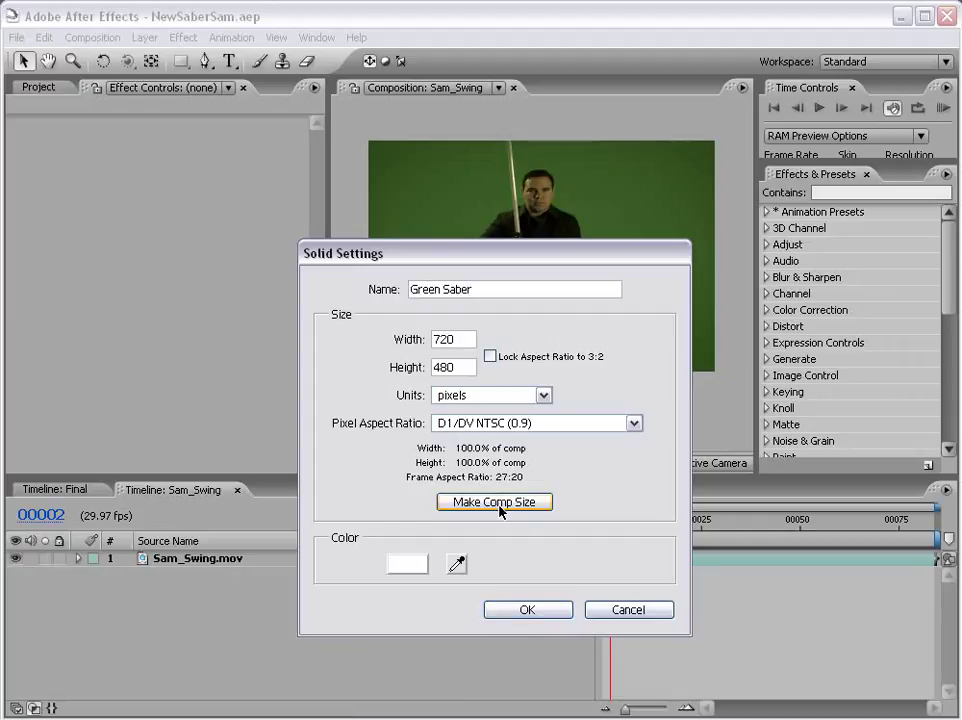
click(527, 610)
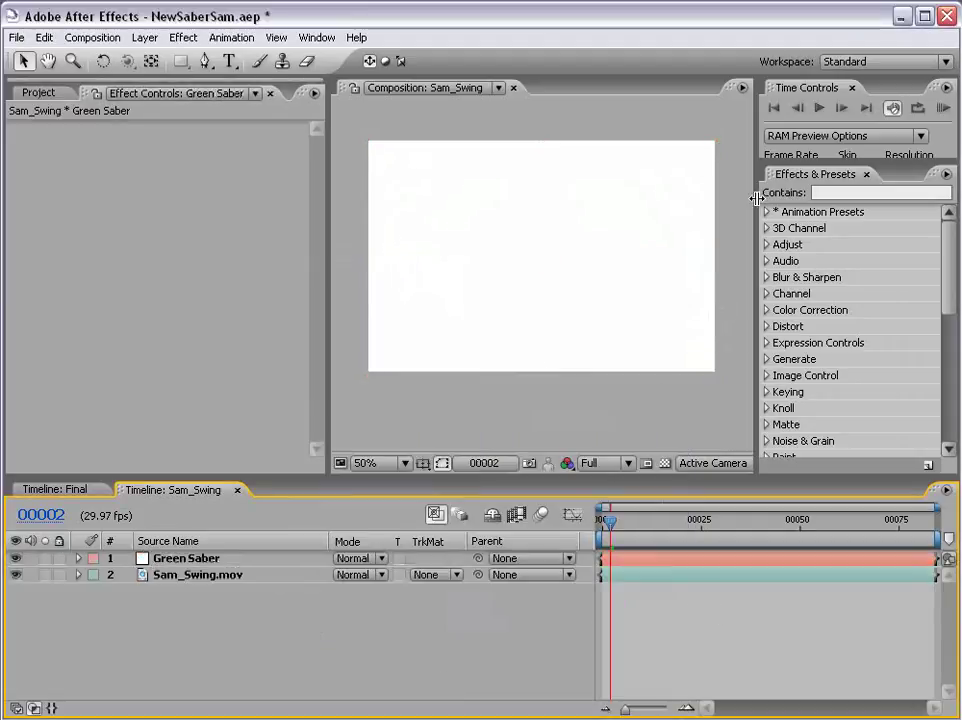
Reveal the Light_Saber preset inside the AndrewKramer VFX folder of the Animation Presets
click(767, 213)
click(783, 245)
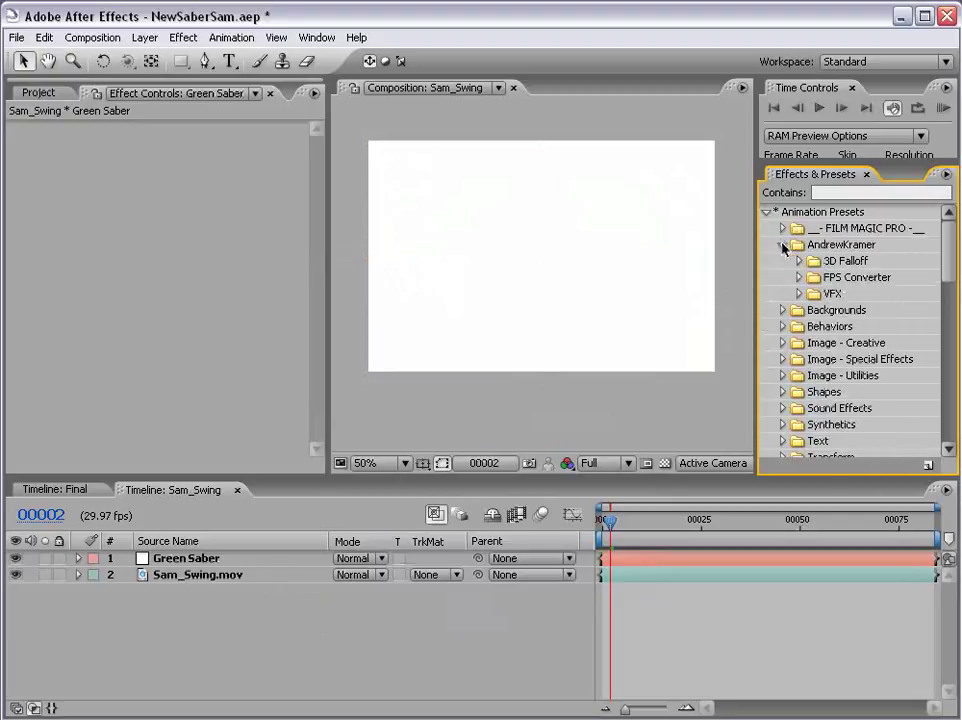
click(799, 294)
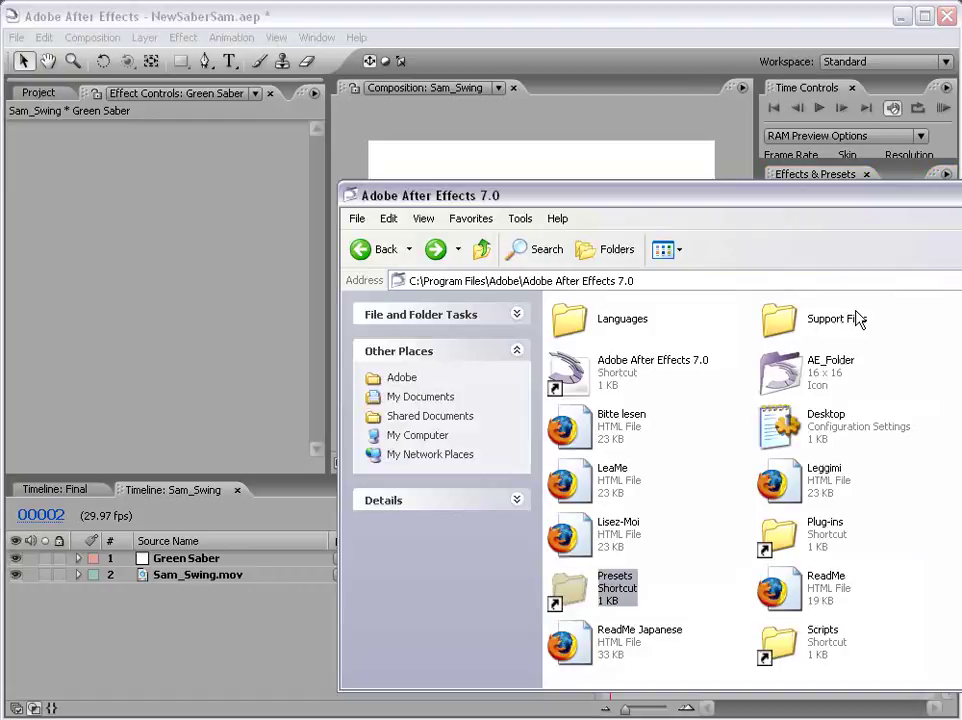
In Windows Explorer, locate the Presets shortcut in the Adobe After Effects 7.0 folder and the AndrewKramer folder inside LightSaber's 7.0 folder
click(620, 600)
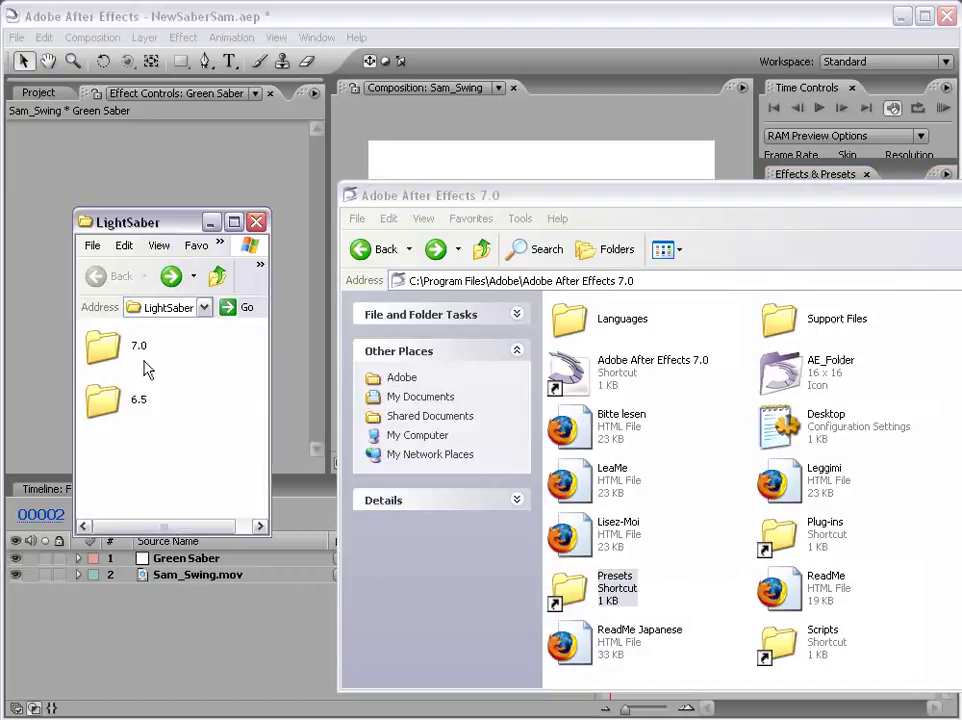
click(138, 345)
click(135, 408)
double_click(130, 352)
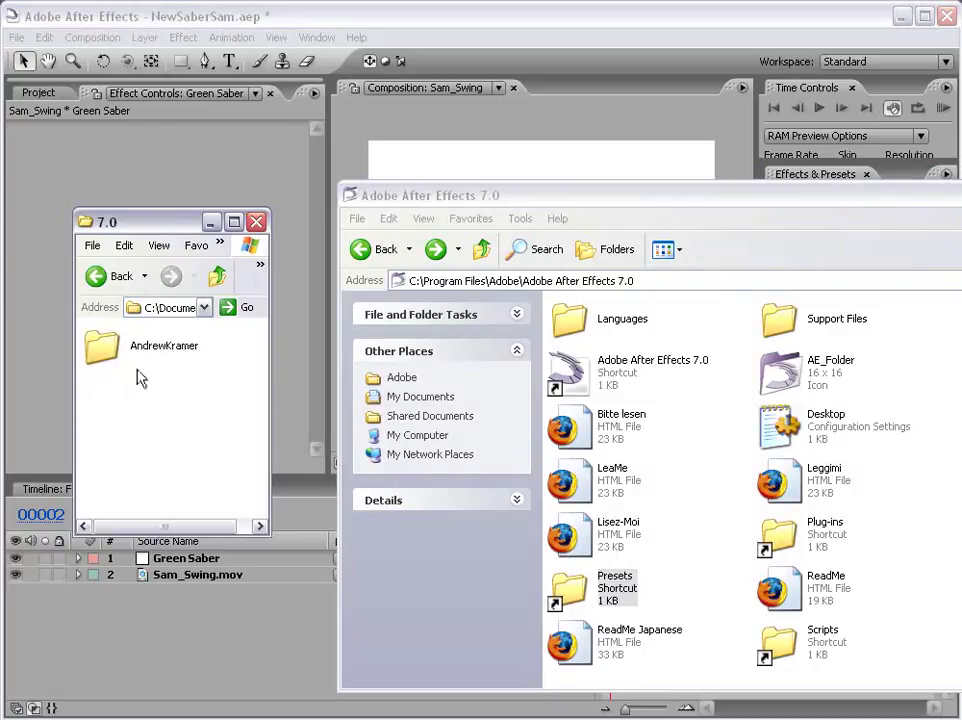
click(113, 360)
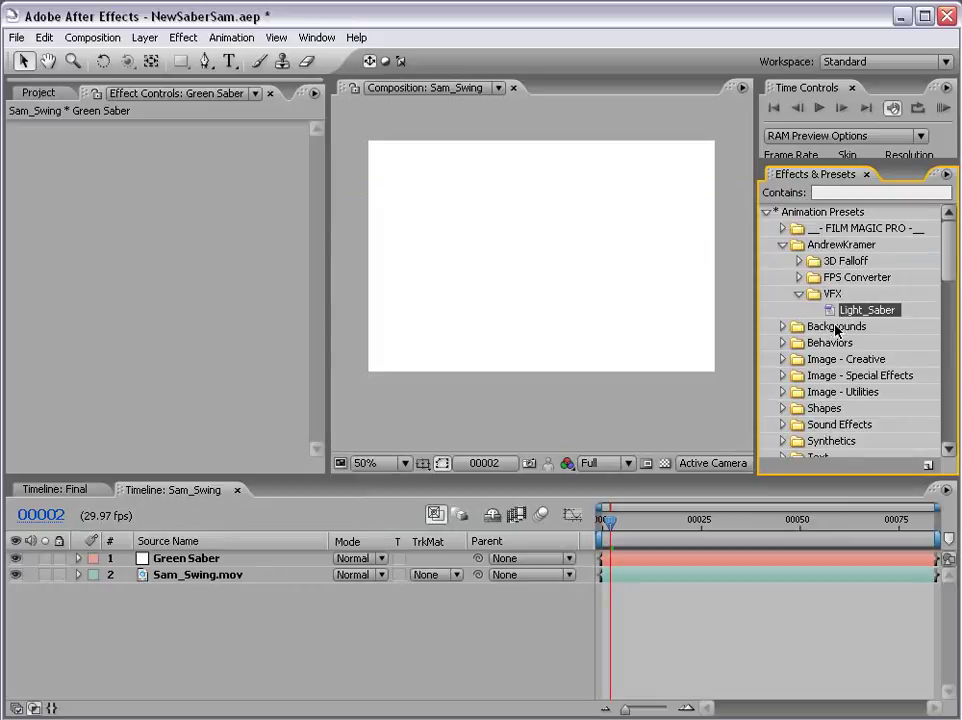
In After Effects, apply the Light_Saber preset to the Green Saber solid and enable keyframing for Start Position and End Position at frame 2
drag(862, 314, 563, 292)
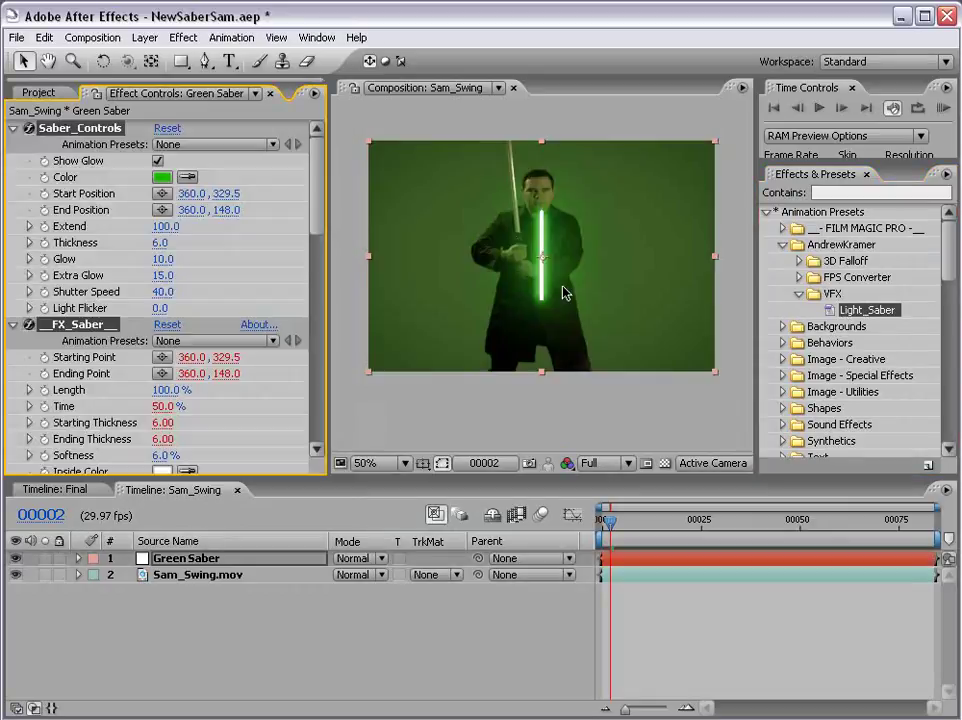
click(563, 292)
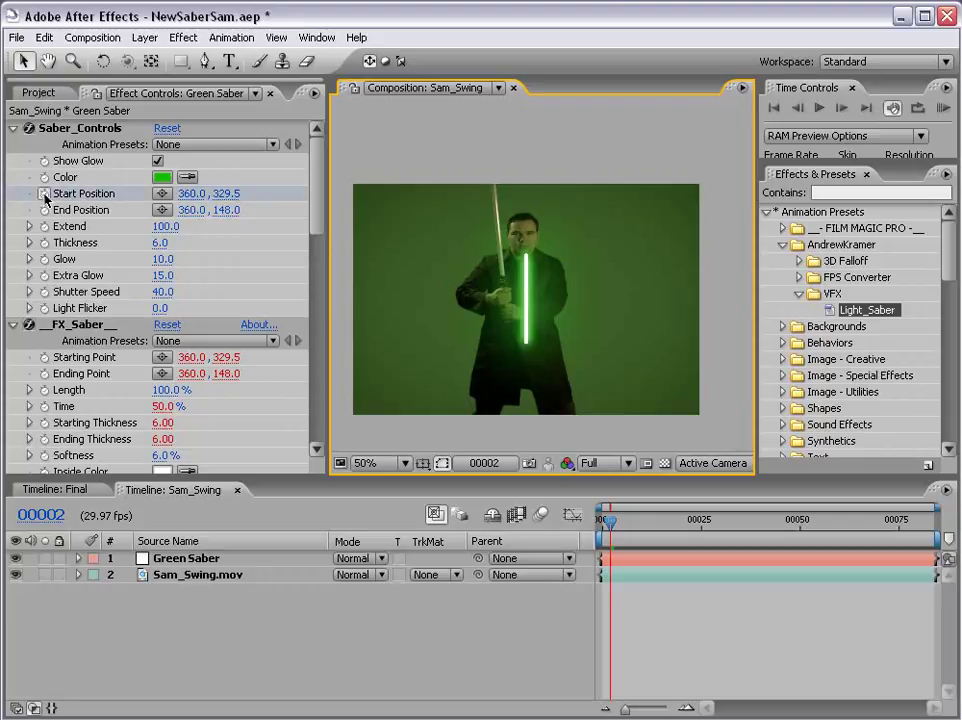
click(45, 197)
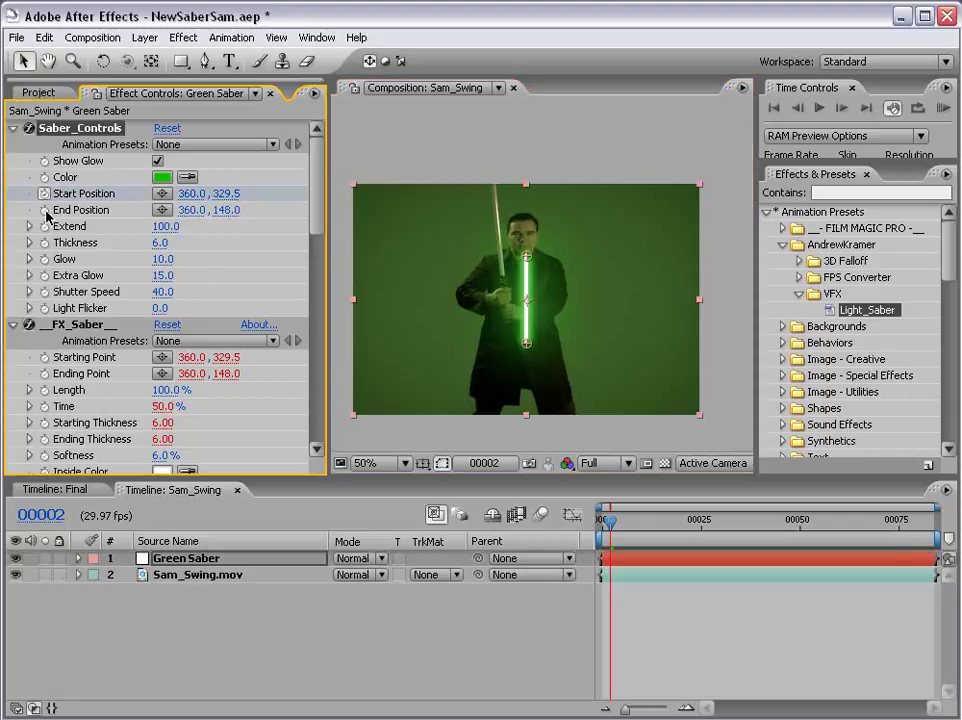
click(45, 211)
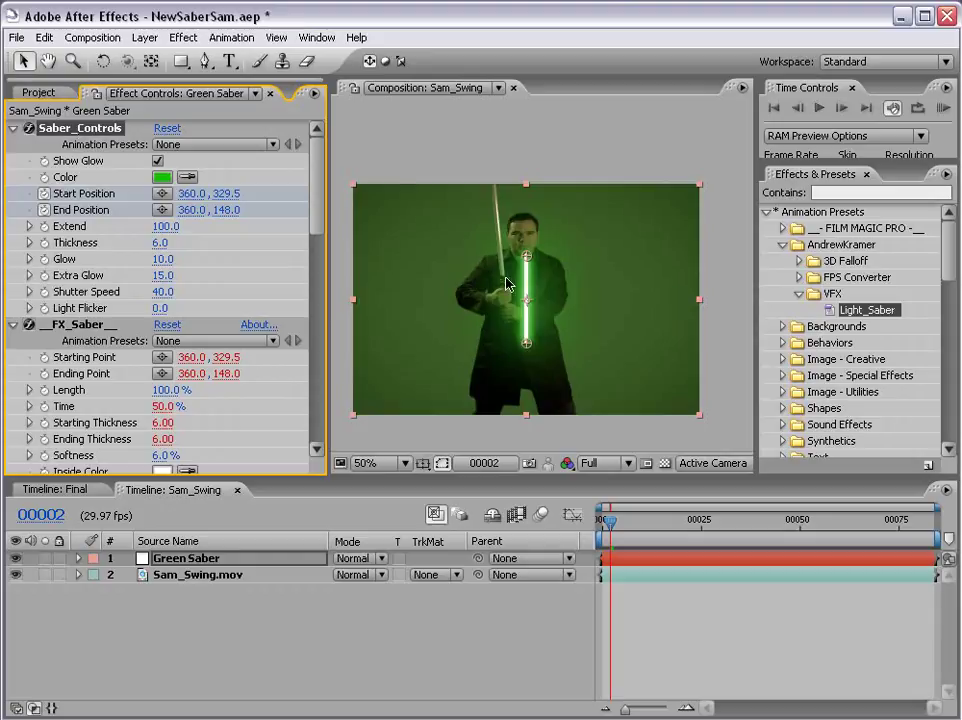
Place the saber's Start Position above the hilt at about 310, 184.5 and its End Position beyond the frame's upper edge at about 283, -65
drag(528, 258, 496, 162)
scroll(505, 320, up, 2)
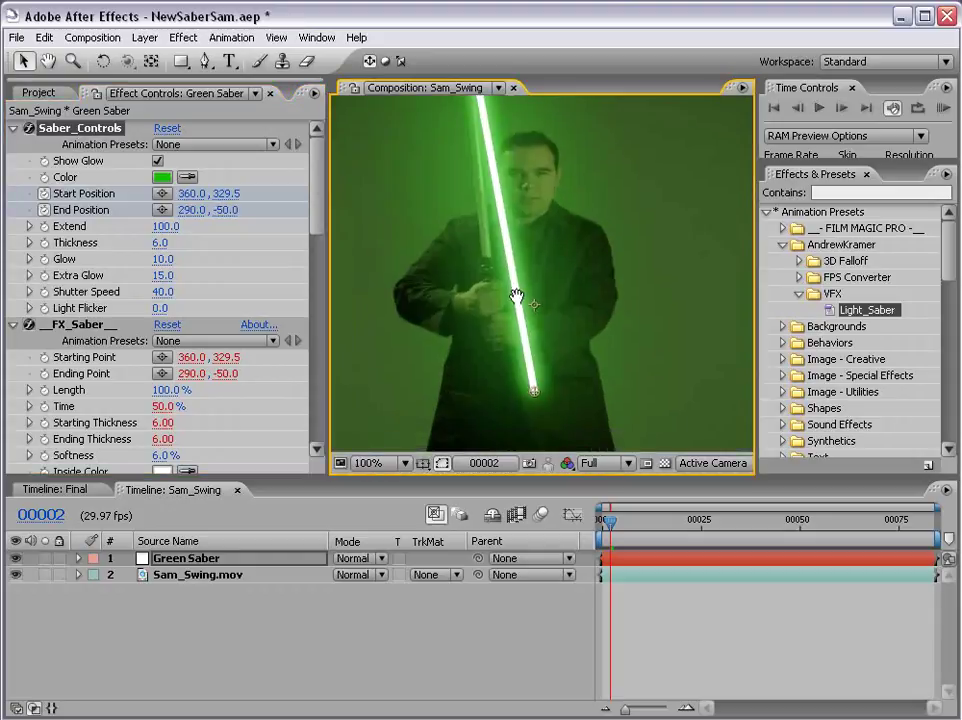
drag(535, 393, 485, 253)
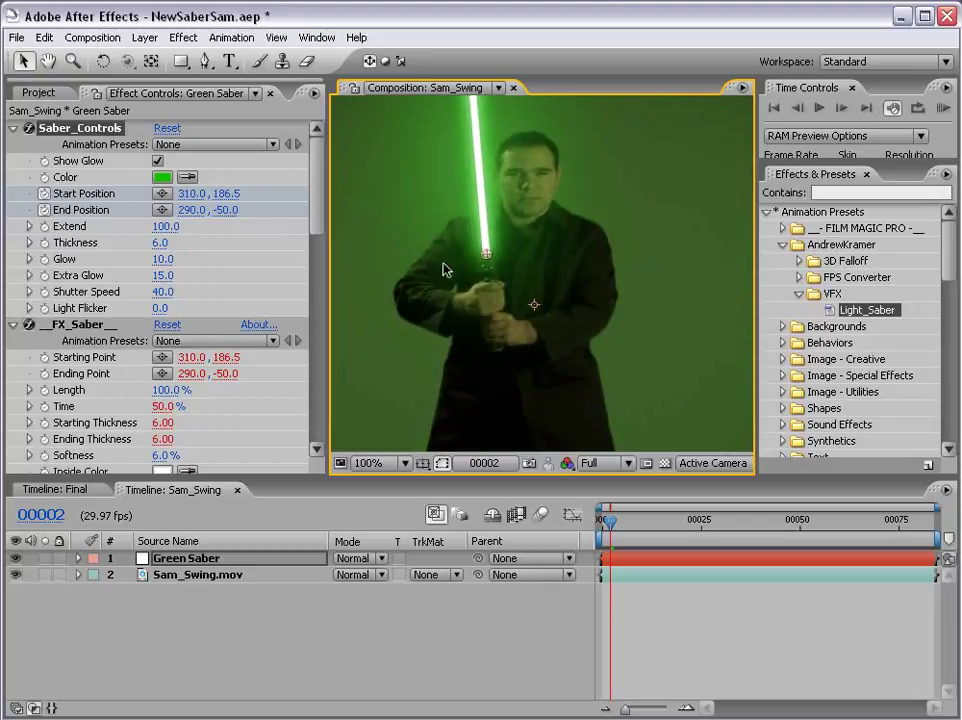
mouse_move(489, 257)
mouse_down()
mouse_move(478, 255)
mouse_move(524, 253)
mouse_move(488, 256)
mouse_up()
scroll(494, 215, up, 5)
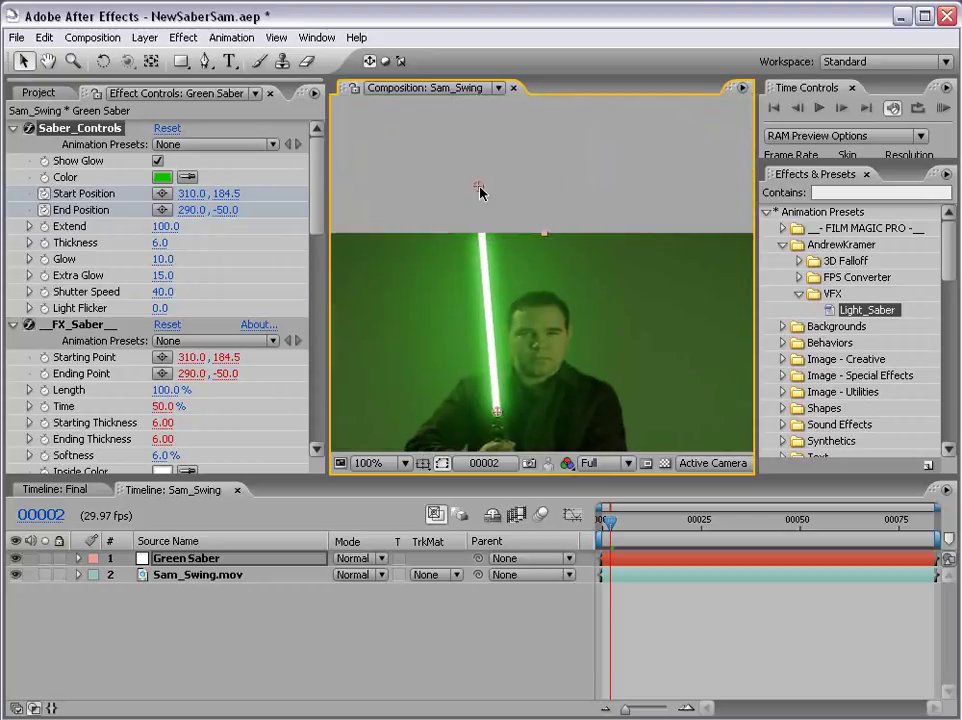
drag(477, 185, 474, 176)
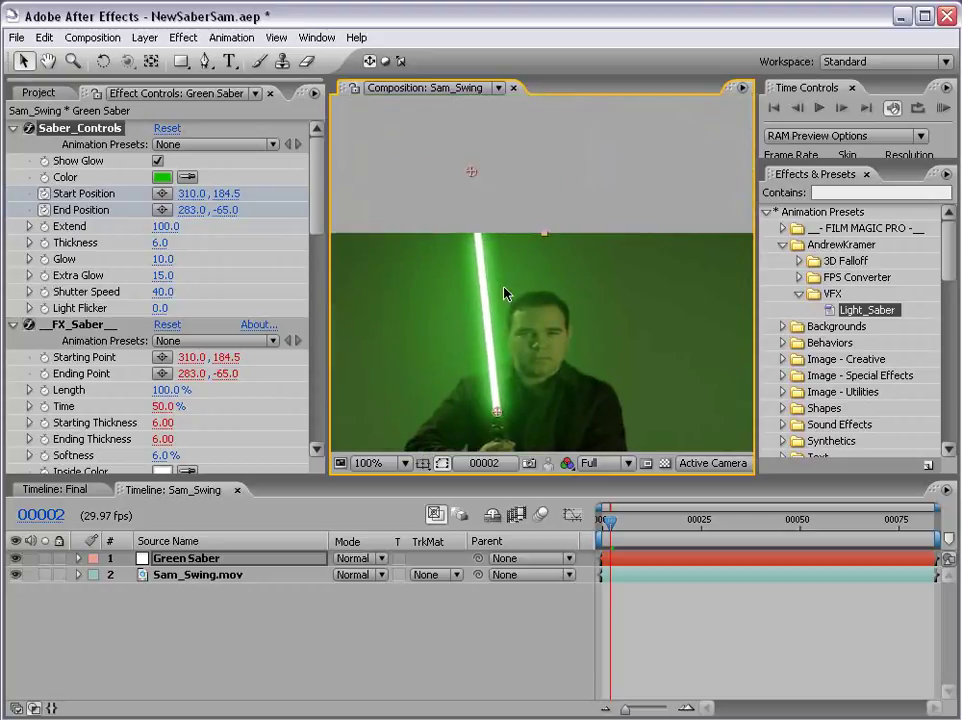
Turn off Show Glow and refine the blade over the sword, with Start Position about 311, 187.5 and End Position about 286, -65
click(157, 160)
scroll(506, 316, down, 5)
scroll(506, 316, up, 5)
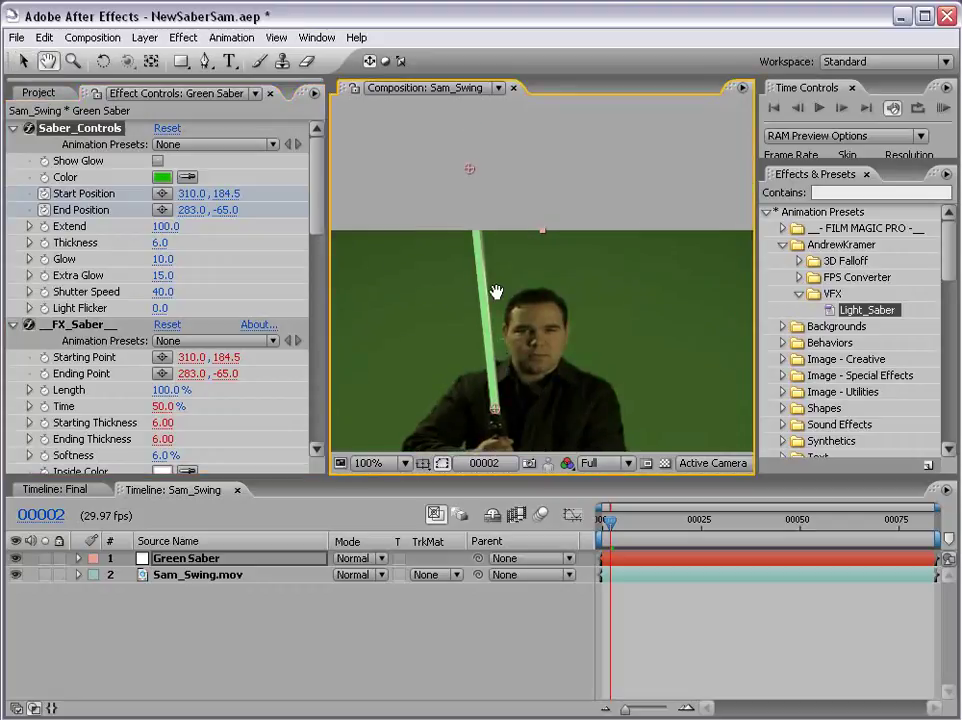
drag(469, 168, 472, 168)
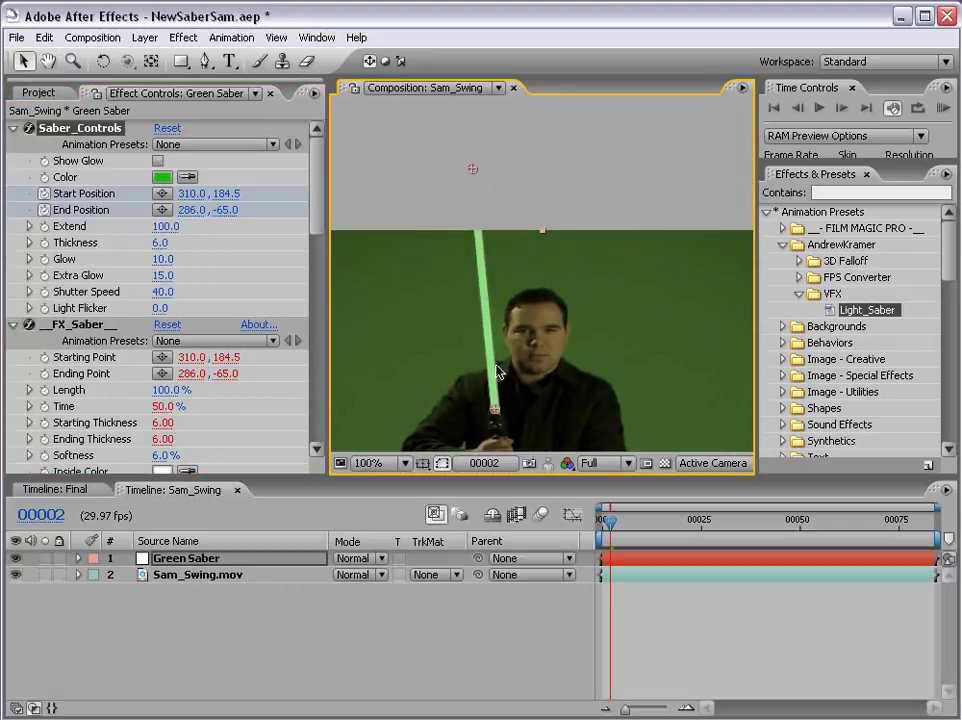
key(h)
drag(515, 404, 493, 320)
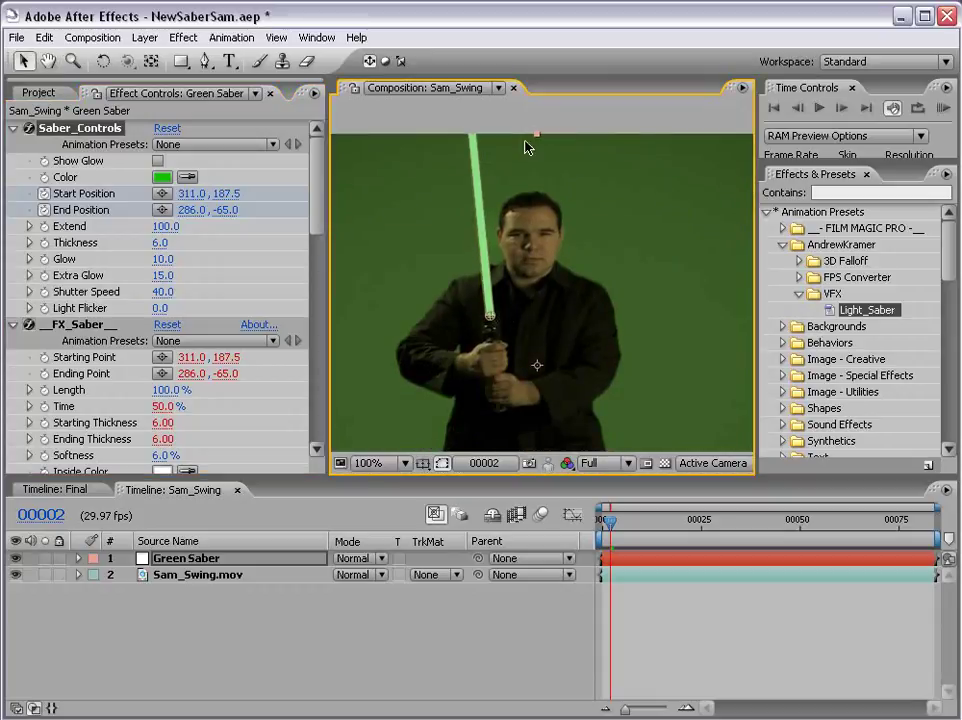
At frame 3, realign the blade with the sword, moving Start Position to about 316, 186.5 and End Position to about 287, -65
key(Page_Down)
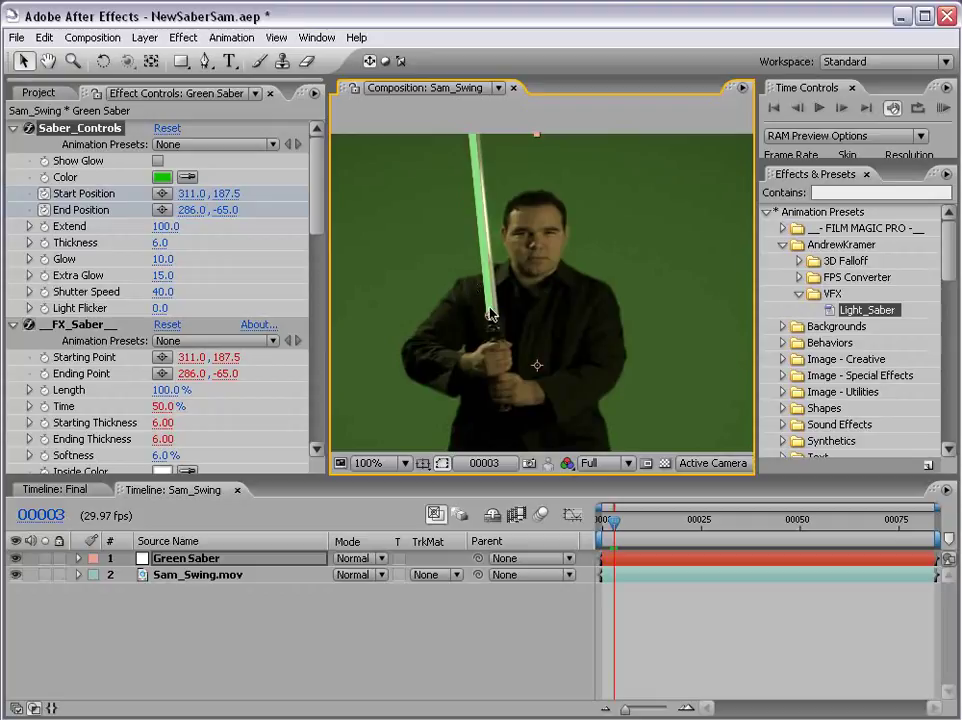
drag(492, 320, 498, 322)
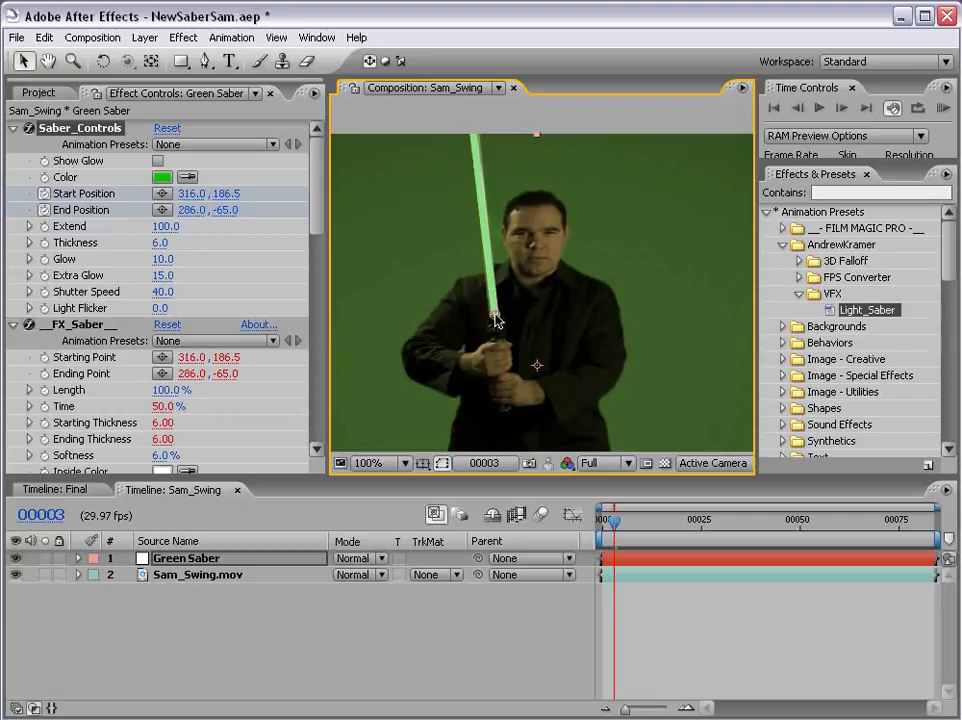
scroll(481, 189, up, 2)
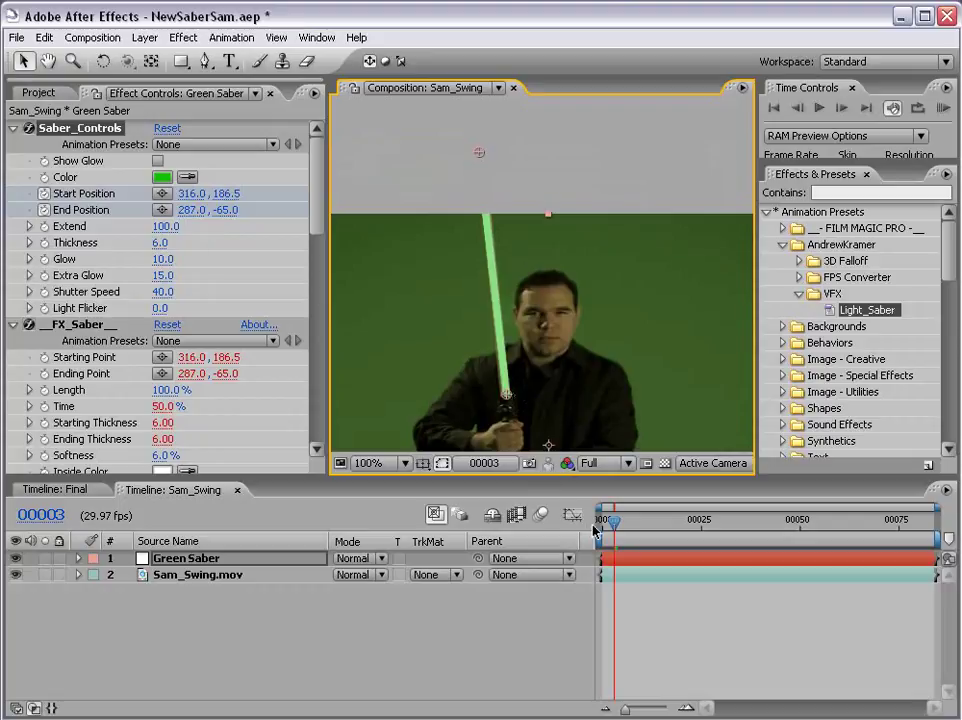
Reveal the Green Saber layer's animated properties in the timeline and magnify the time scale around the keyframes
click(628, 561)
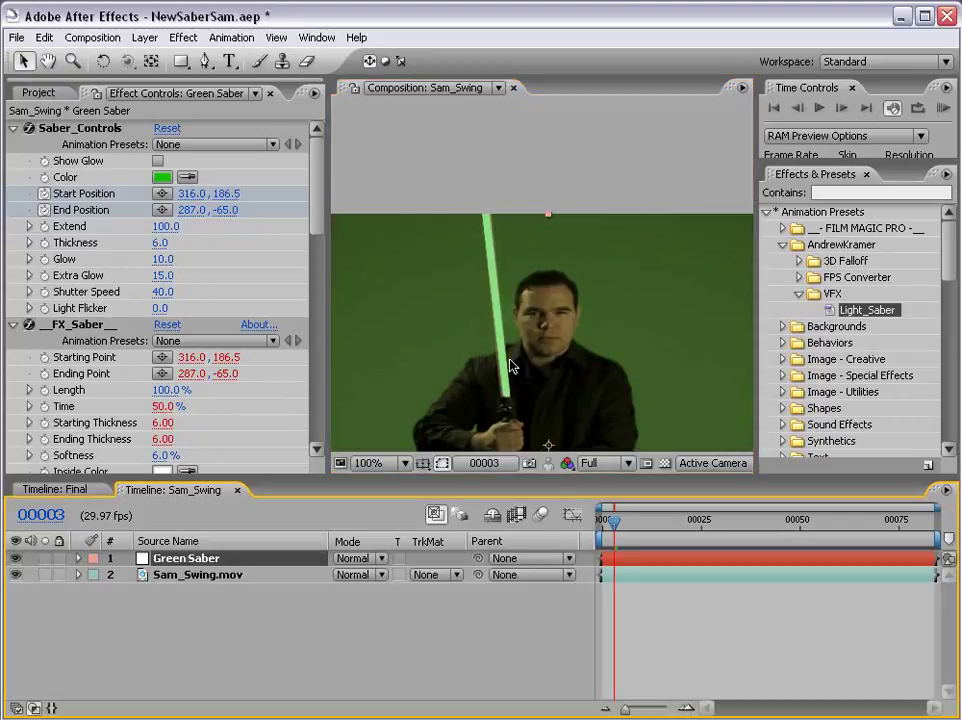
key(u)
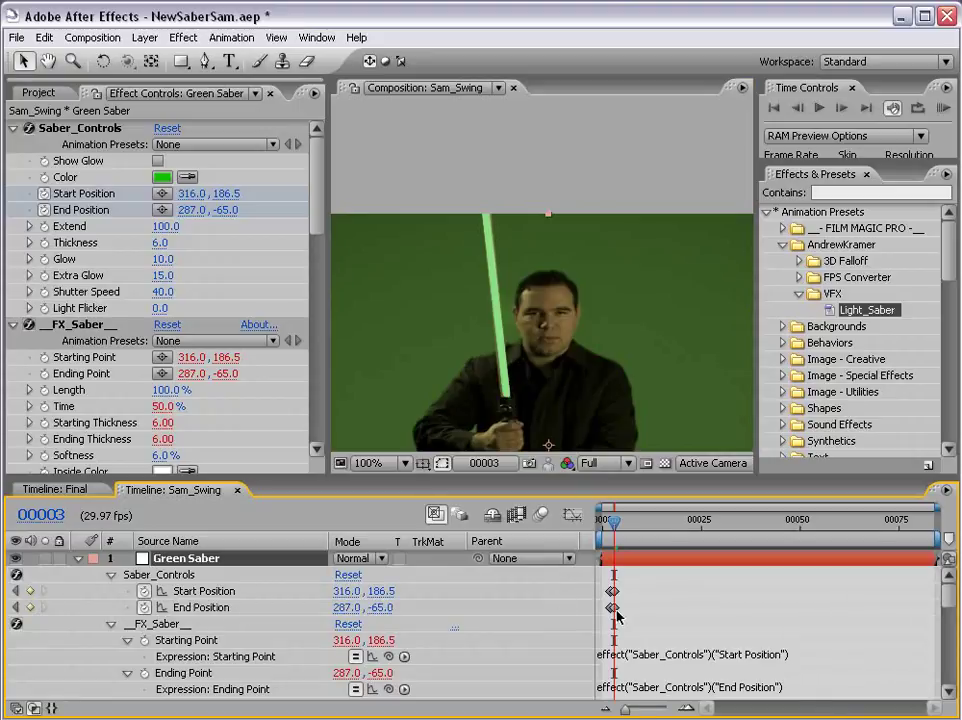
key(equal)
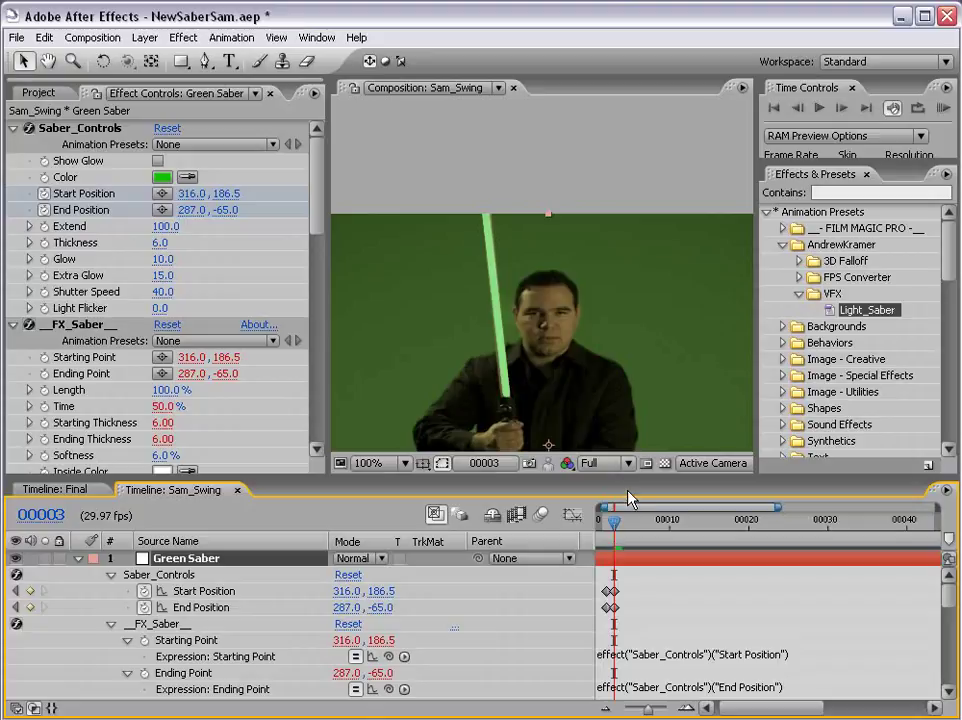
At frame 4, realign the blade with the sword, moving Start Position to about 319, 186.5 and End Position to about 294, -66
key(Page_Down)
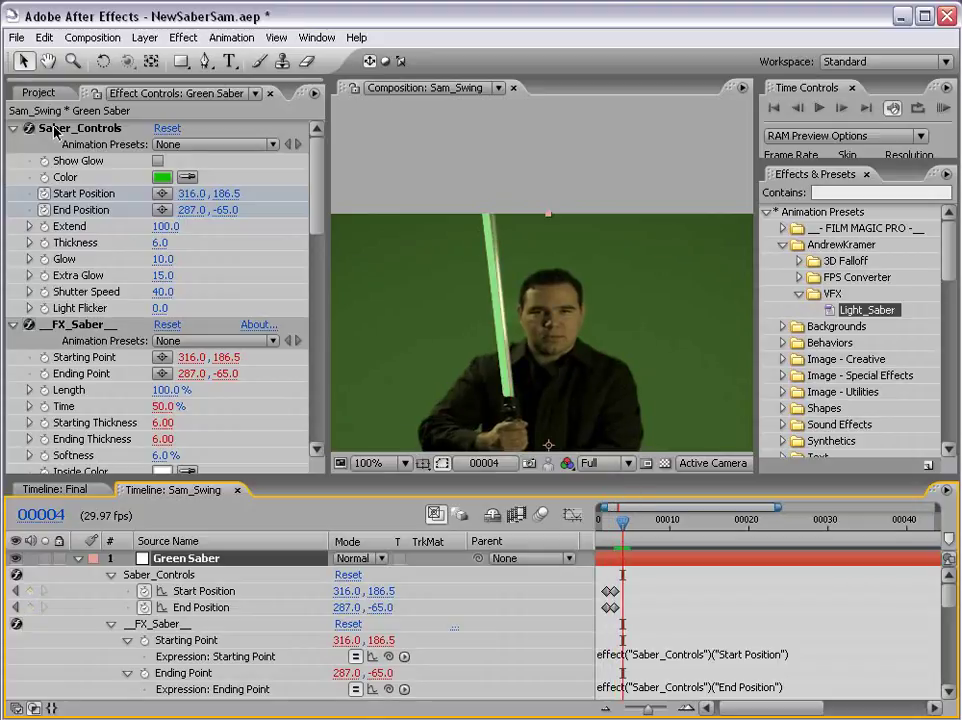
click(78, 134)
drag(508, 401, 511, 401)
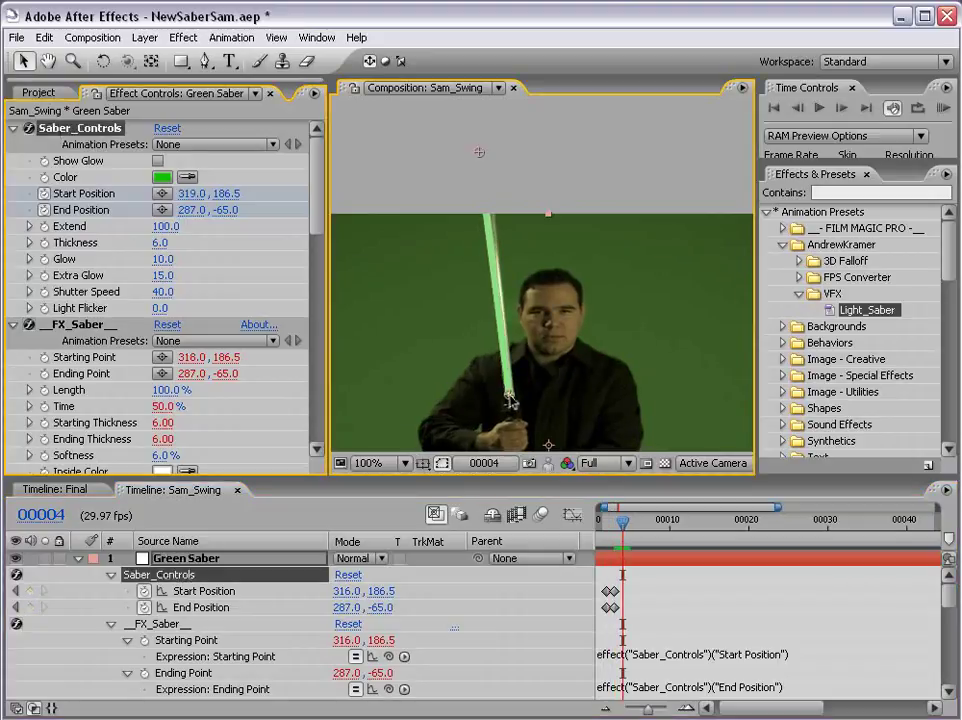
drag(480, 155, 487, 155)
Across frames 5 and 6, keep the blade on the sword, bringing Start Position to about 327, 186.5 and End Position to about 297, -66
key(Page_Down)
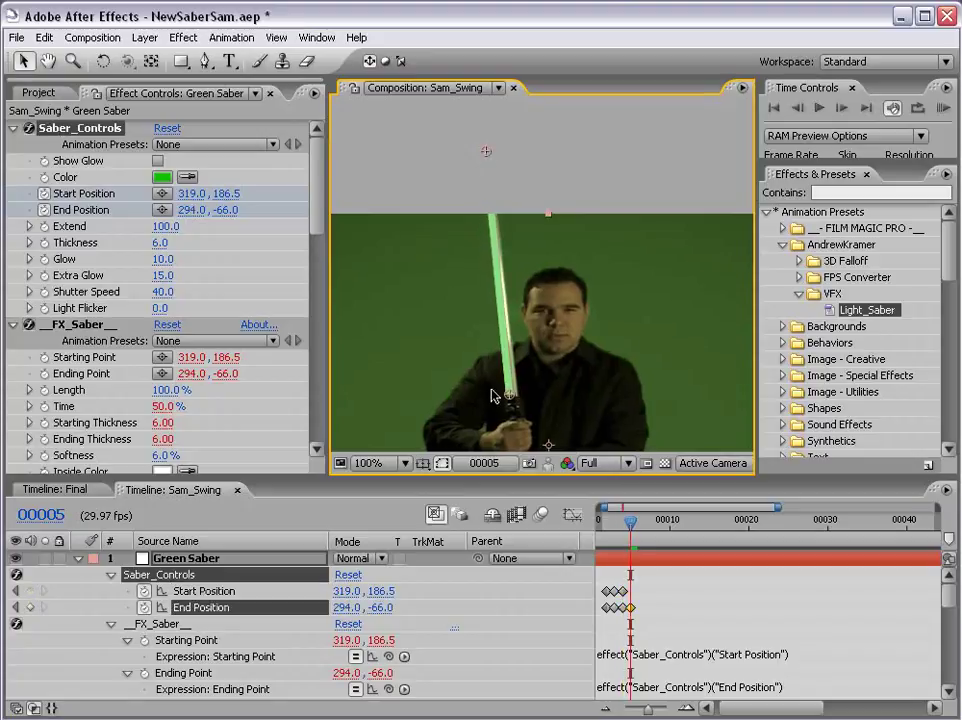
drag(508, 399, 517, 395)
key(Page_Down)
drag(487, 155, 490, 155)
From frame 7, follow the sword with Start Position at about 330, 186.5 and shift End Position slightly to match the blade's angle
key(Page_Down)
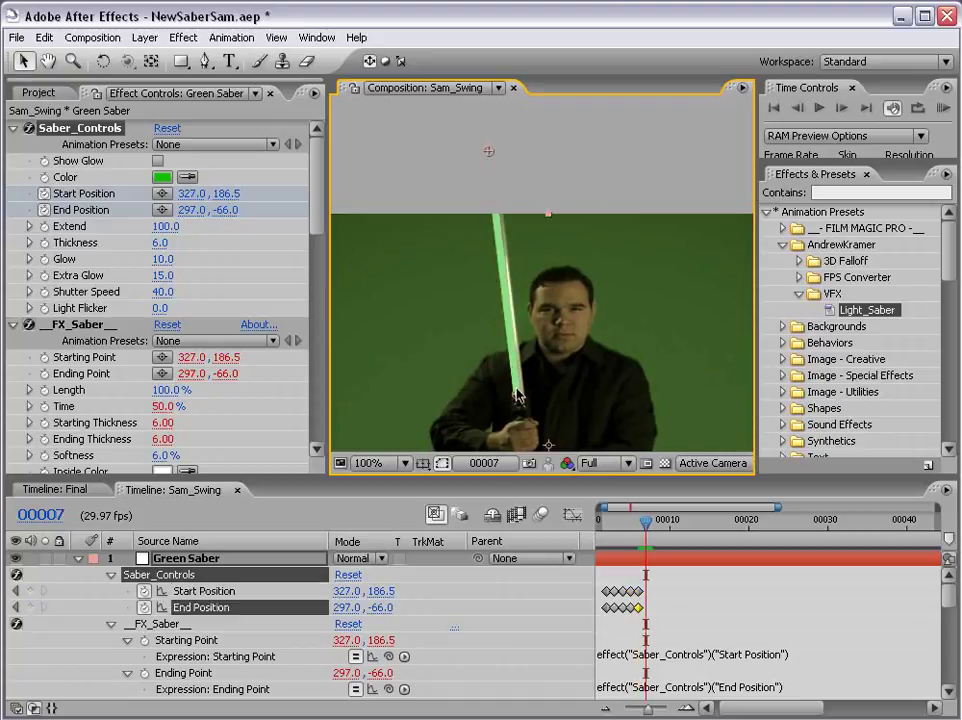
drag(517, 396, 519, 398)
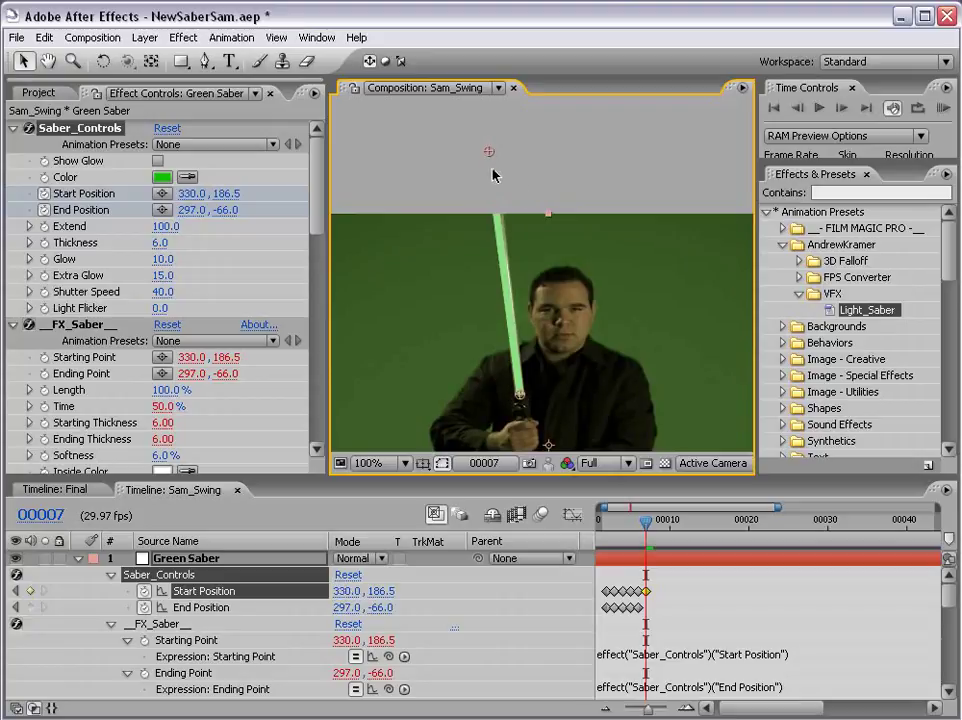
key(Page_Down)
drag(490, 157, 494, 156)
click(652, 591)
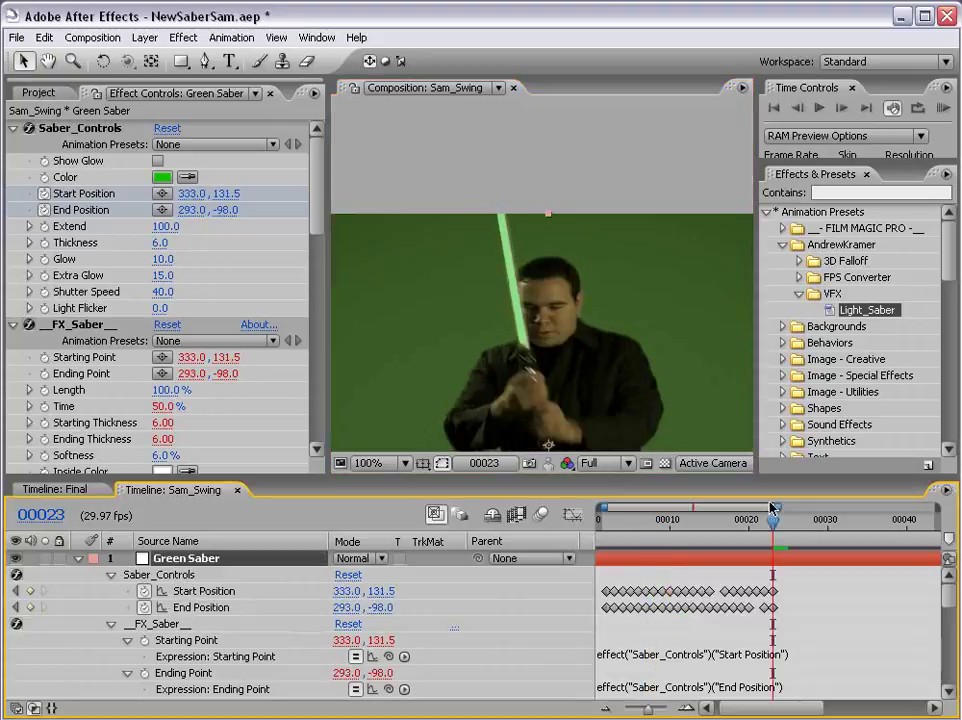
At frame 24, match the blade to the blurred sword with Start Position about 311, 129.5 and End Position about 227, -92
key(Page_Down)
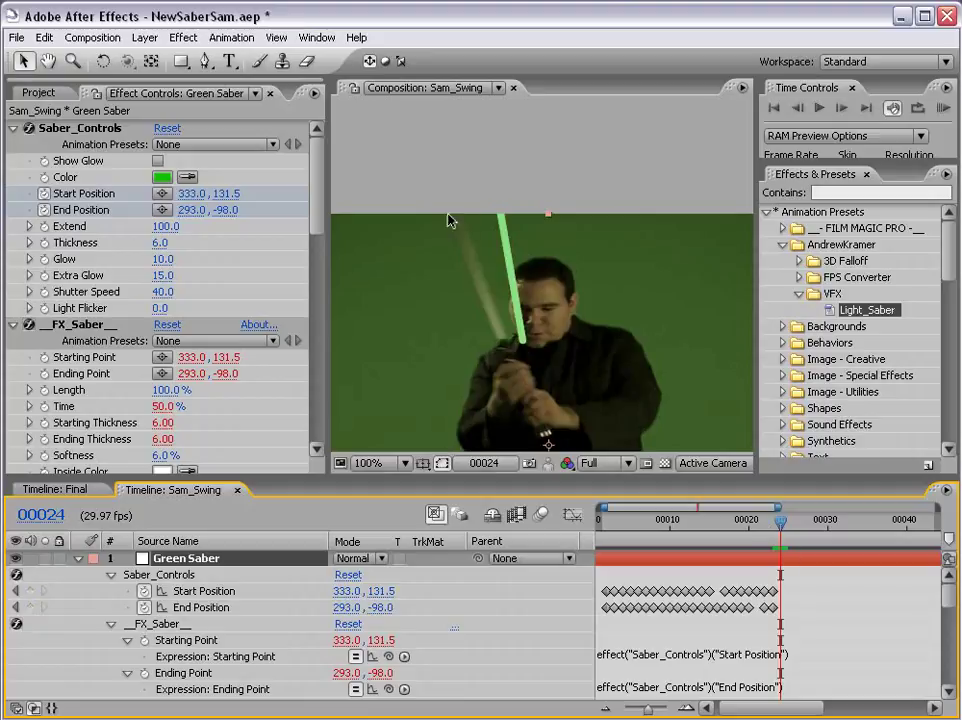
click(84, 132)
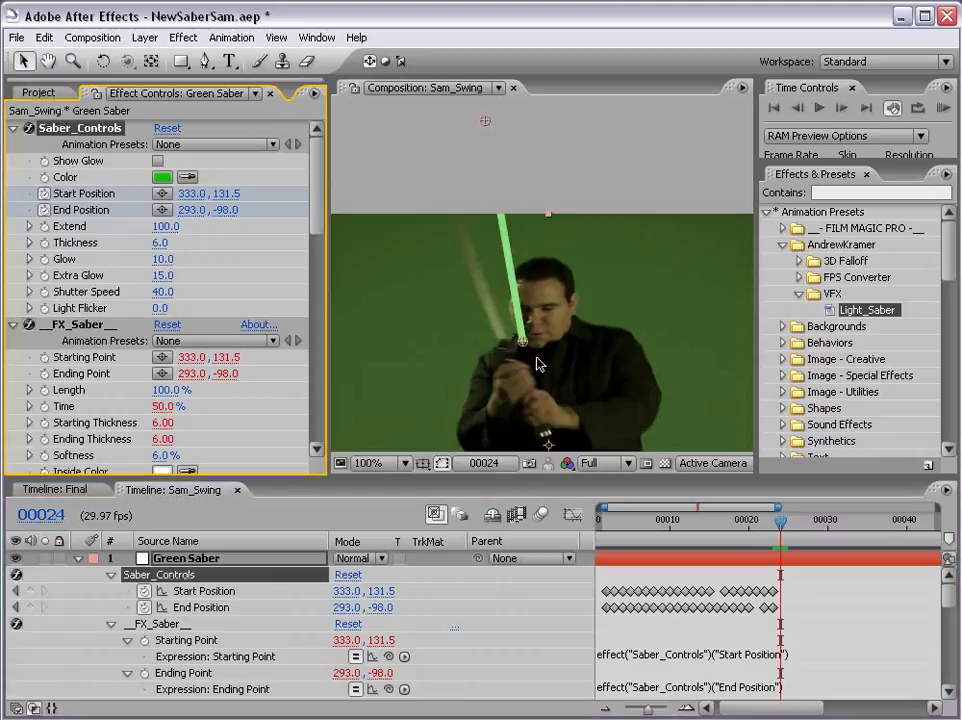
drag(522, 346, 501, 340)
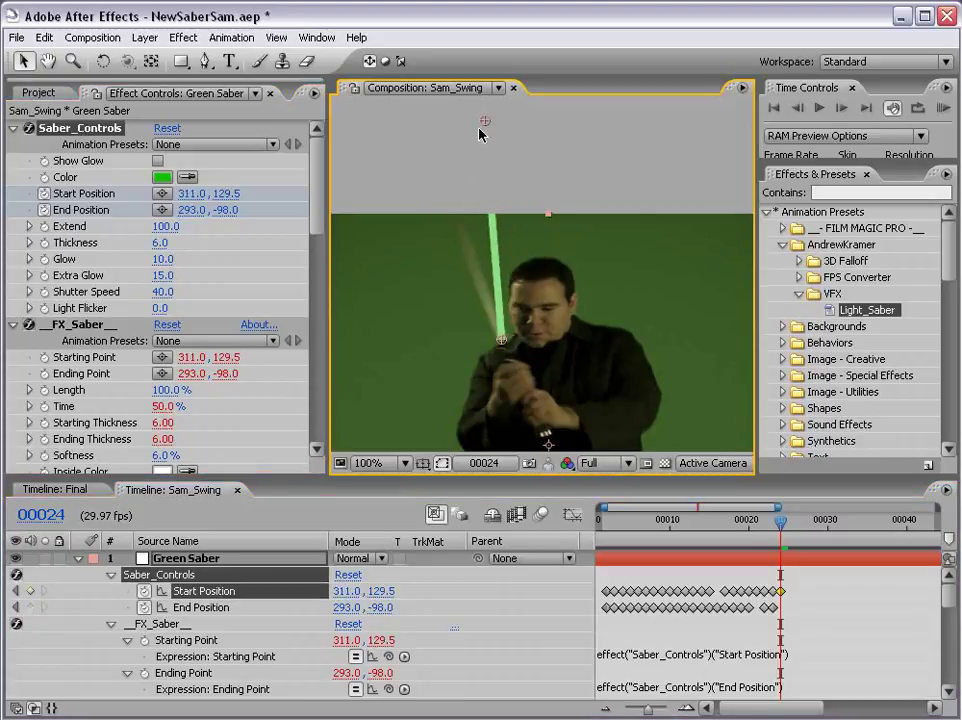
drag(484, 123, 421, 126)
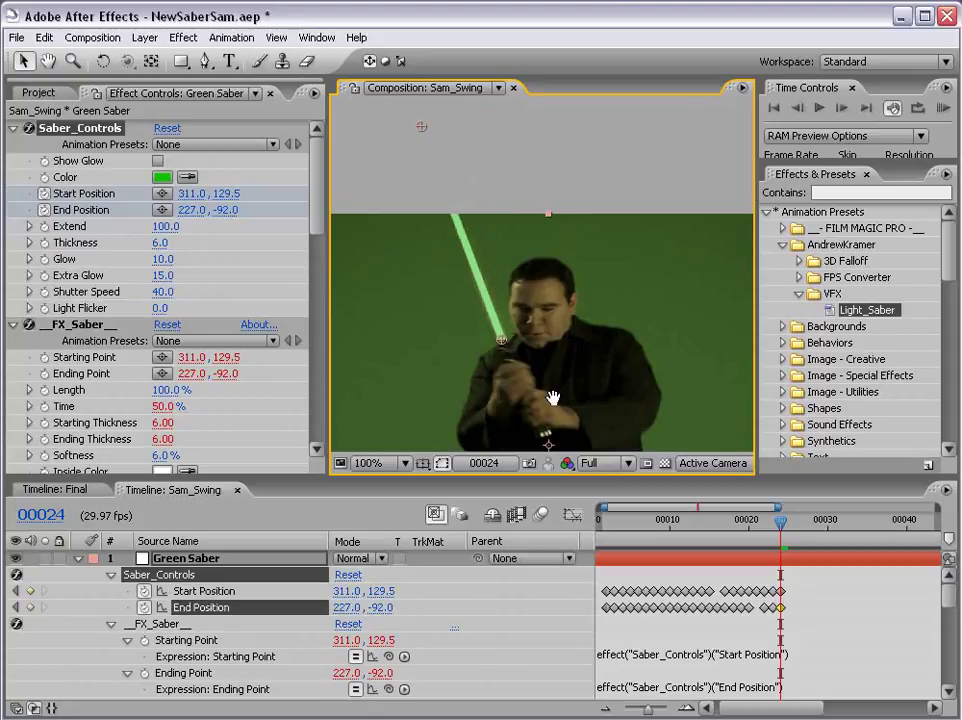
drag(567, 403, 556, 337)
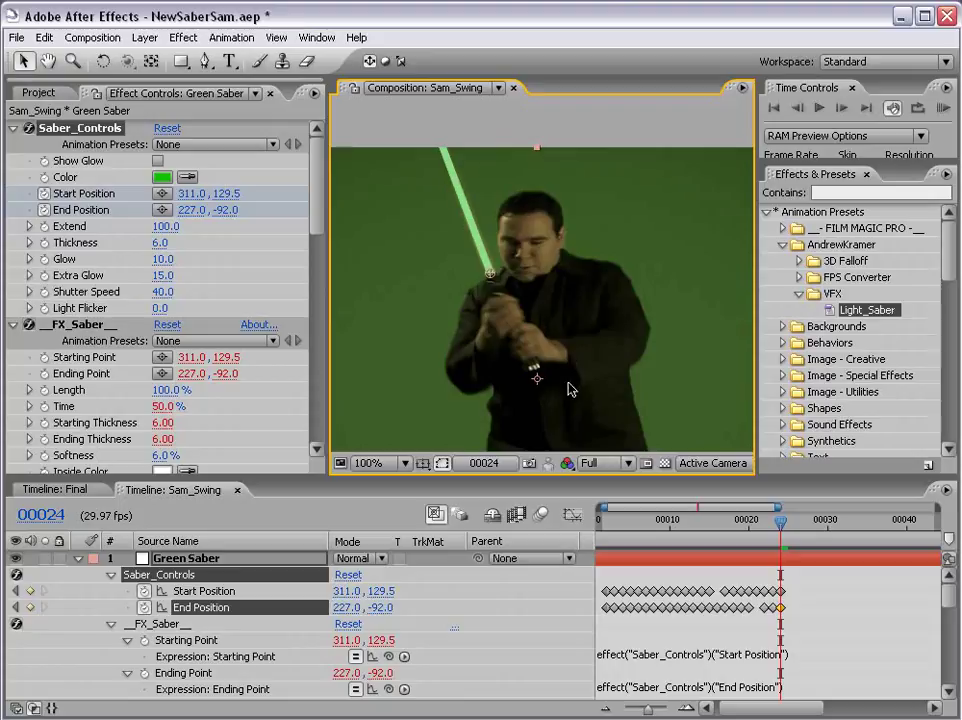
drag(481, 228, 514, 291)
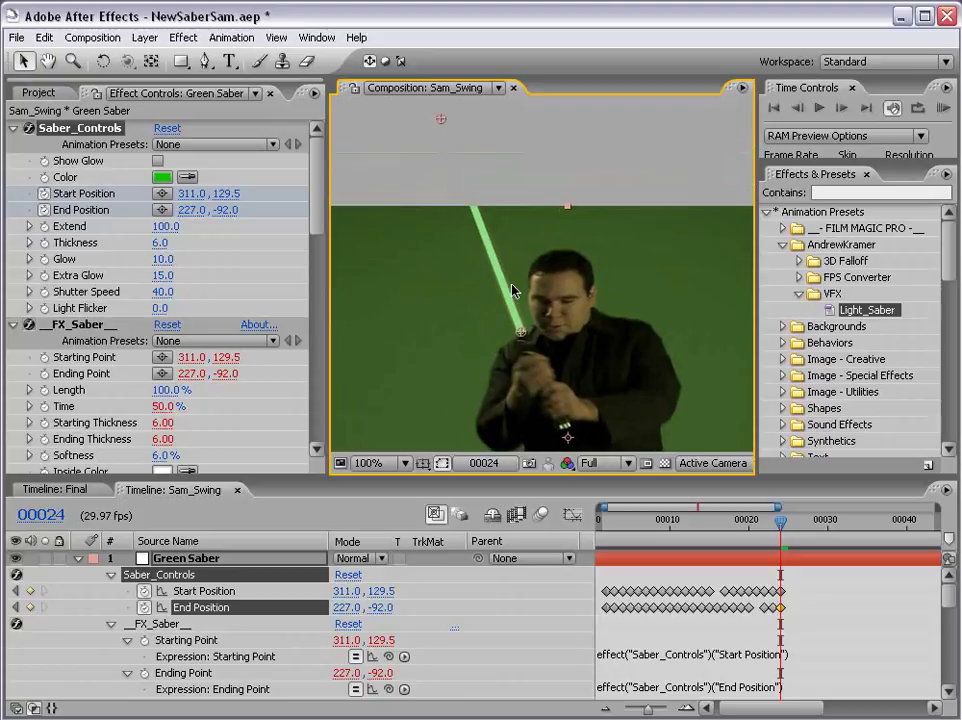
At frame 25, swing the blade down with the sword, placing Start Position at about 279, 139.5 and End Position at about 140, -38
key(Page_Down)
drag(521, 335, 490, 343)
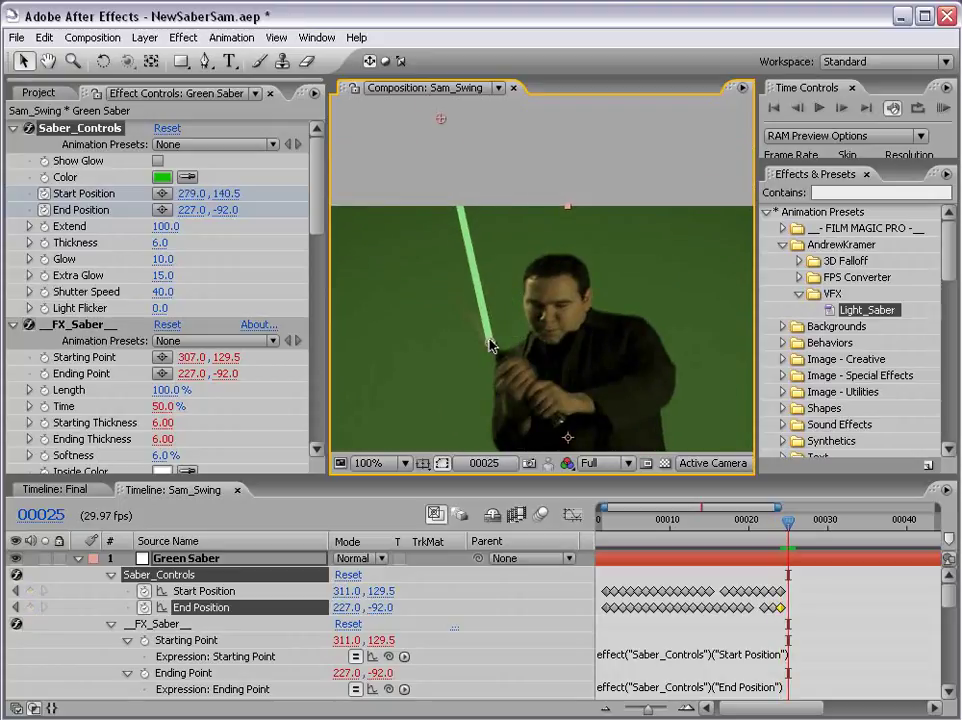
drag(446, 121, 358, 172)
Keyframe the downswing from frame 26 to frame 29, ending with Start Position about 276, 332.5 and End Position about 51, 501
key(Page_Down)
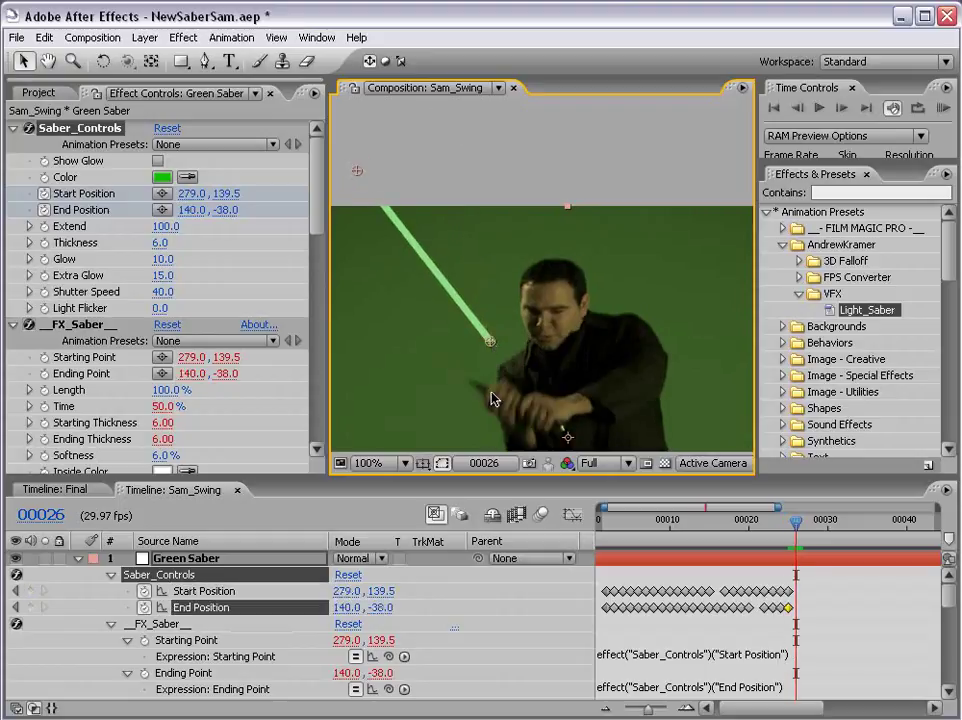
drag(498, 339, 468, 383)
key(comma)
drag(444, 219, 413, 272)
key(Page_Down)
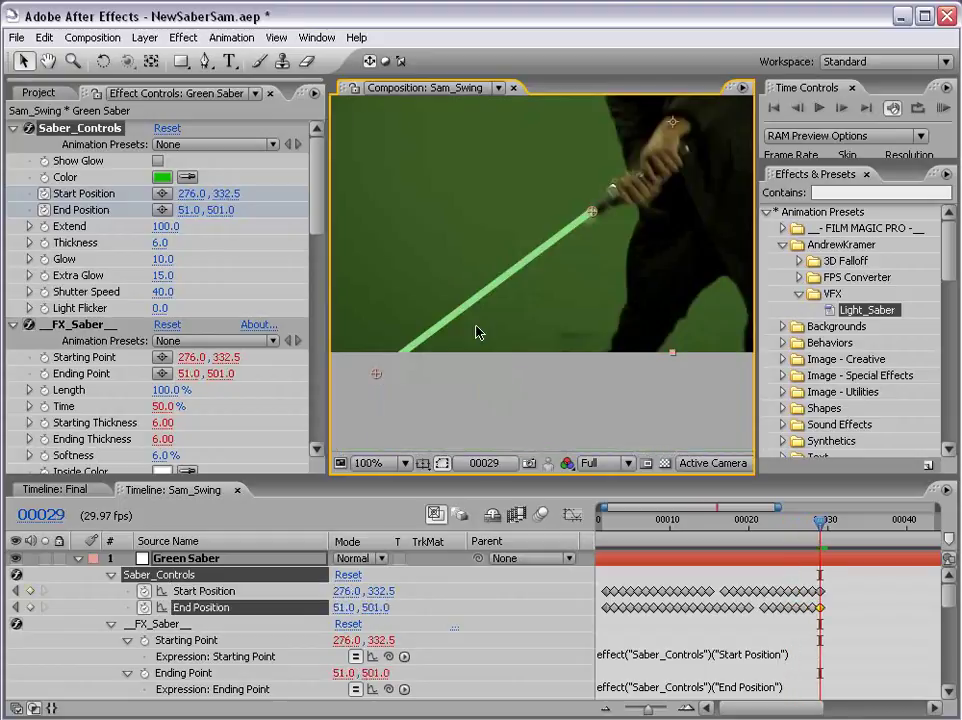
At frame 30, align the blade below the hands with Start Position about 296, 358.5 and End Position about 100, 558
key(Page_Down)
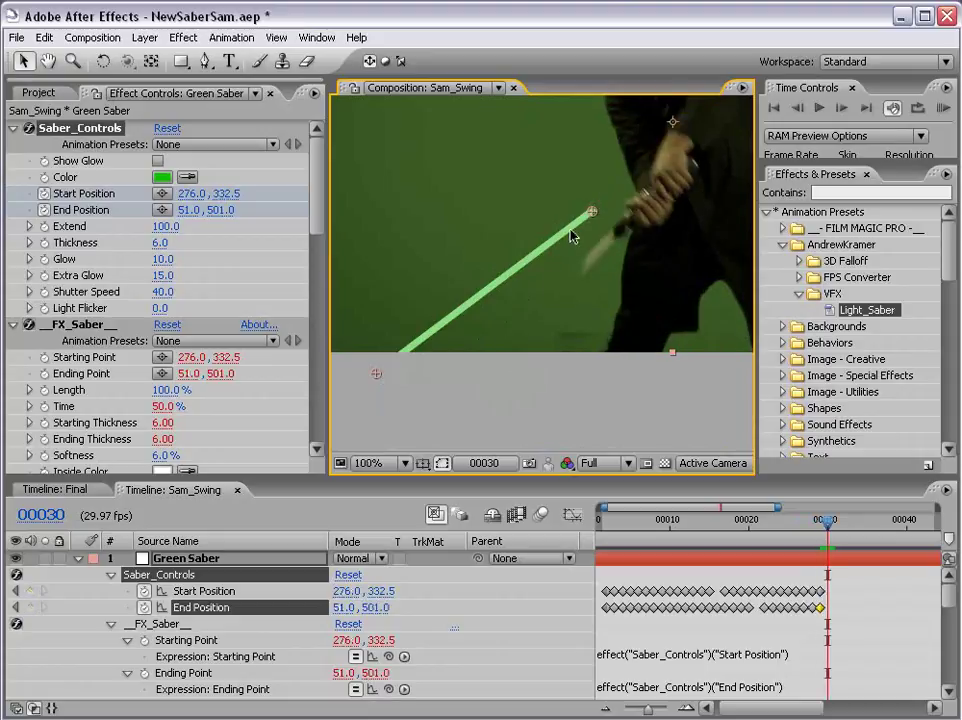
drag(593, 211, 610, 241)
drag(377, 374, 601, 253)
scroll(601, 253, down, 2)
scroll(542, 303, up, 2)
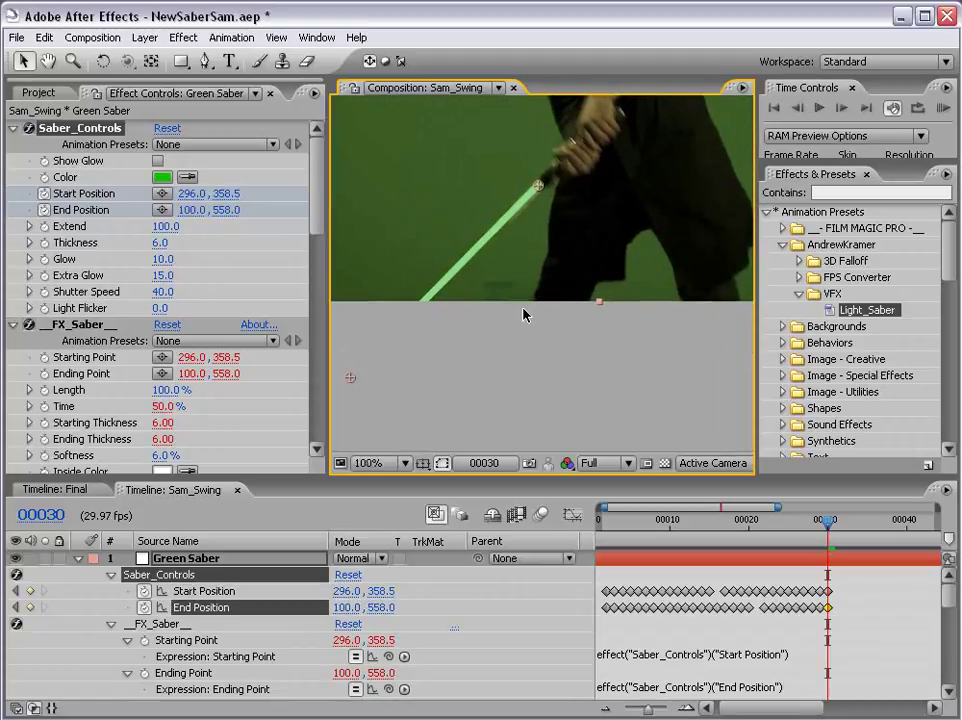
At frame 31, reposition the saber's start at the hilt and its end beyond the frame edge to follow the sword
key(Page_Down)
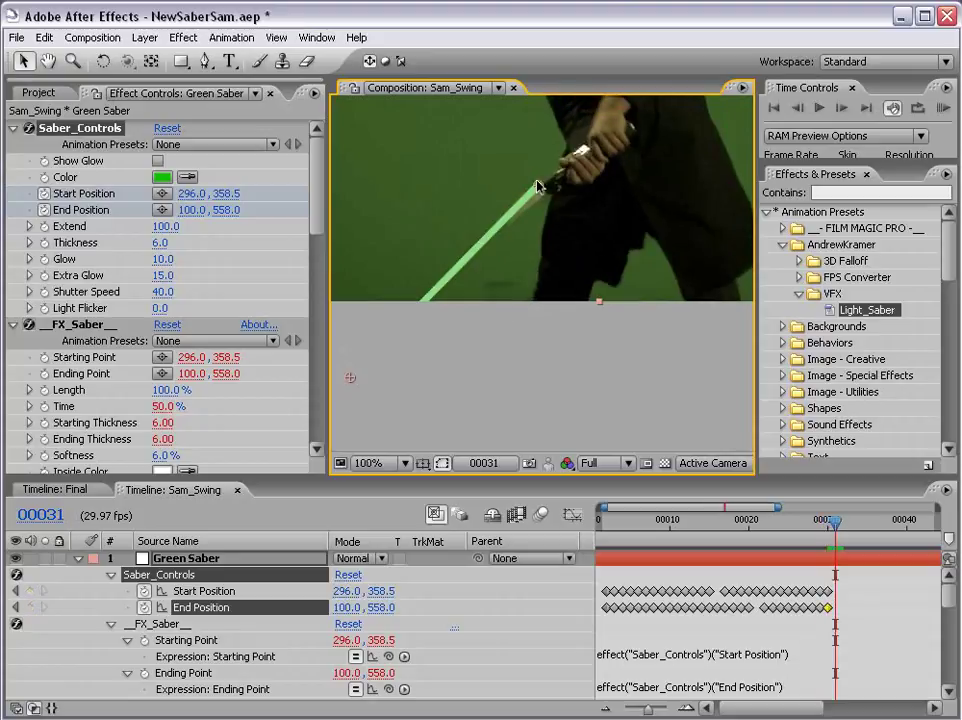
drag(538, 186, 540, 193)
drag(350, 378, 322, 357)
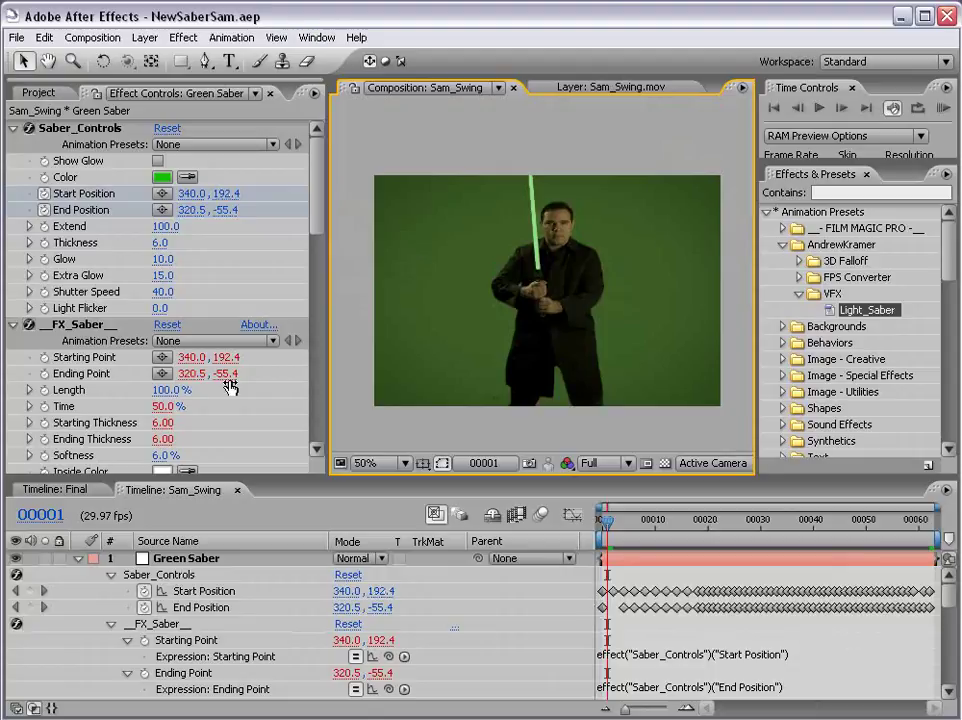
Turn on Show Glow for the Green Saber and run a RAM preview of the swing
click(157, 161)
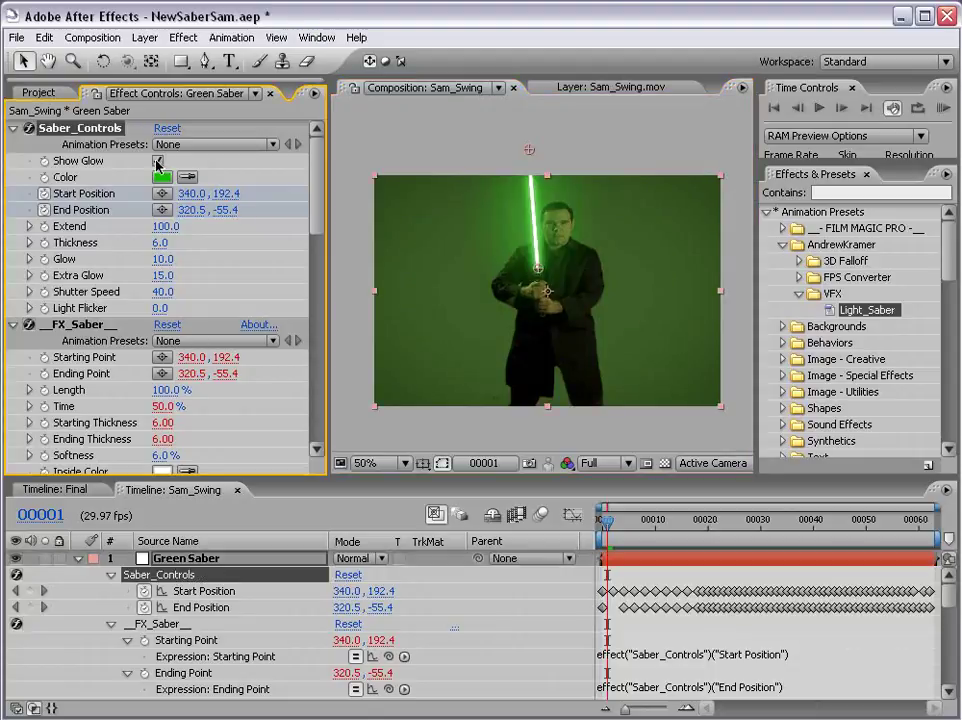
click(534, 437)
key(KP_0)
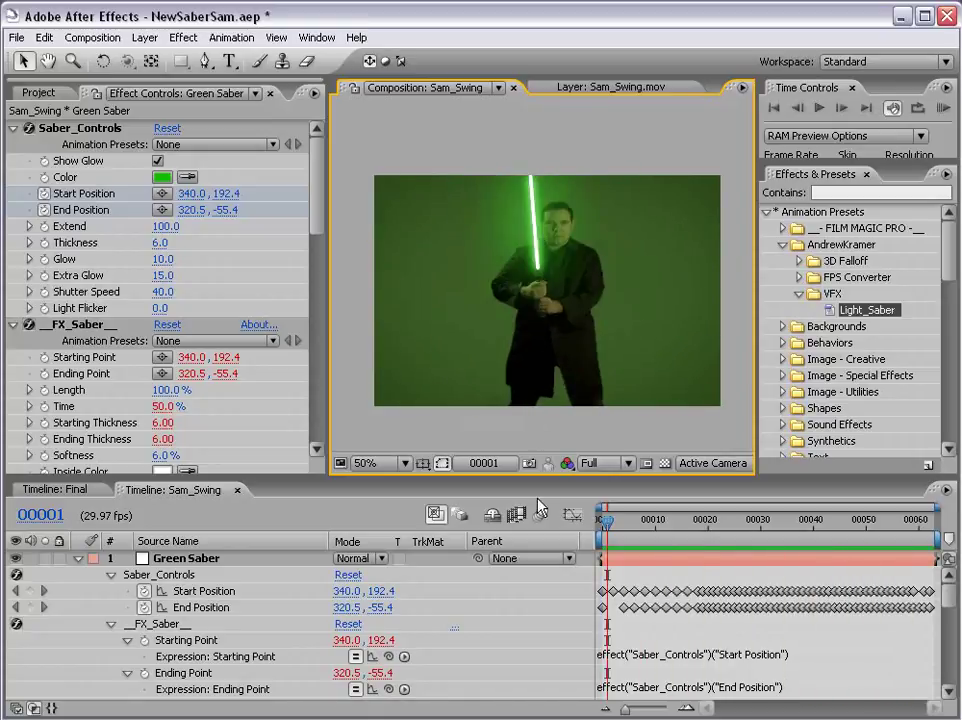
Go to frame 43 and collapse the Green Saber layer's __FX_Saber__, __FX_Glow__, __FX_Extra_Glow__ and __FX_Draft_Color__ groups
drag(606, 521, 835, 532)
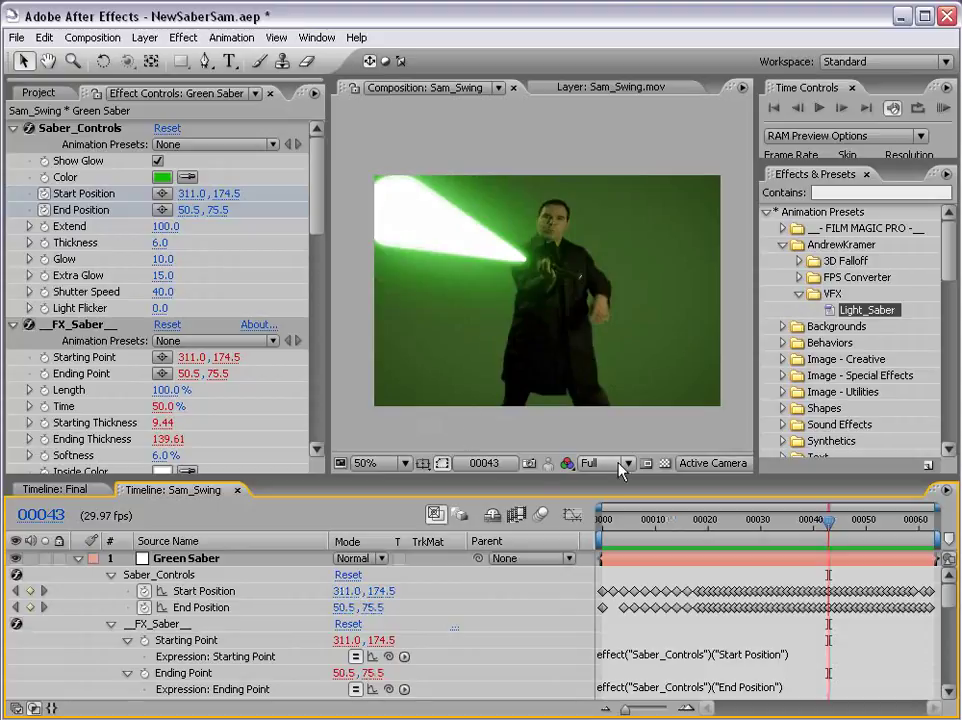
click(111, 624)
click(111, 640)
click(111, 657)
click(111, 673)
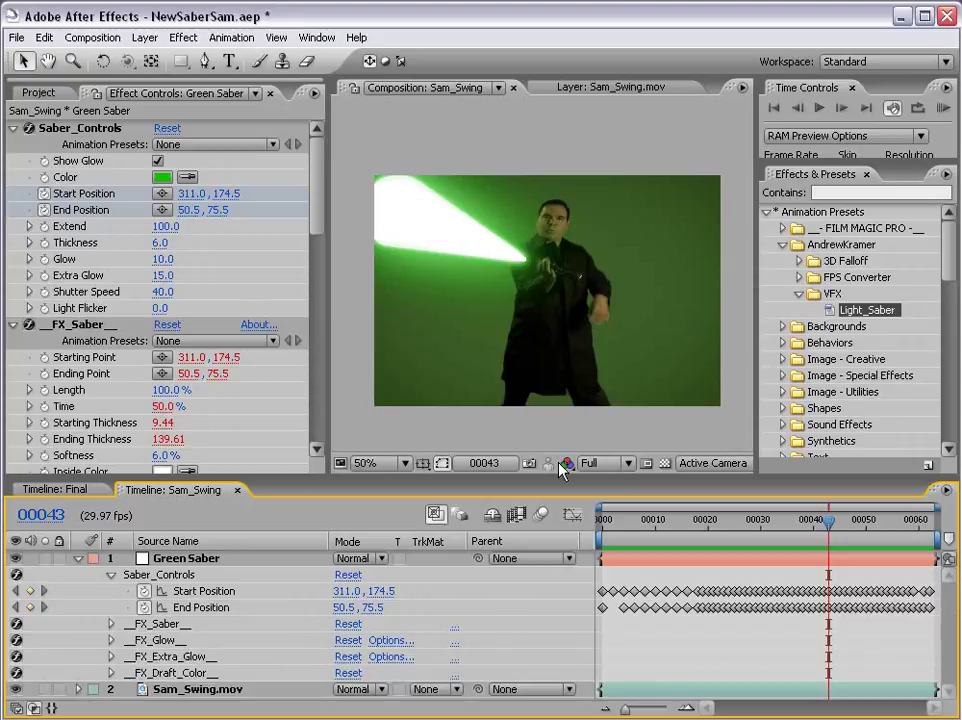
Magnify the wide blade at frame 43 and raise the saber's Shutter Speed to 94 to reduce its motion blur
key(period)
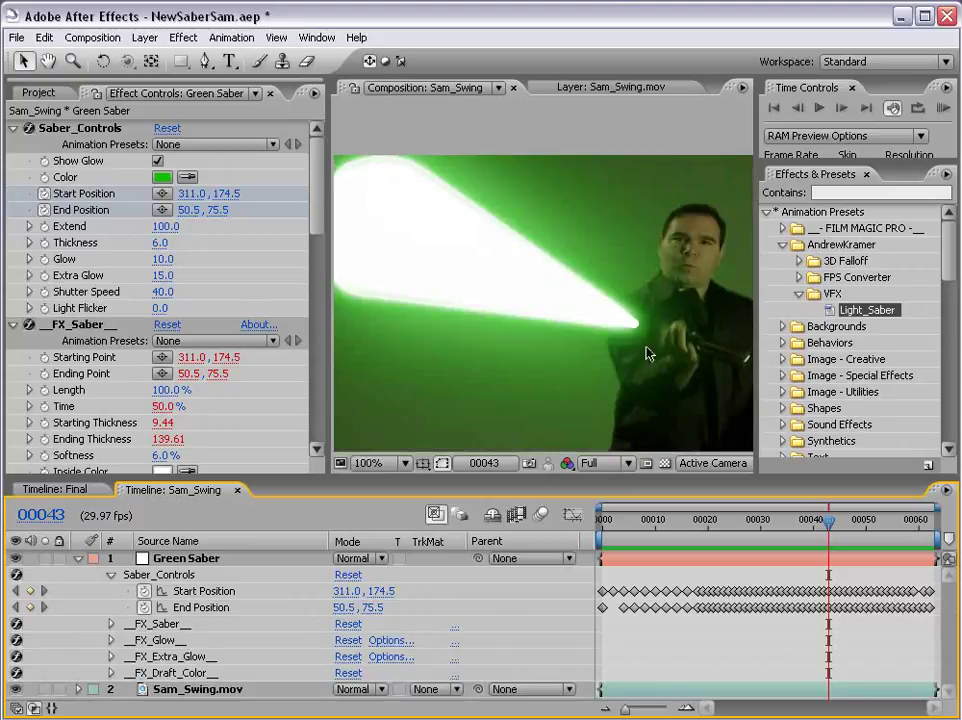
click(672, 563)
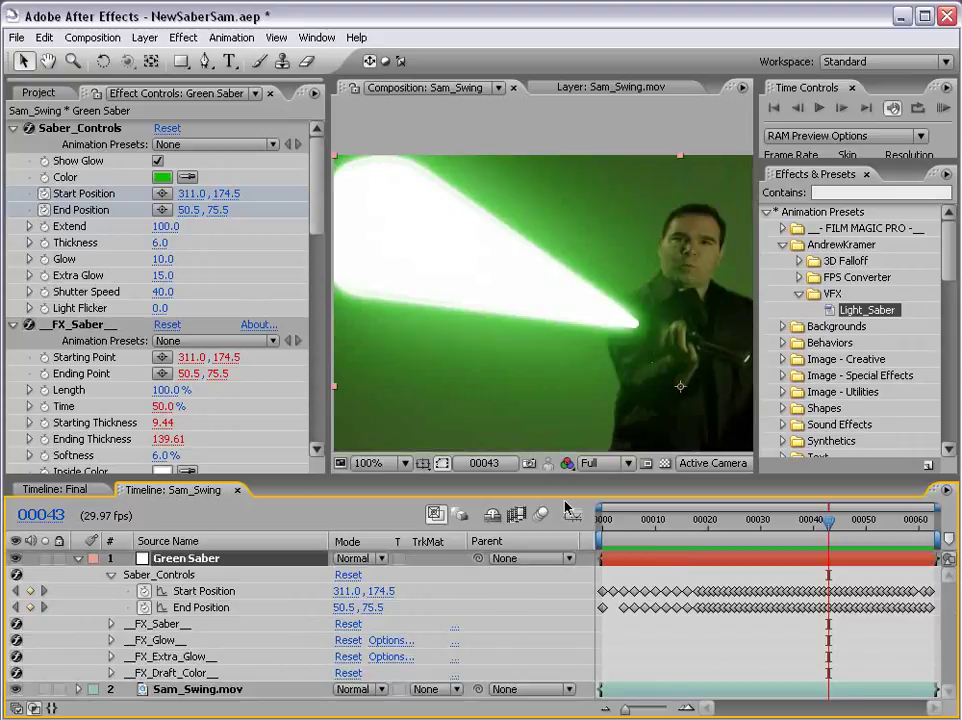
click(82, 129)
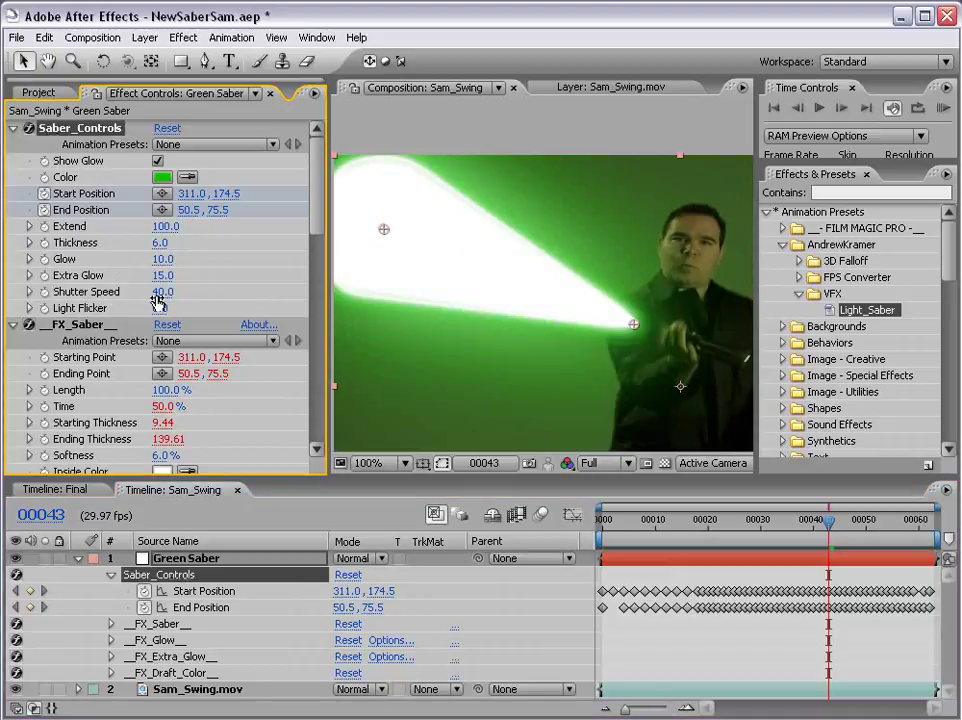
drag(160, 292, 209, 291)
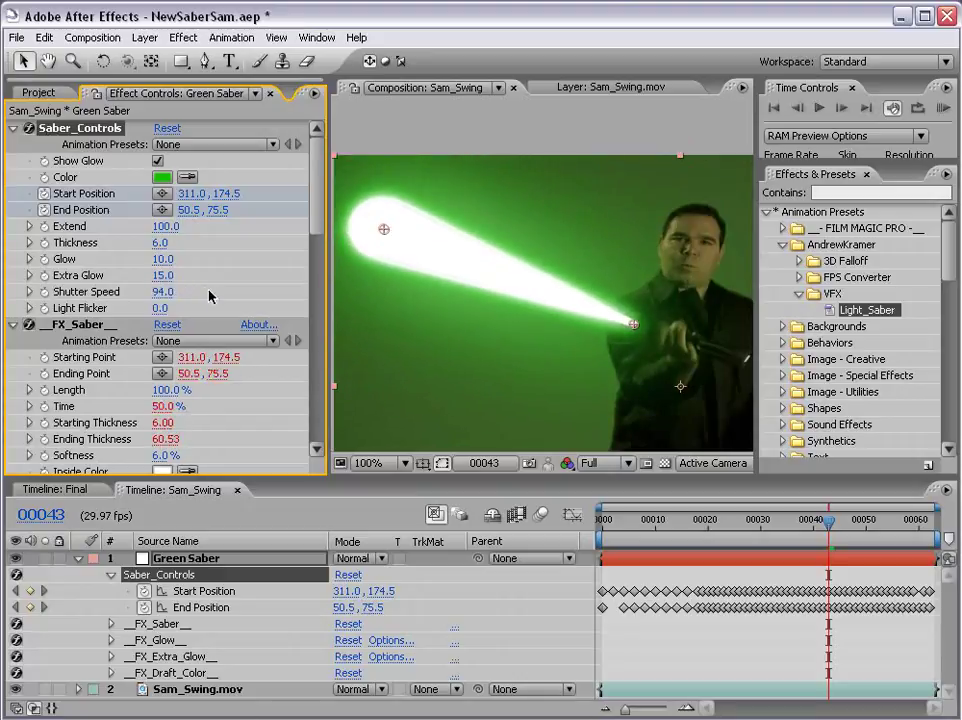
Set Shutter Speed to 20 and preview the swing with the whole frame in view
click(163, 292)
text(20)
key(Return)
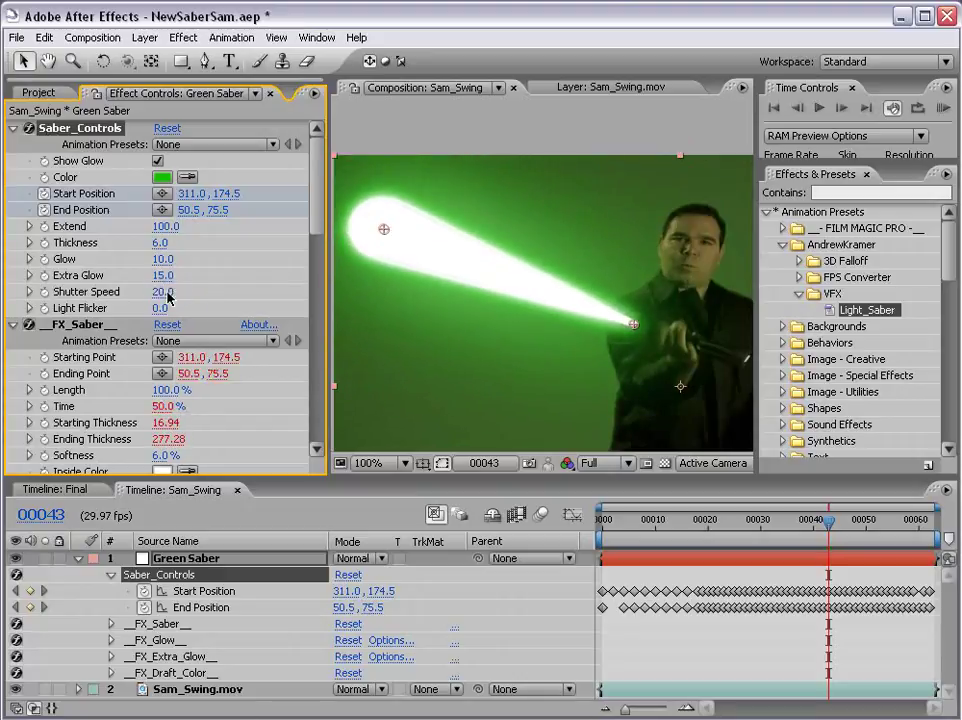
scroll(541, 300, down, 2)
drag(578, 338, 516, 295)
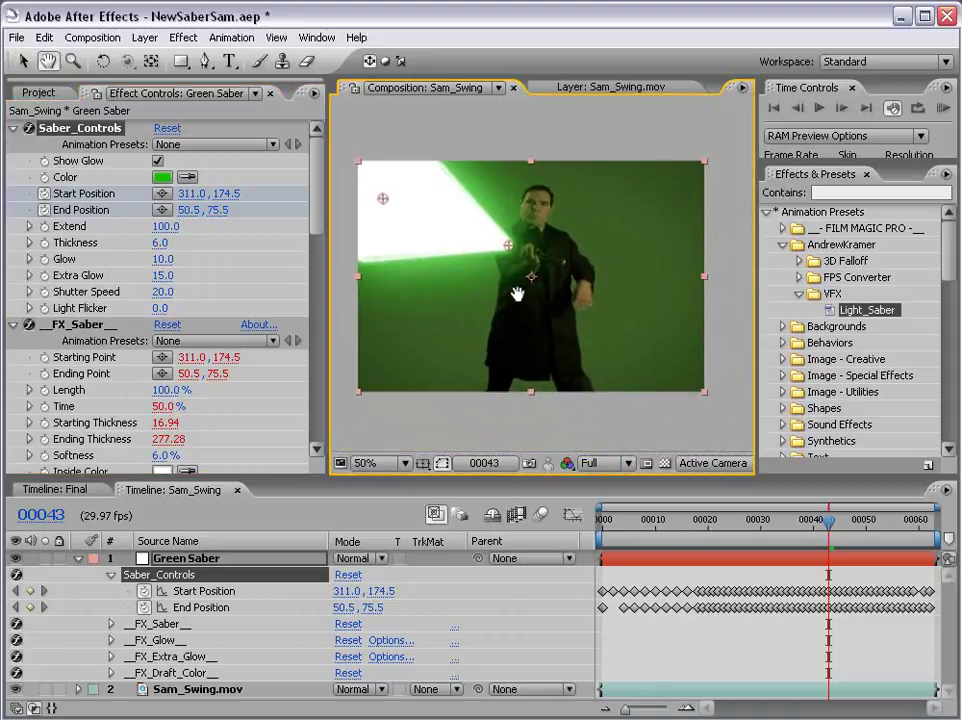
key(KP_0)
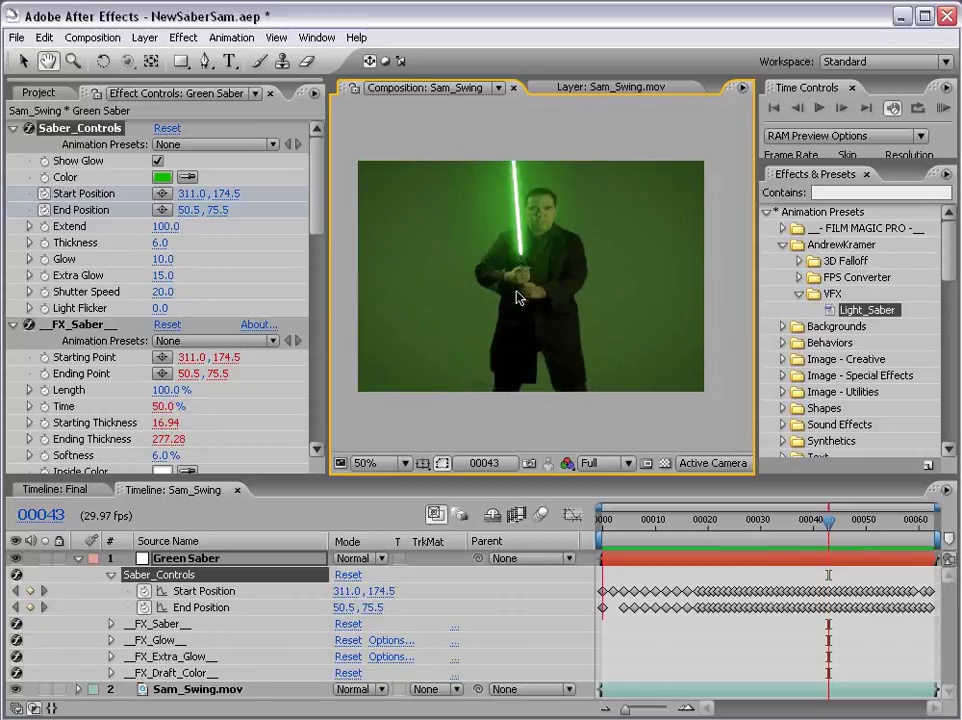
key(space)
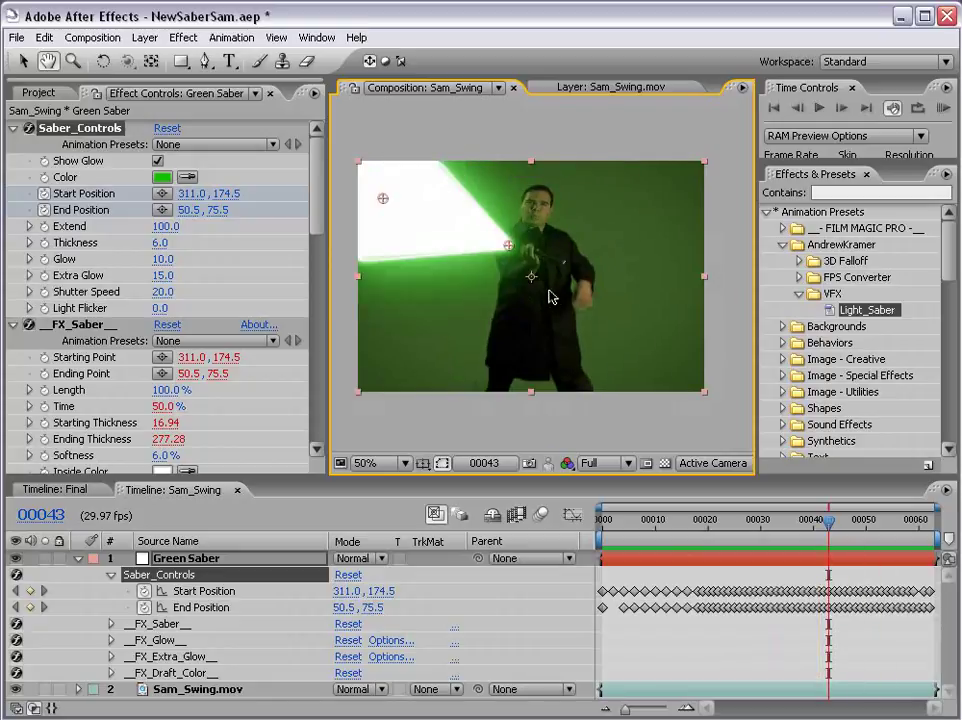
key(space)
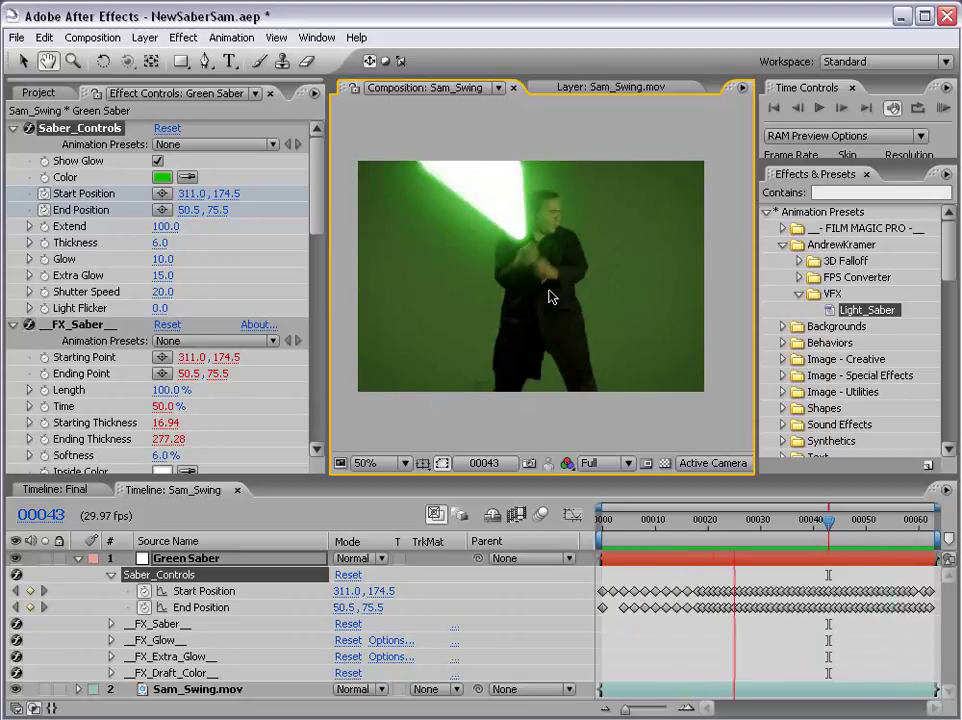
key(space)
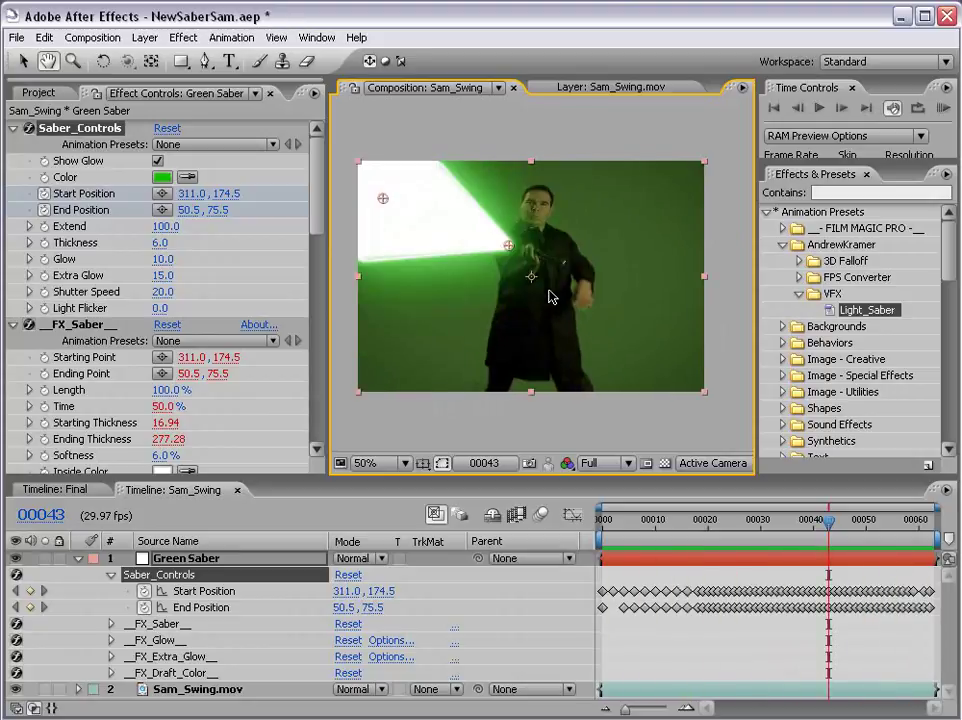
Set the saber's Shutter Speed to 40 and deselect the Green Saber layer
click(162, 291)
text(150)
key(Return)
key(space)
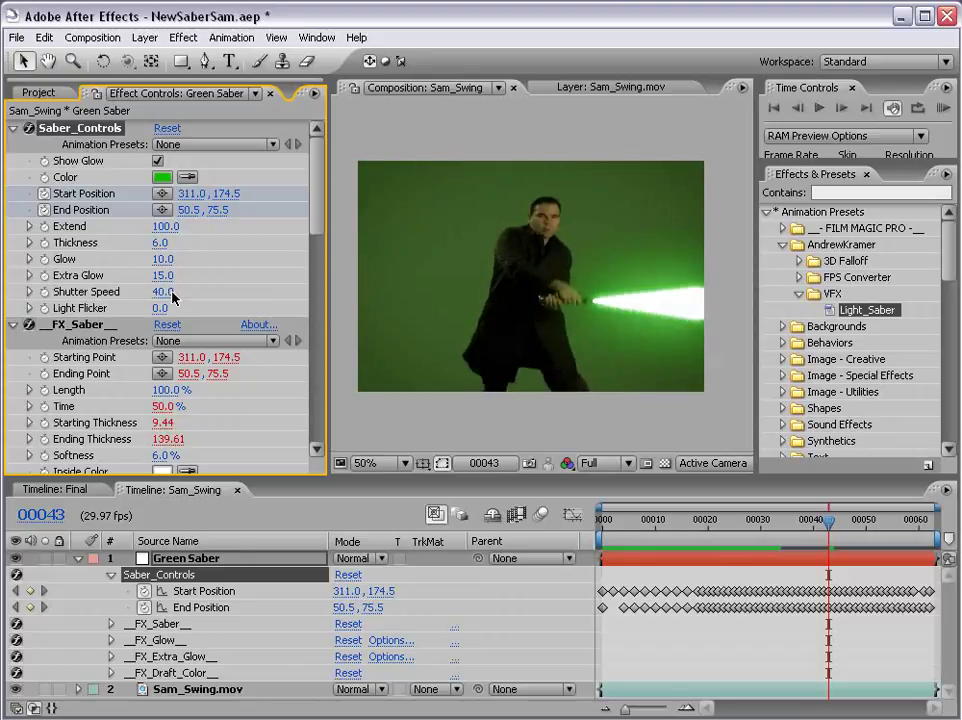
key(space)
click(433, 422)
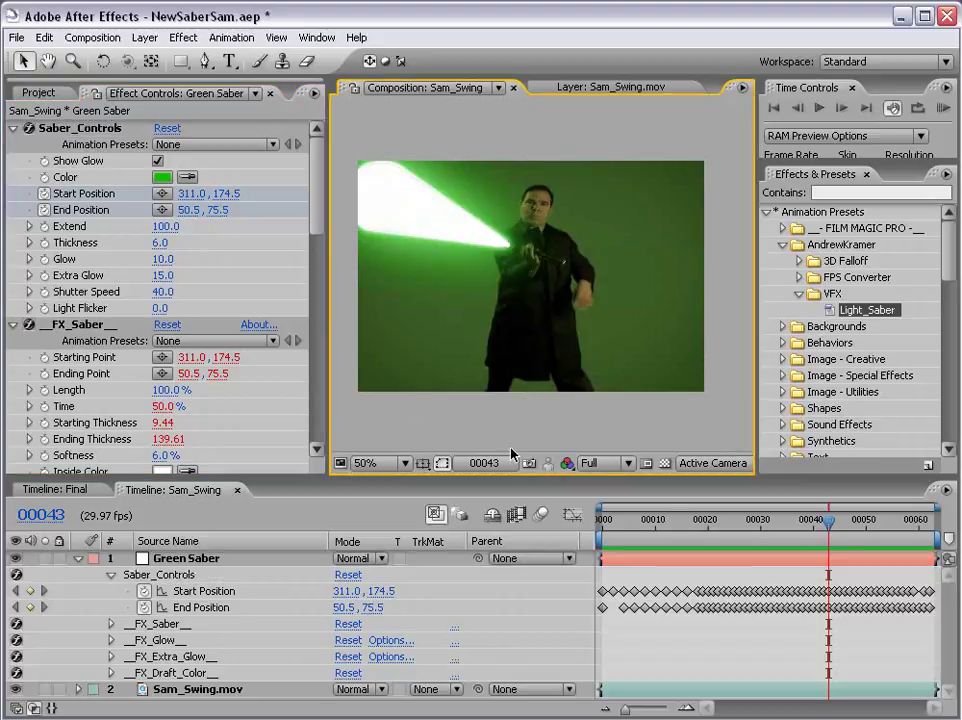
Compare the saber at frame 39 with the motion-blurred prop blade by hiding and showing the Green Saber layer
scroll(537, 300, up, 1)
scroll(485, 235, down, 1)
drag(484, 236, 518, 251)
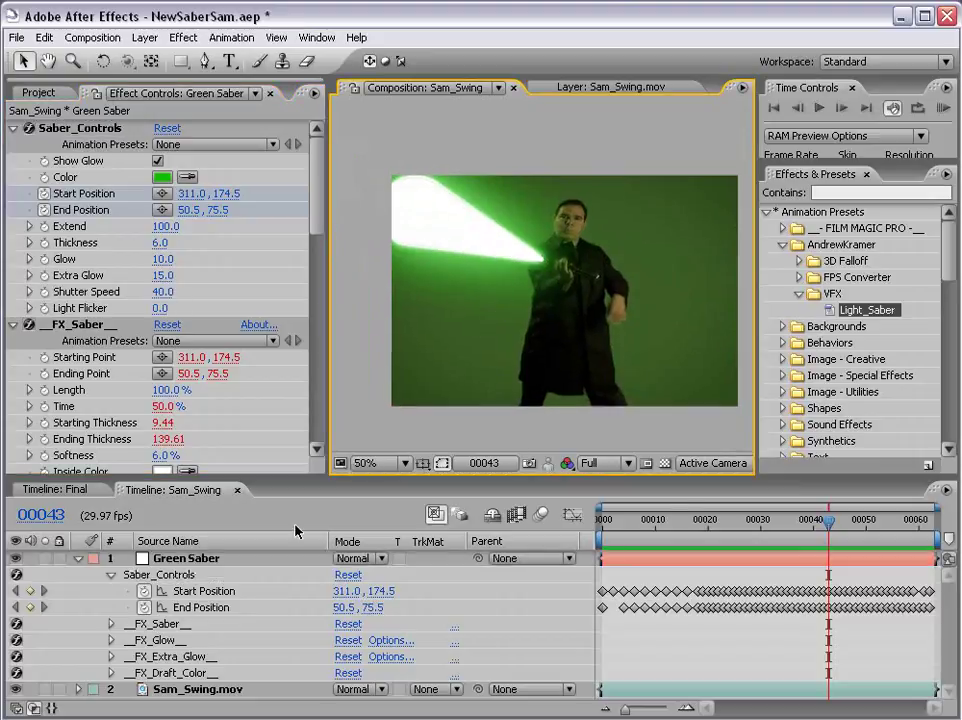
click(15, 558)
mouse_move(828, 520)
mouse_down()
mouse_move(779, 520)
mouse_move(810, 527)
mouse_up()
scroll(556, 240, up, 1)
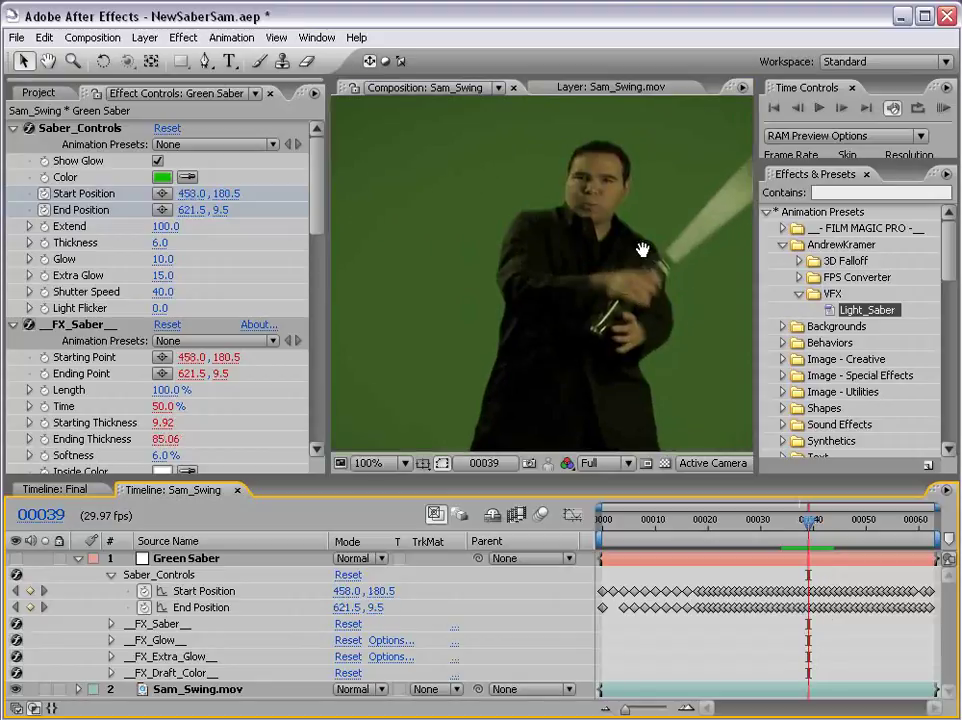
click(15, 558)
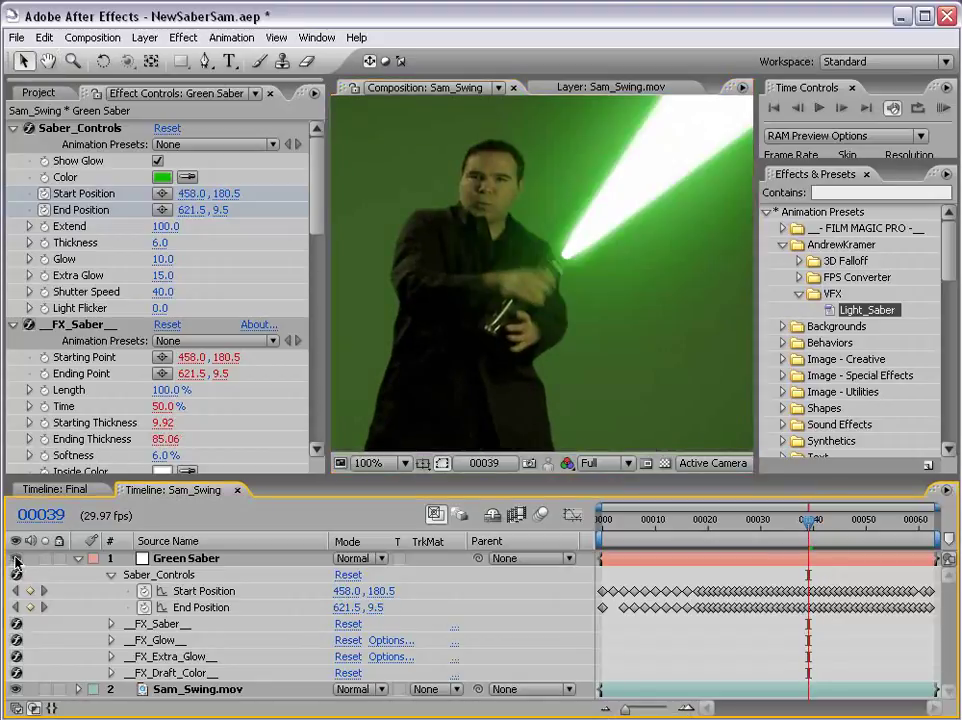
click(15, 558)
click(15, 558)
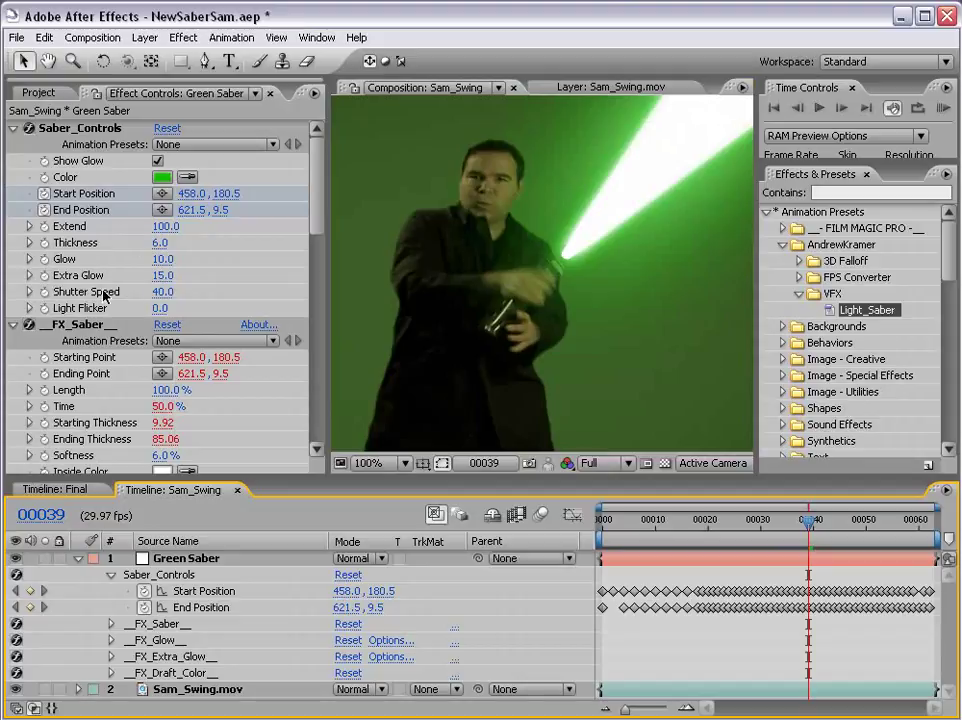
Try a Shutter Speed of 51 on the Green Saber and compare its blade with the original footage
click(120, 224)
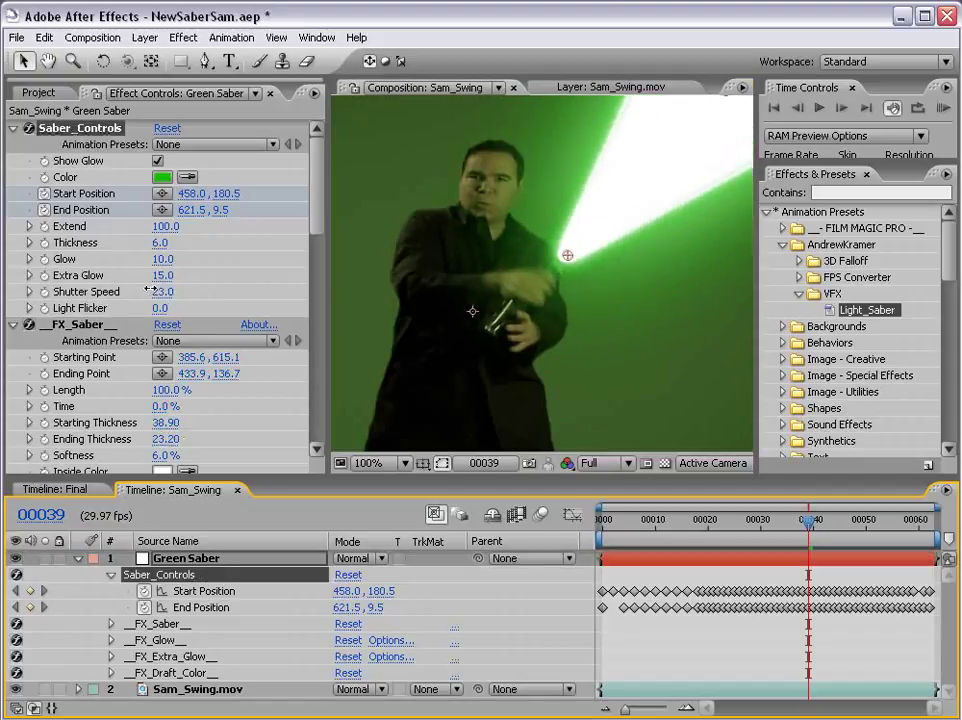
click(62, 468)
click(16, 558)
click(16, 558)
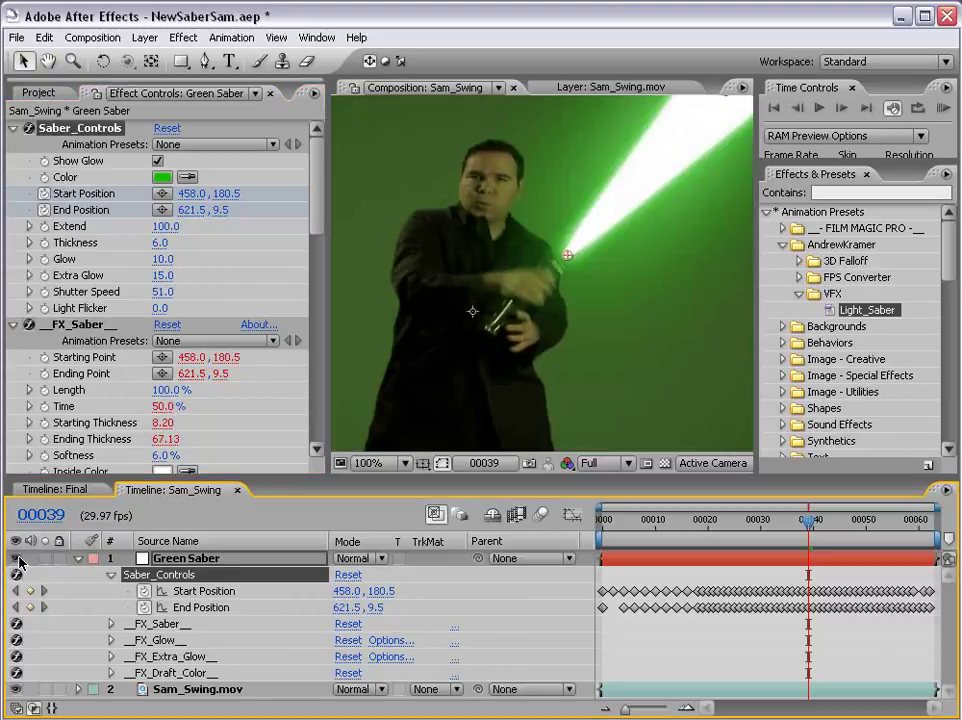
scroll(440, 322, down, 2)
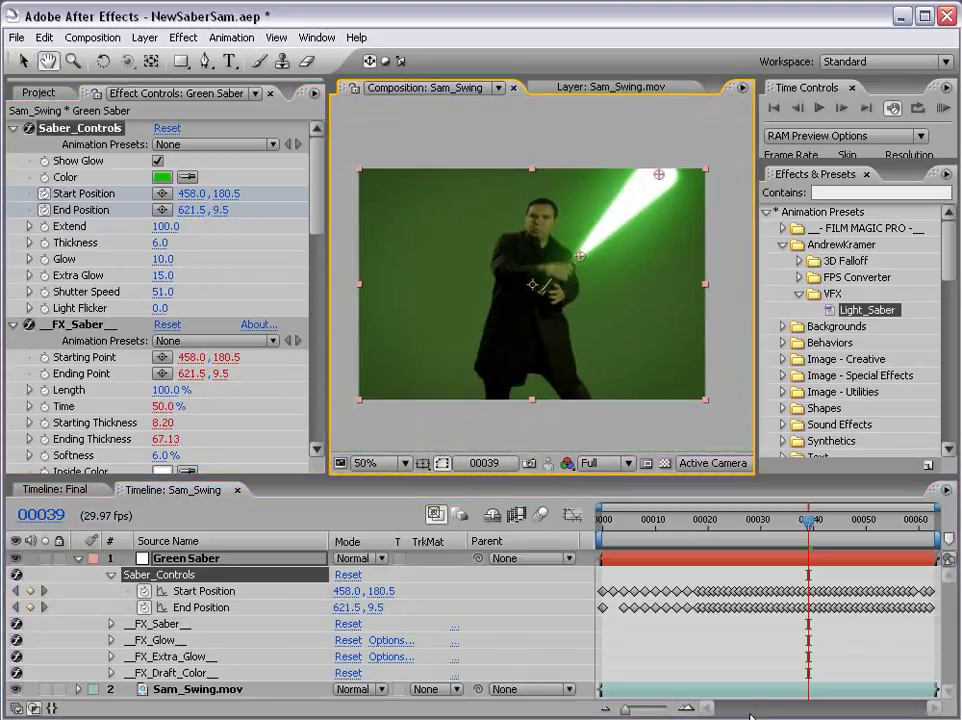
click(728, 642)
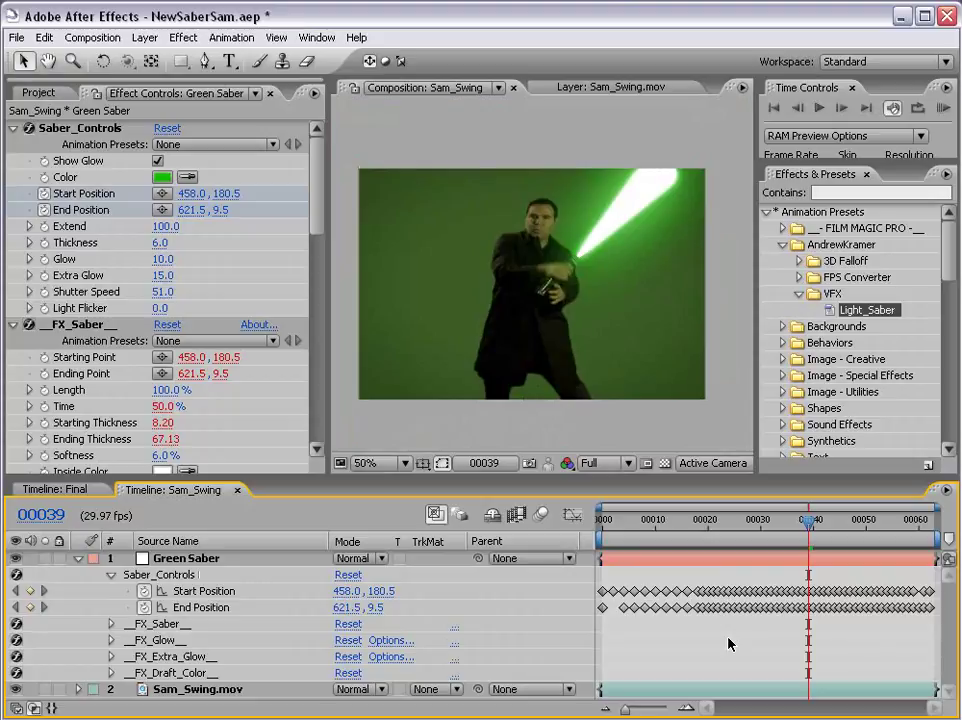
Change the Green Saber layer's saber color to bright blue and preview the swing
click(161, 177)
drag(453, 530, 443, 511)
click(606, 392)
click(169, 180)
drag(420, 462, 418, 414)
click(572, 389)
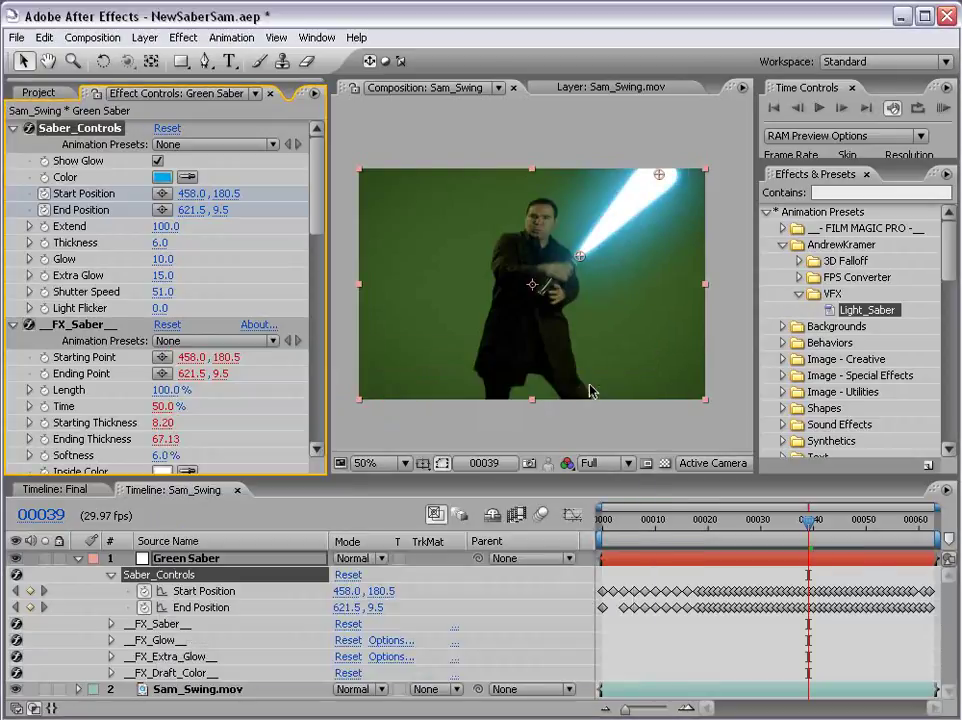
key(KP_0)
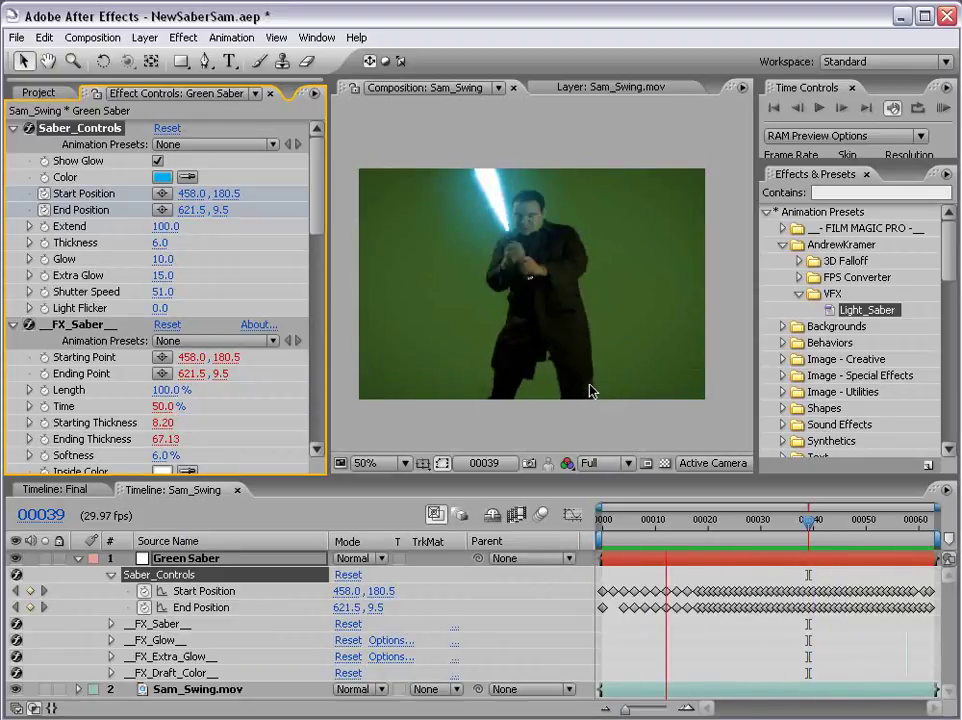
key(space)
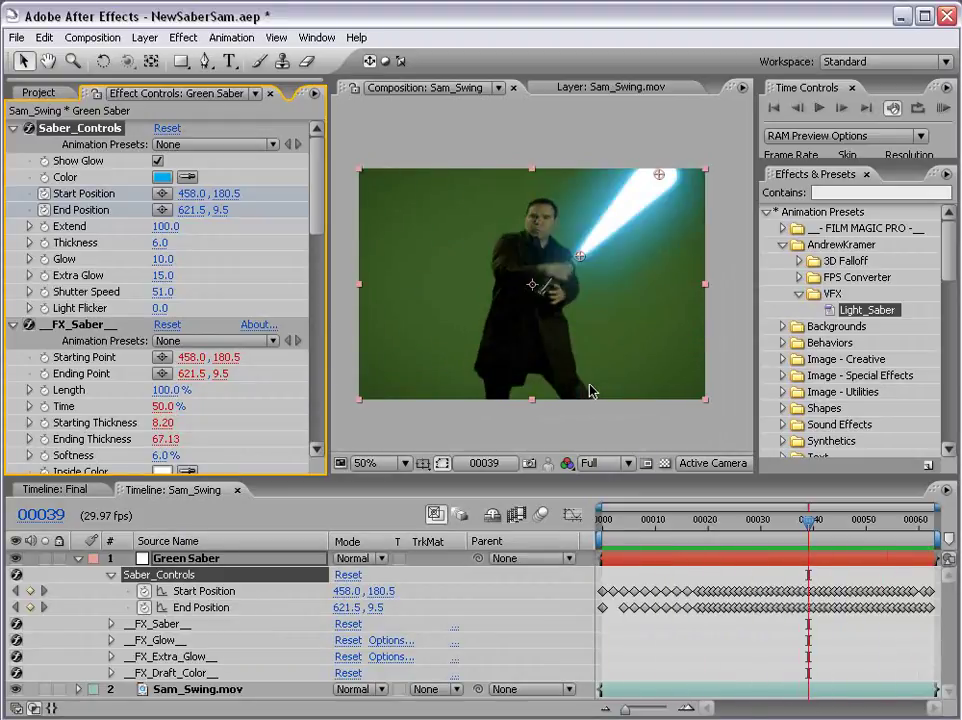
Set the blue saber's Shutter Speed to 40 and deselect its layer
click(160, 291)
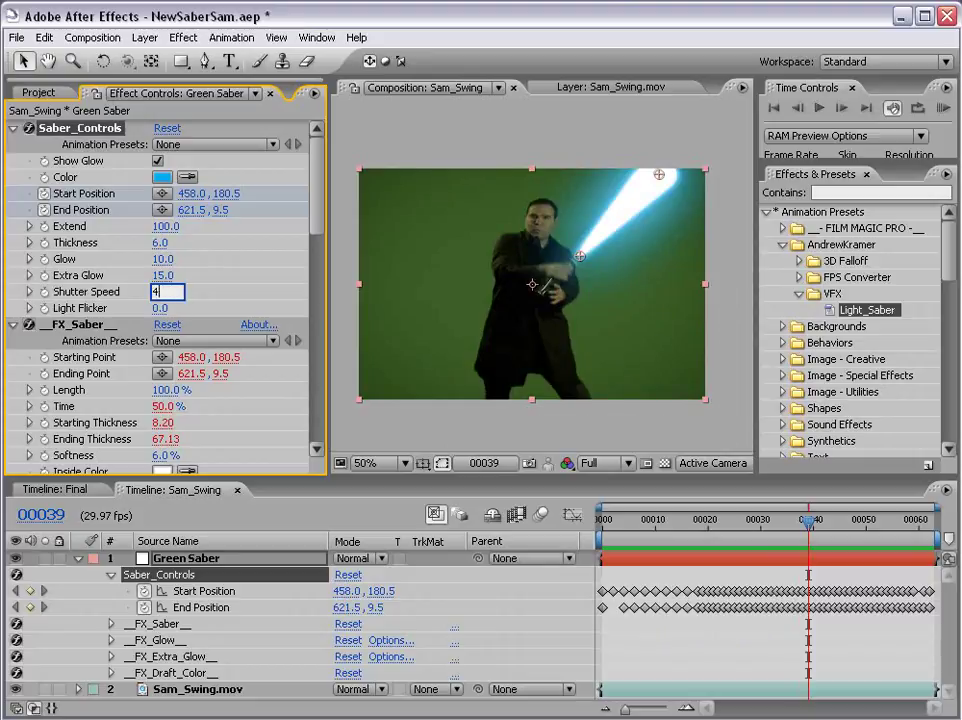
text(40)
key(Return)
click(610, 623)
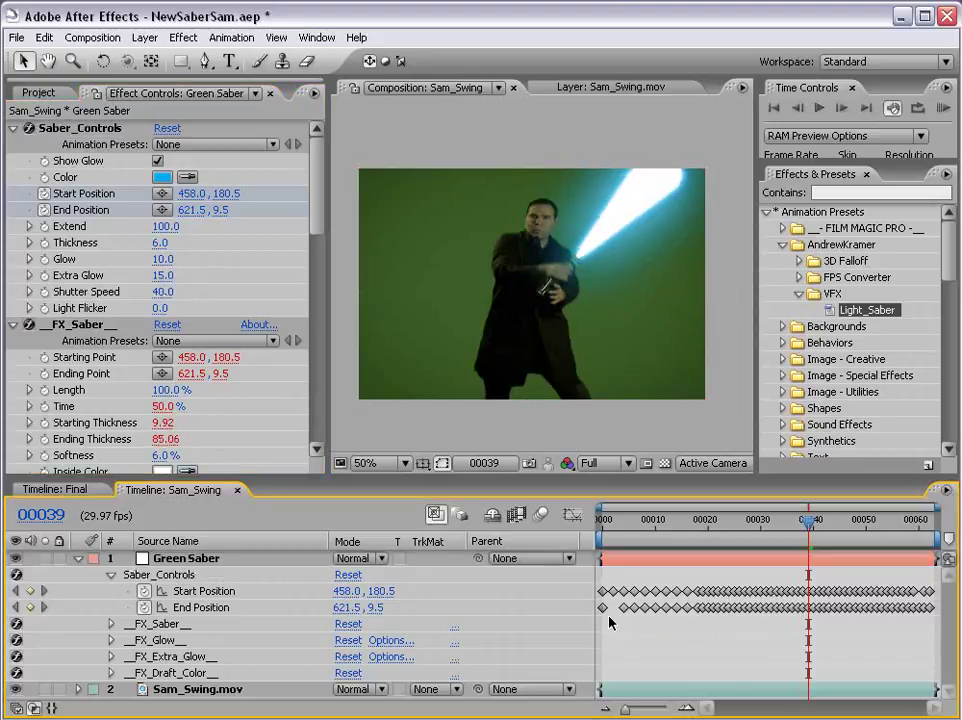
Collapse the Green Saber layer, create a solid named Red Saber and apply the Light_Saber preset to it
click(80, 560)
click(145, 37)
mouse_move(322, 62)
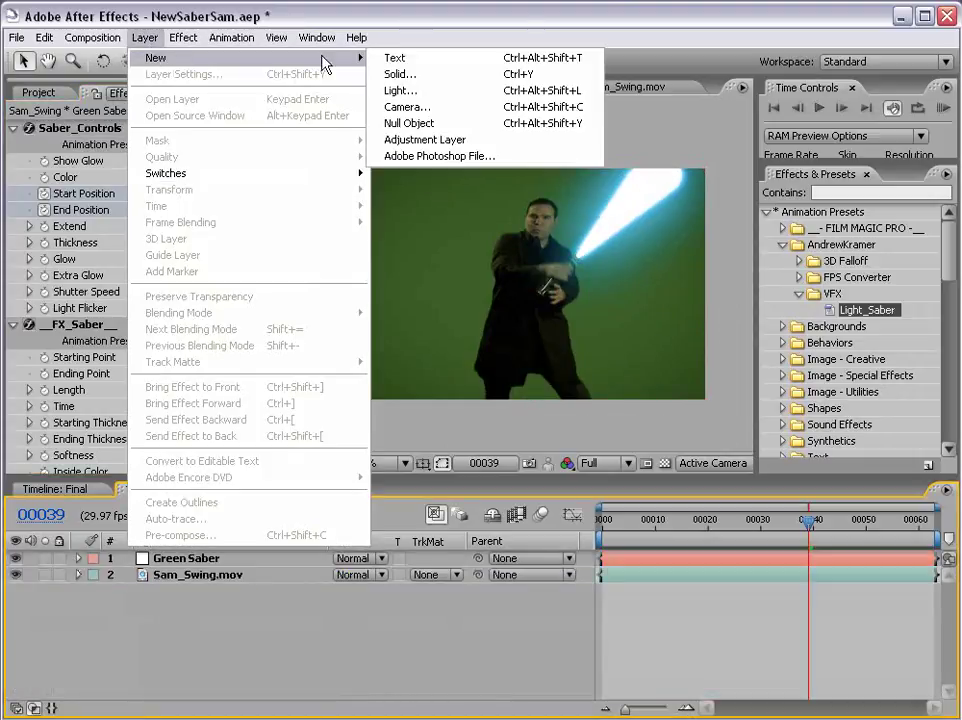
click(420, 76)
text(Red Saber)
key(Return)
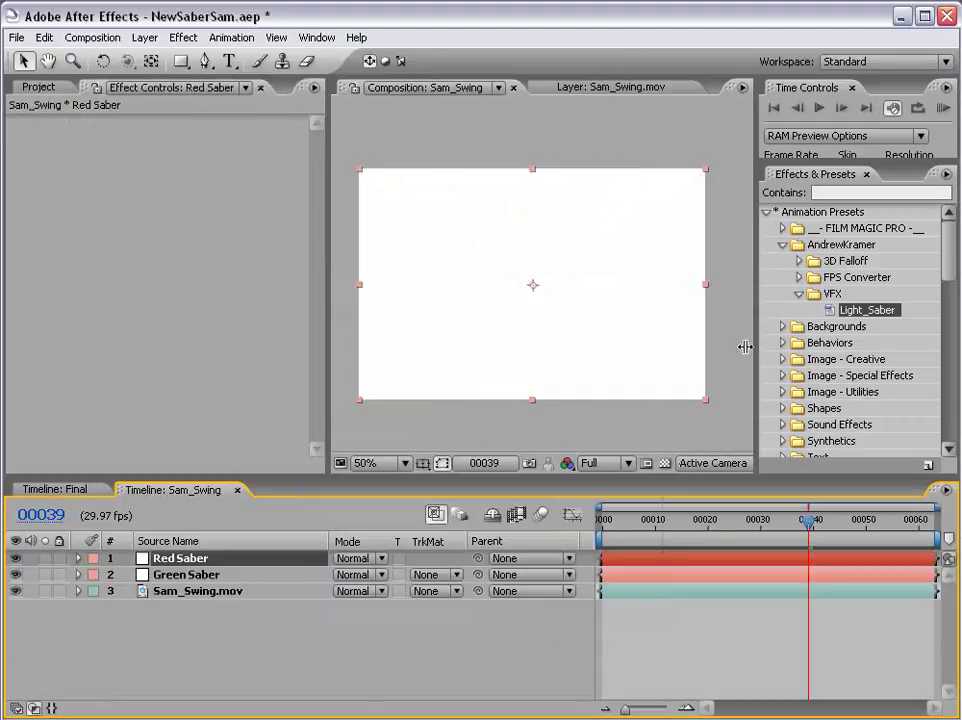
drag(866, 313, 490, 234)
Set the Red Saber's color to bright red, E50000
click(165, 171)
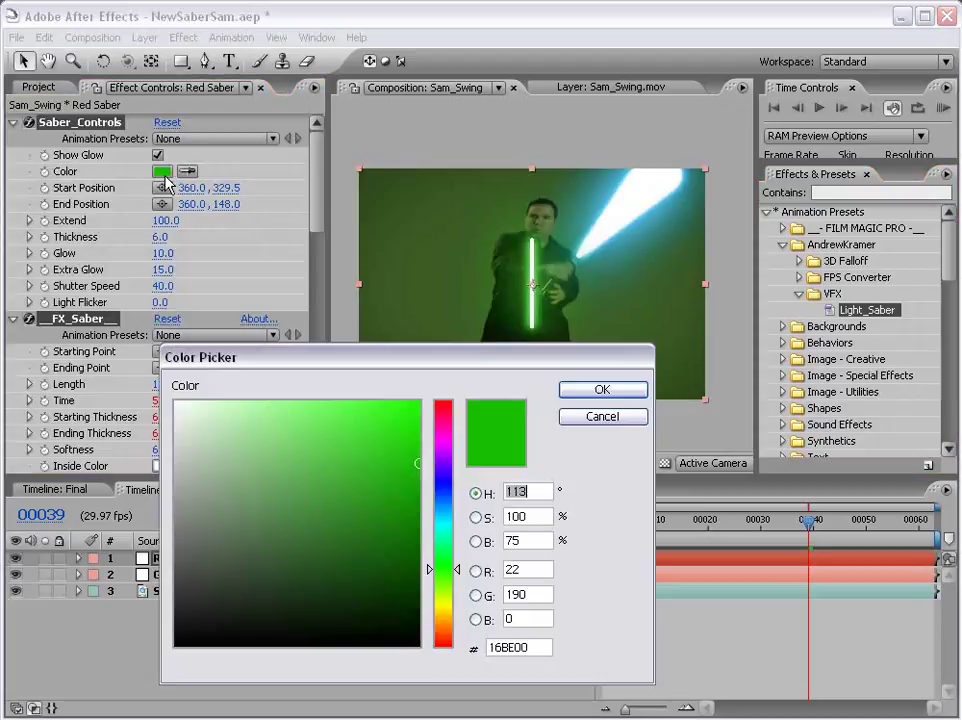
click(443, 403)
drag(419, 462, 419, 425)
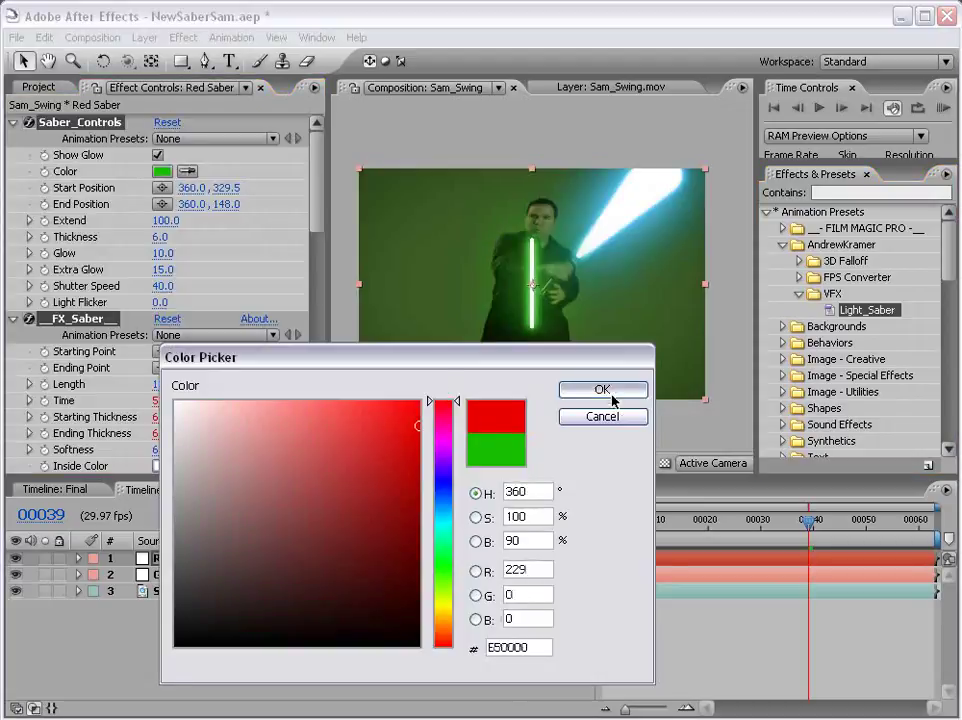
click(604, 391)
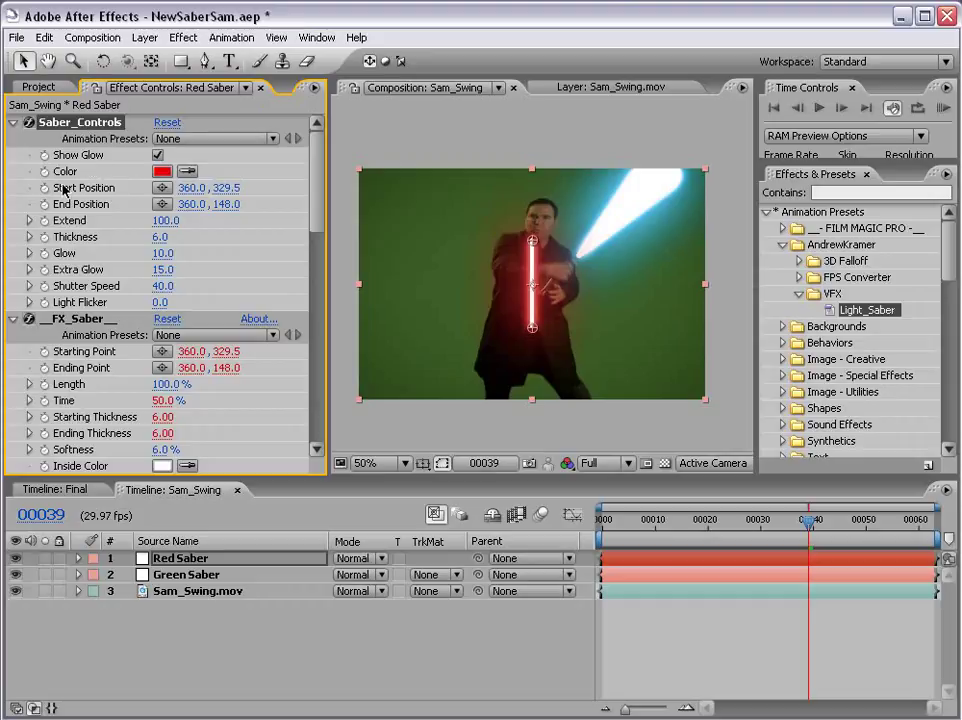
Enable position keyframing on the Red Saber at frame 39, and at frame 32 set Start Position 246, 141.5 and End Position 586, 148
click(44, 188)
click(44, 204)
drag(795, 521, 771, 519)
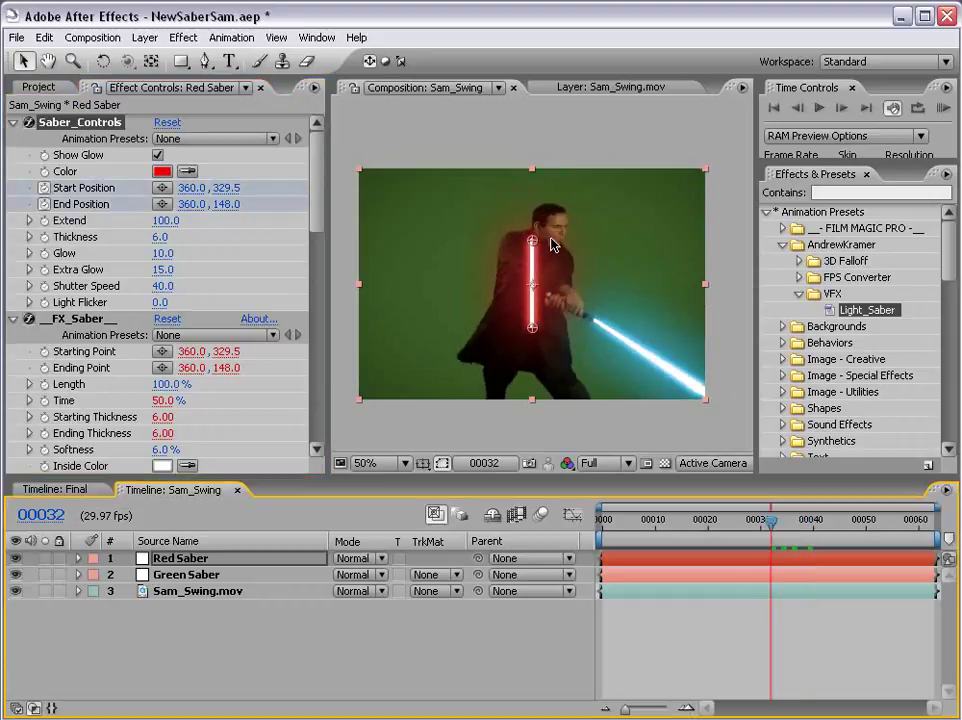
drag(531, 243, 645, 241)
drag(532, 327, 476, 240)
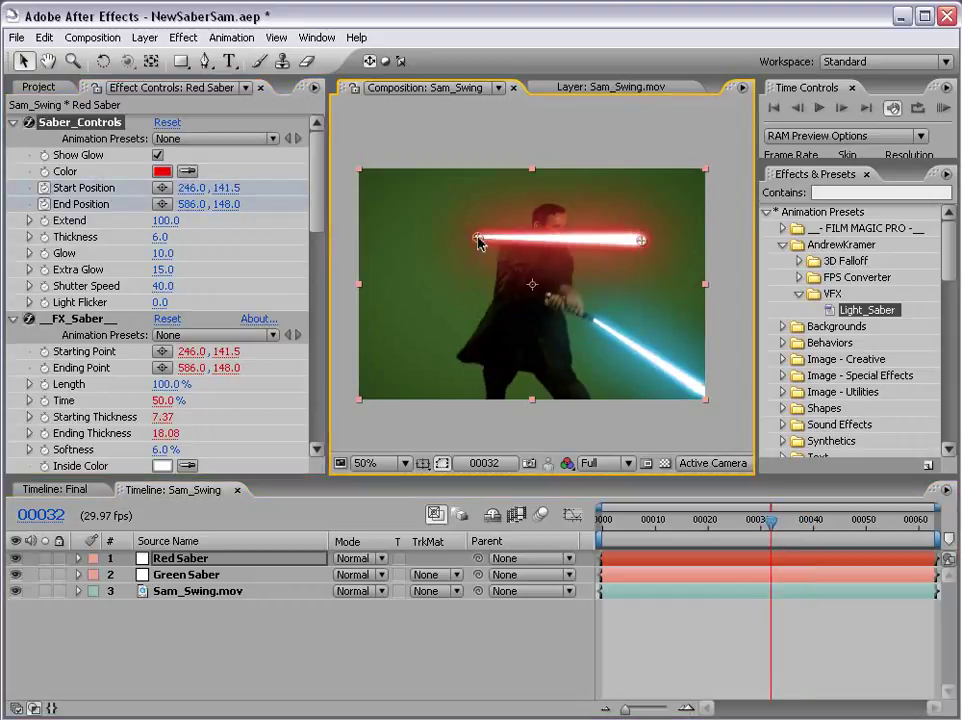
At frame 52, place the Red Saber across the blue blade with Start Position 166, 123.5 and End Position 596, 96
key(space)
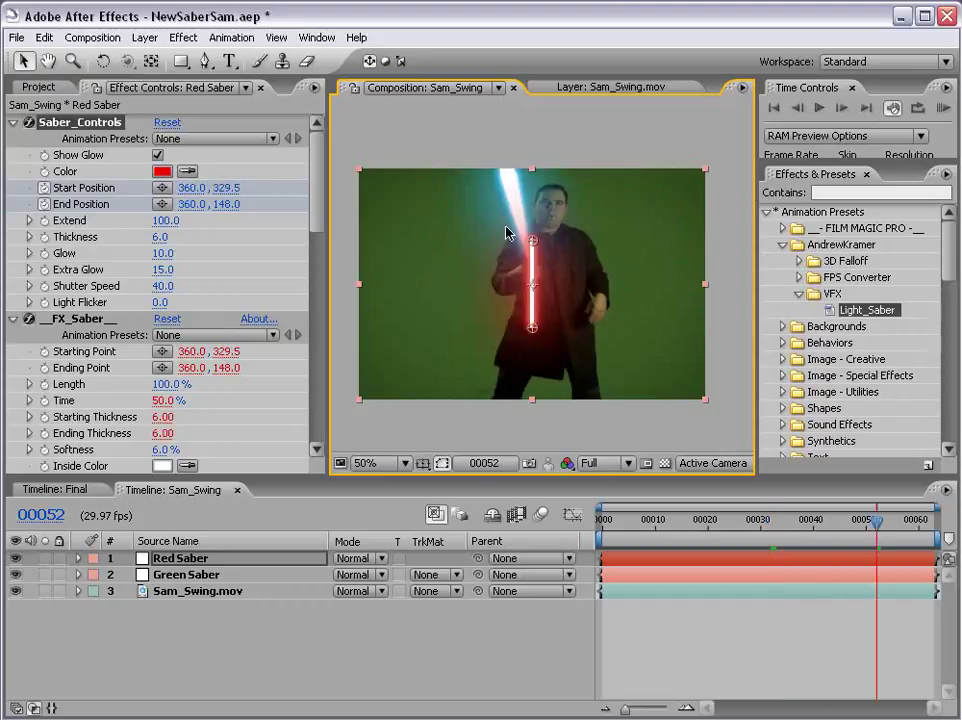
drag(533, 243, 649, 217)
drag(532, 327, 438, 231)
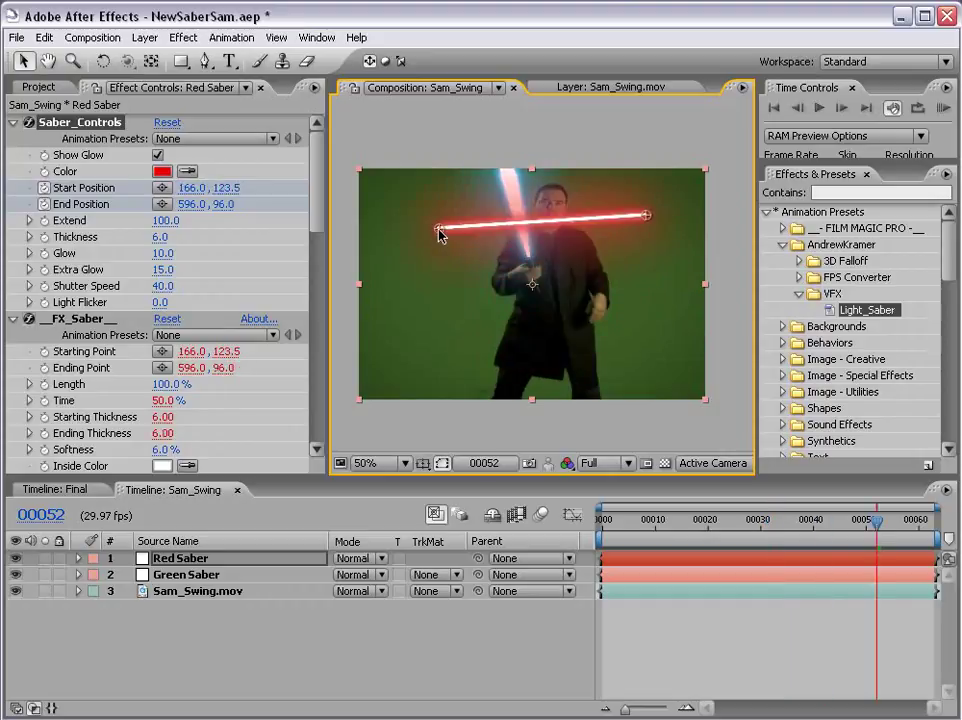
At frame 3, place the Red Saber across the blue blade with Start Position 217, 74.5 and End Position 488, 99, leaving its layer collapsed
key(u)
drag(876, 521, 623, 539)
drag(493, 233, 495, 340)
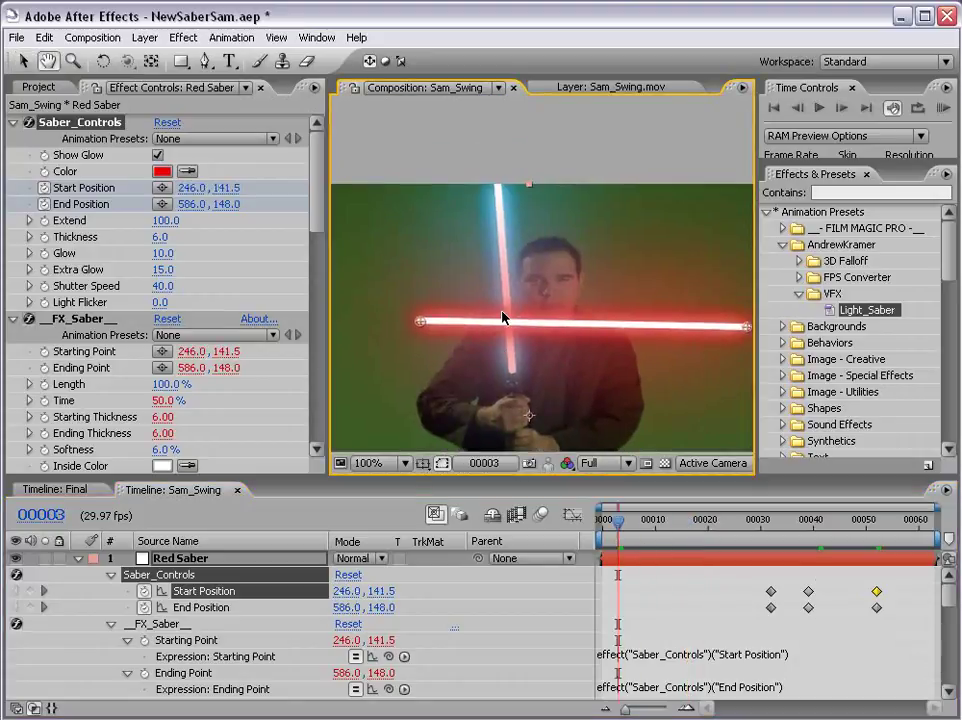
key(v)
drag(413, 325, 386, 258)
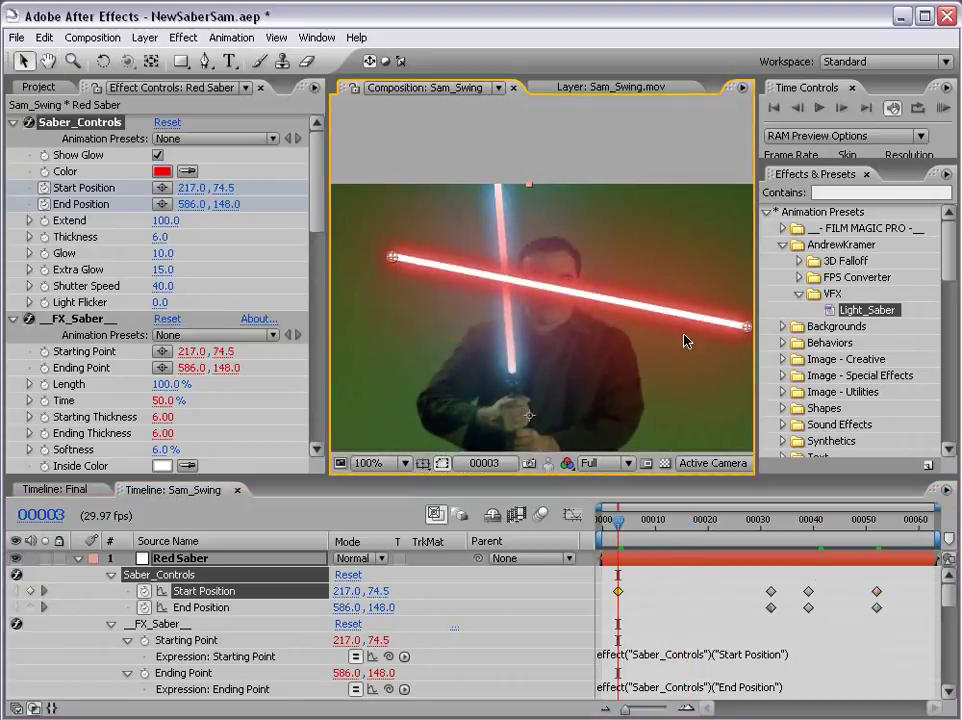
drag(650, 349, 533, 343)
drag(631, 322, 534, 274)
key(h)
drag(432, 316, 563, 341)
key(v)
click(78, 558)
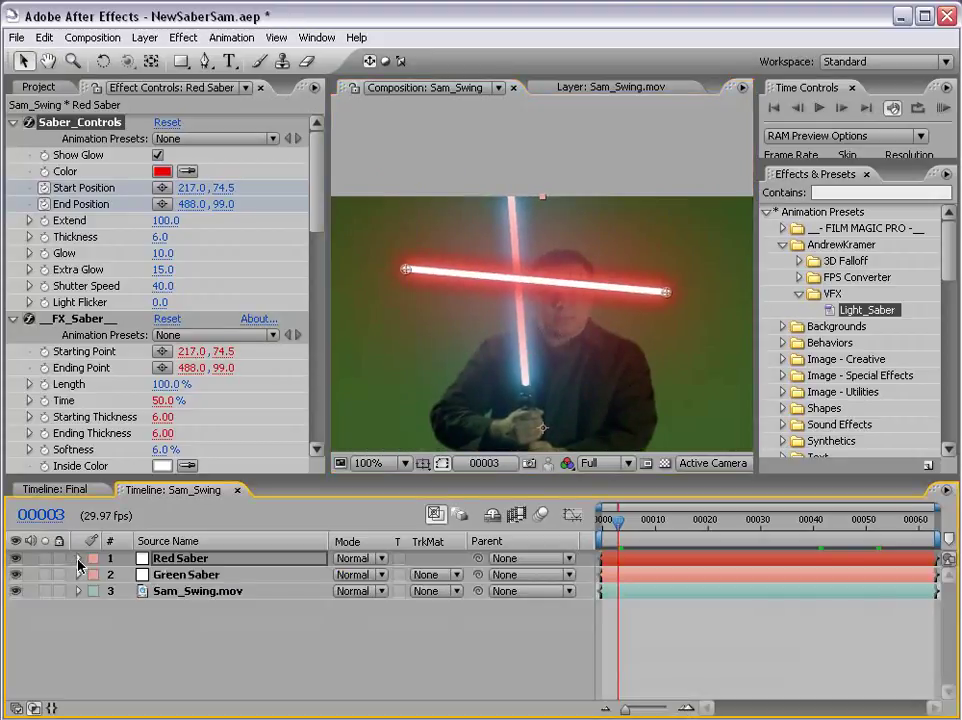
Set the blending mode of both the Red Saber and Green Saber layers to Lighten, then deselect them
click(93, 606)
click(180, 558)
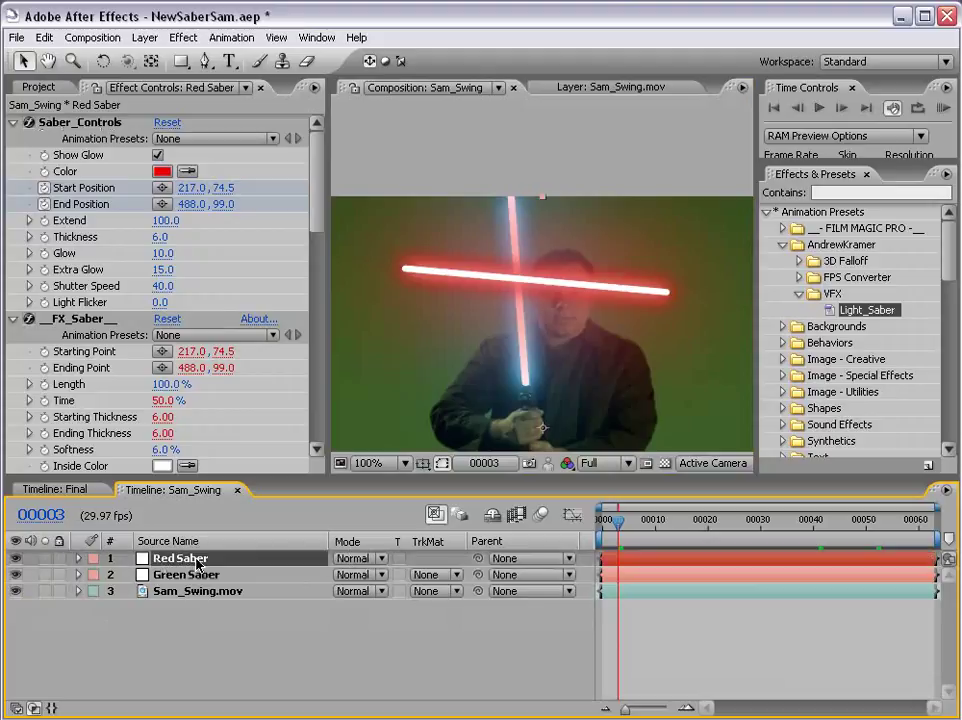
shift+click(190, 575)
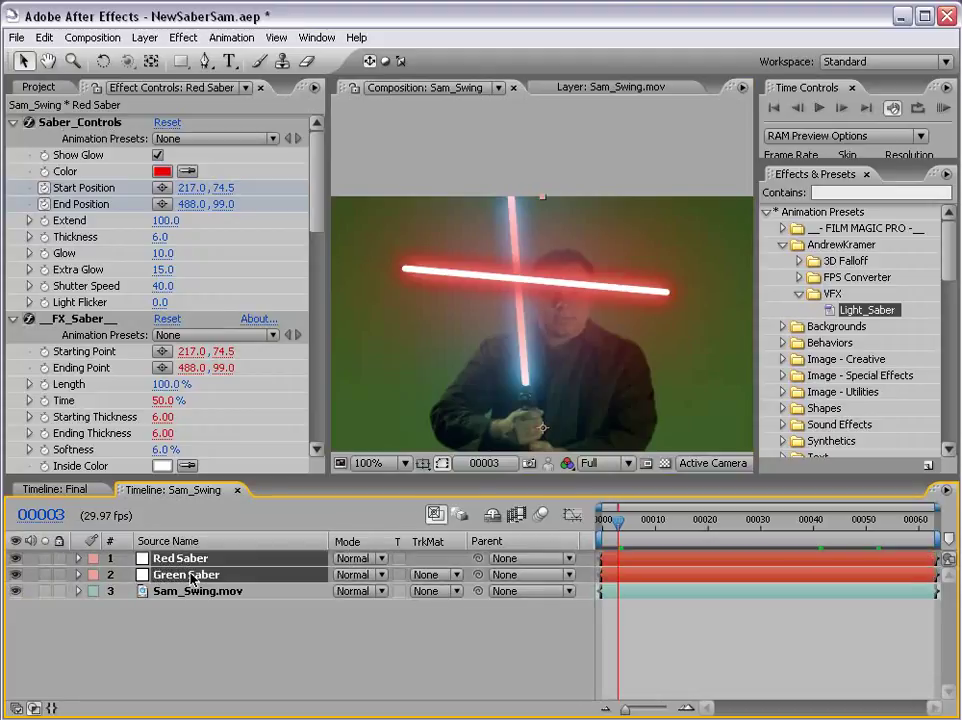
click(355, 559)
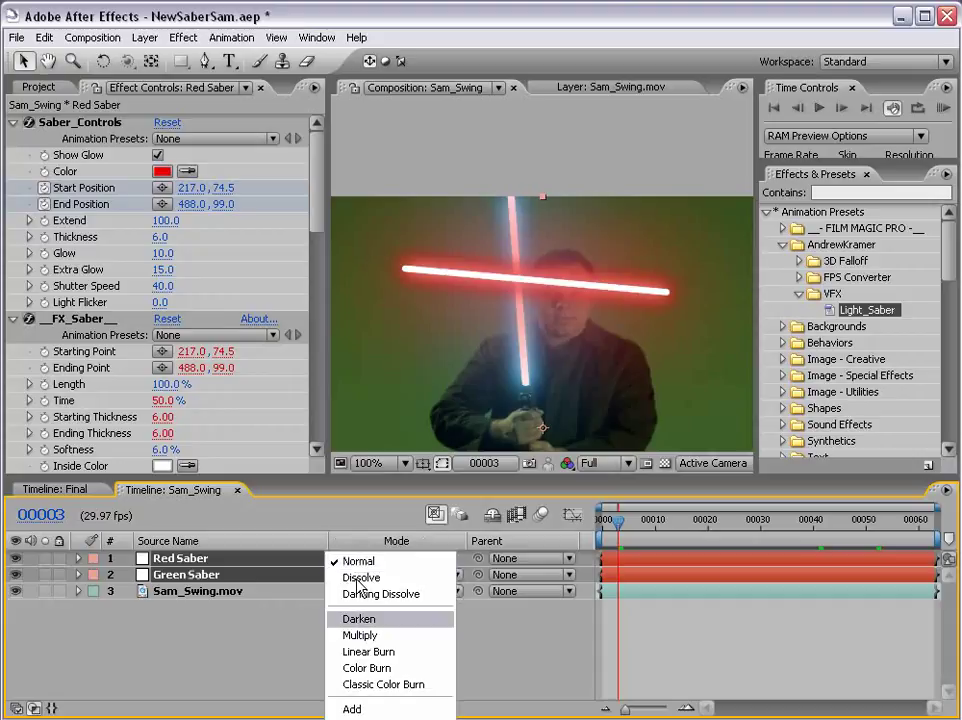
click(395, 700)
click(446, 647)
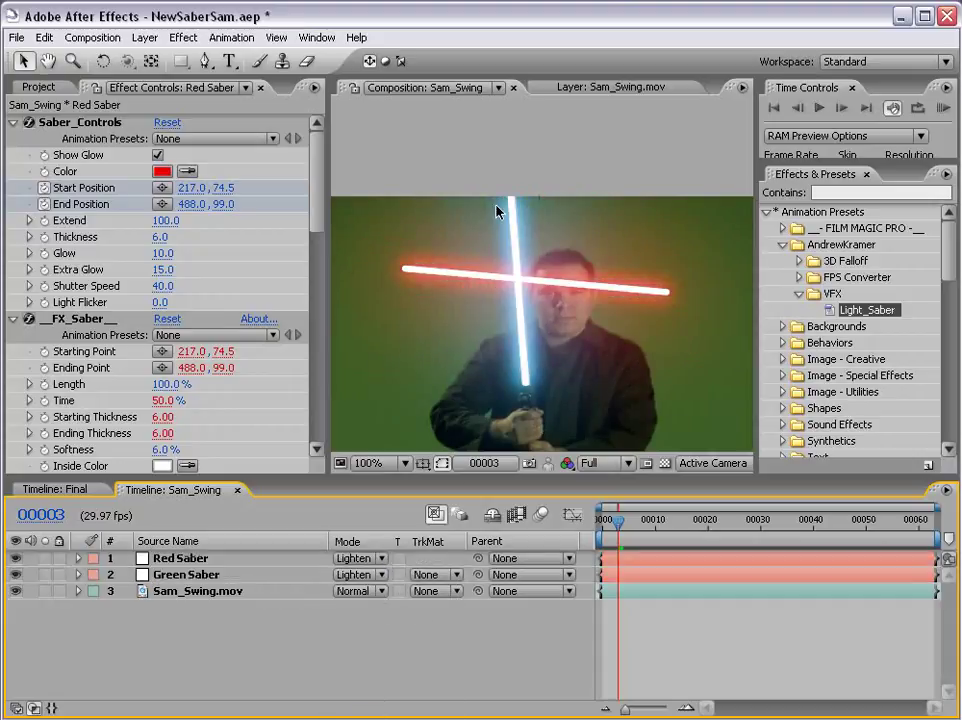
Try Add on the Red Saber layer, then Screen on both saber layers, to compare how the crossing blades blend
click(360, 558)
click(352, 541)
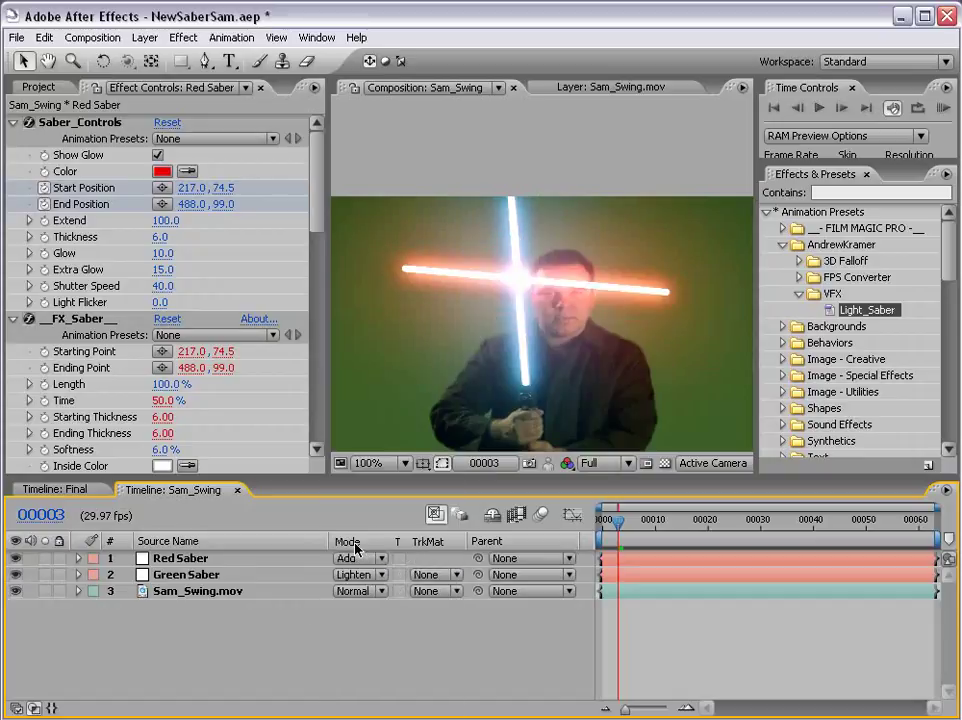
click(356, 554)
click(360, 590)
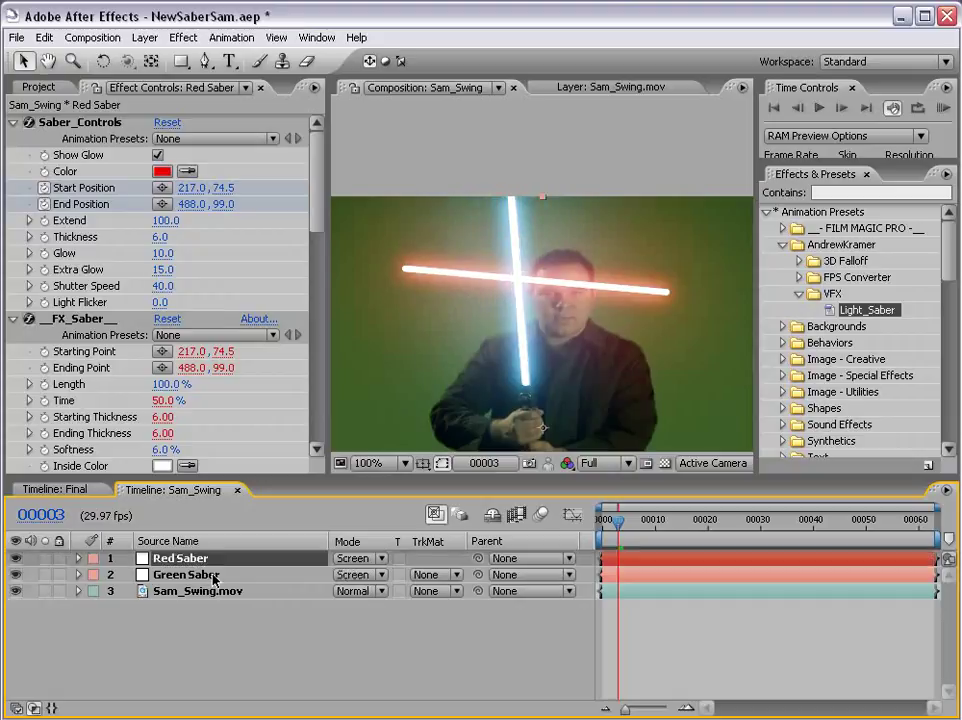
Return both saber layers to the Lighten blending mode and scrub forward with the whole frame in view
click(369, 575)
click(355, 558)
click(399, 610)
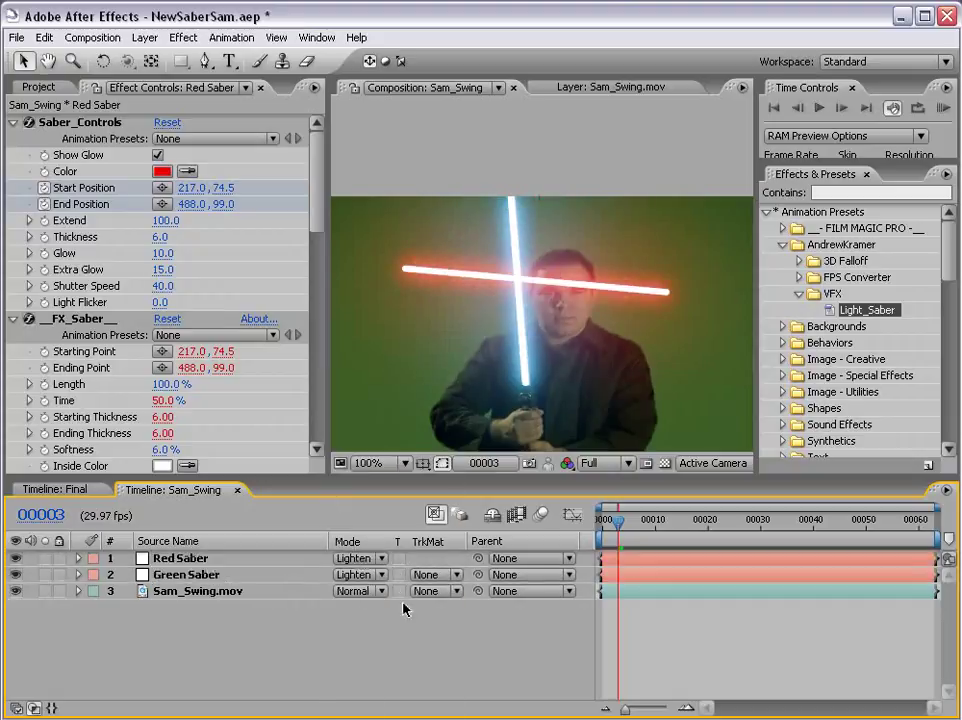
drag(618, 520, 762, 520)
scroll(607, 380, down, 2)
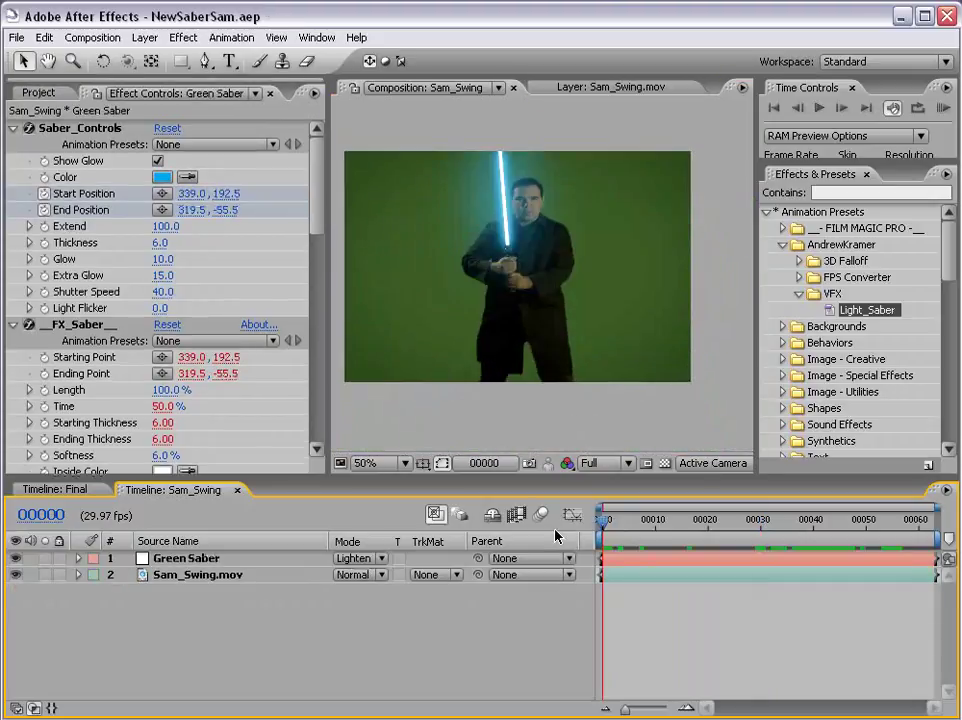